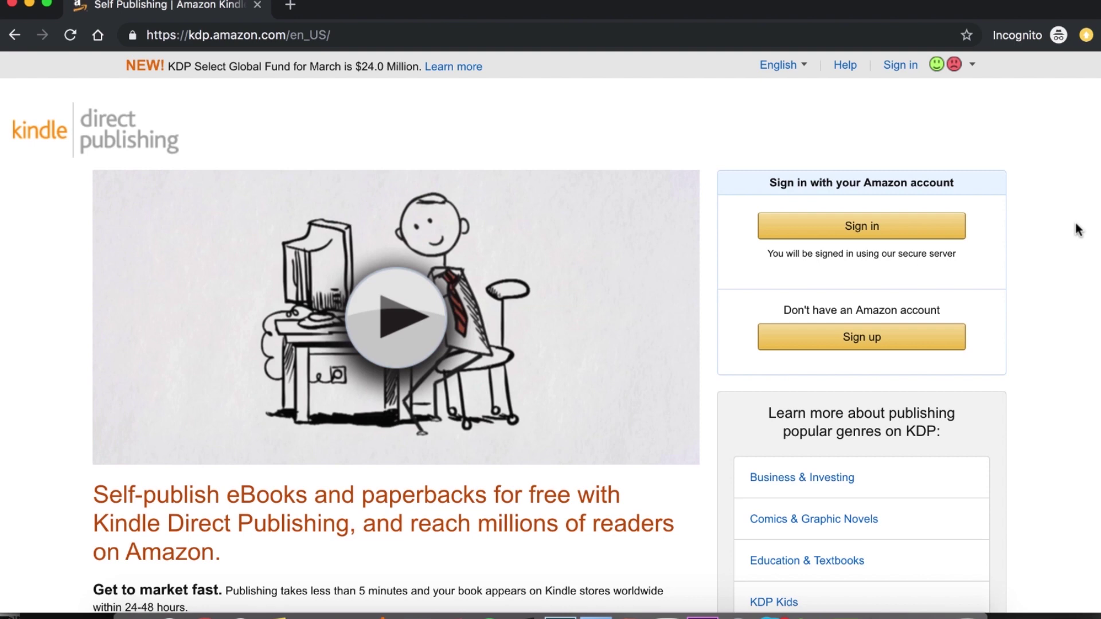
Open the KDP account registration form and fill in your full name and saved e-mail address.
click(945, 338)
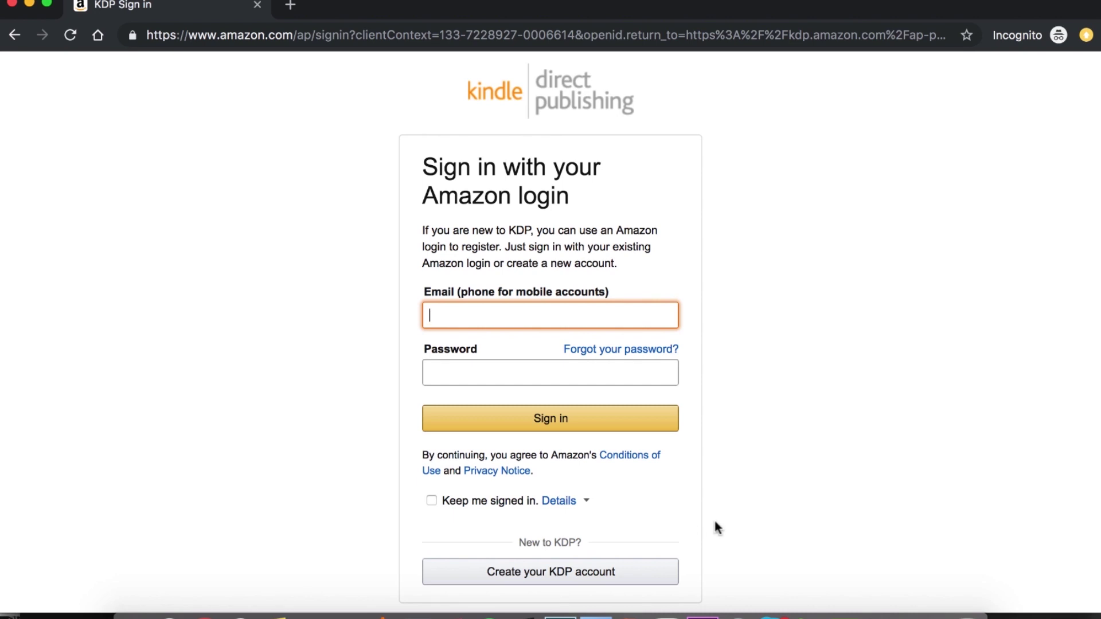
click(643, 572)
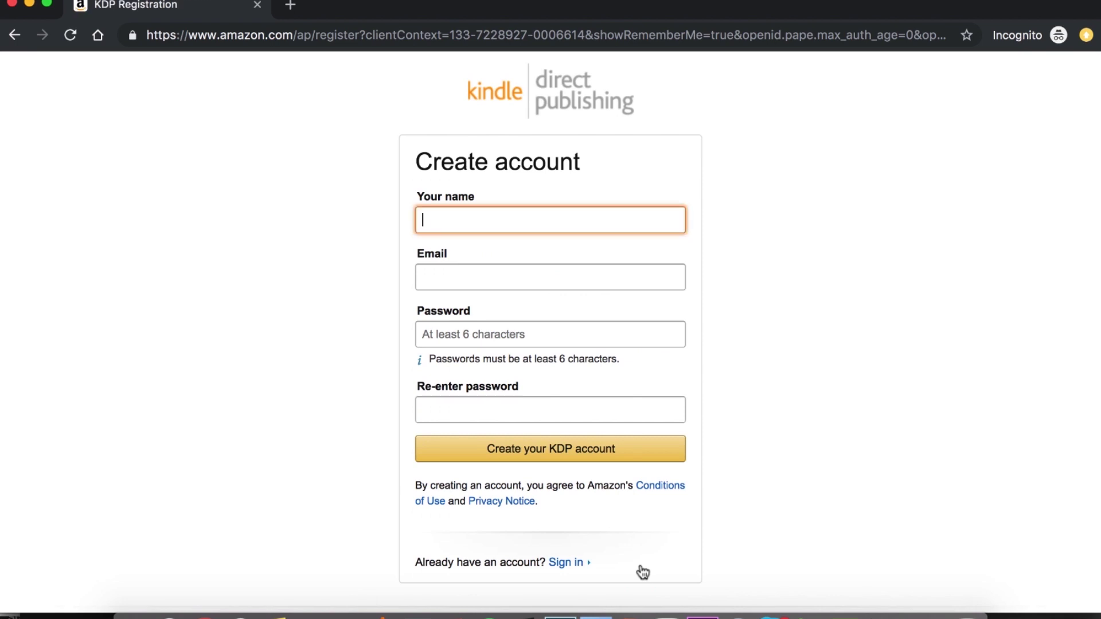
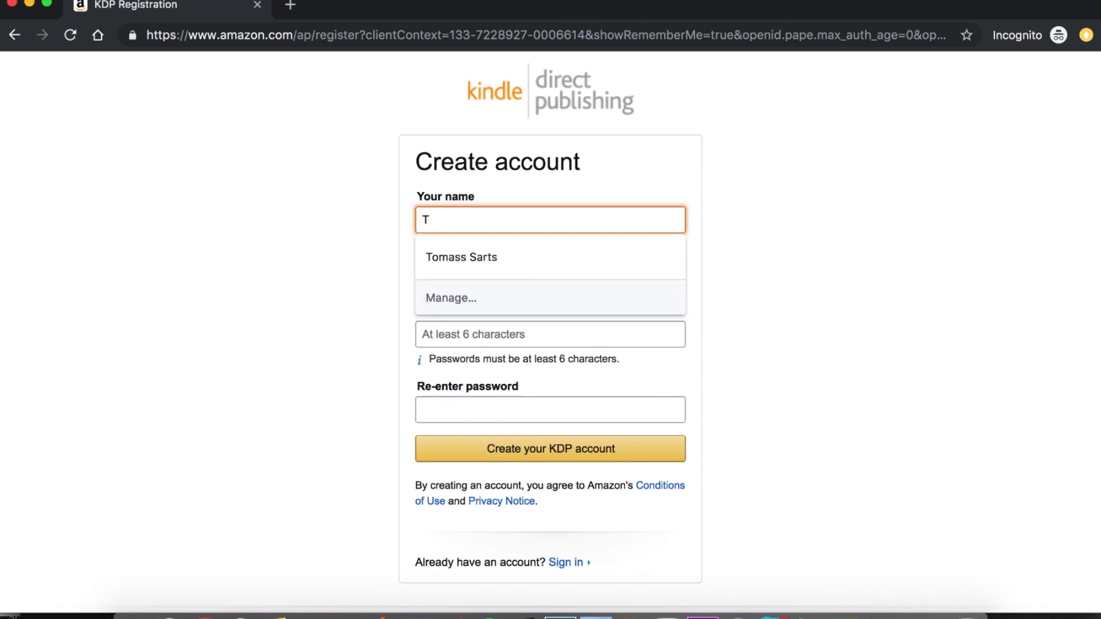
key(Tab)
key(Down)
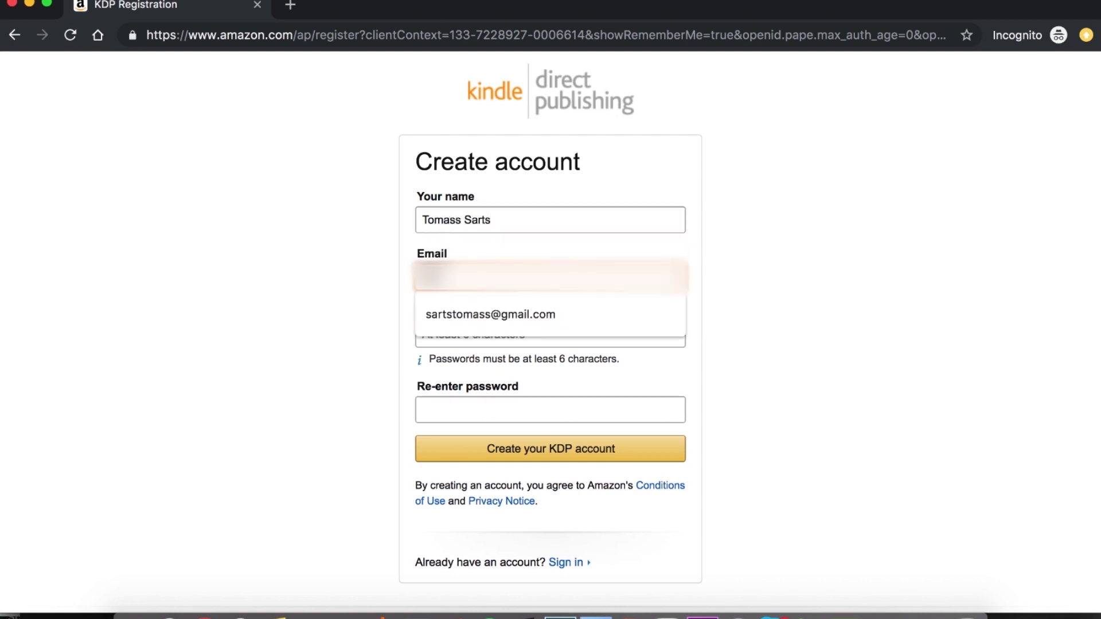
key(Down)
key(Return)
key(Tab)
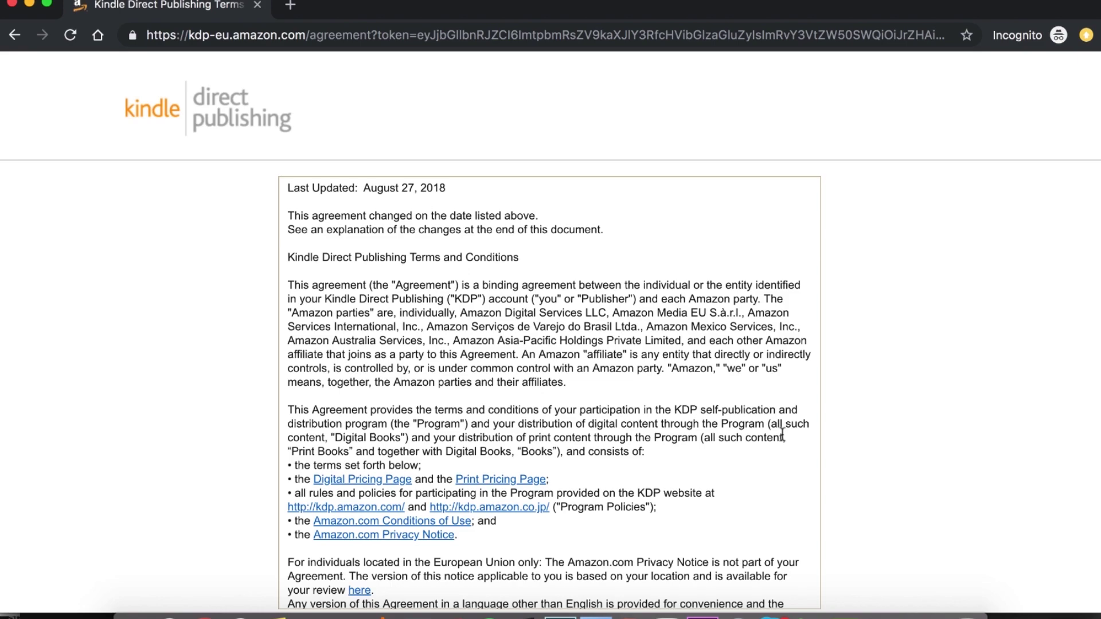
Read through the KDP Terms and Conditions and agree to them.
scroll(783, 435, down, 8)
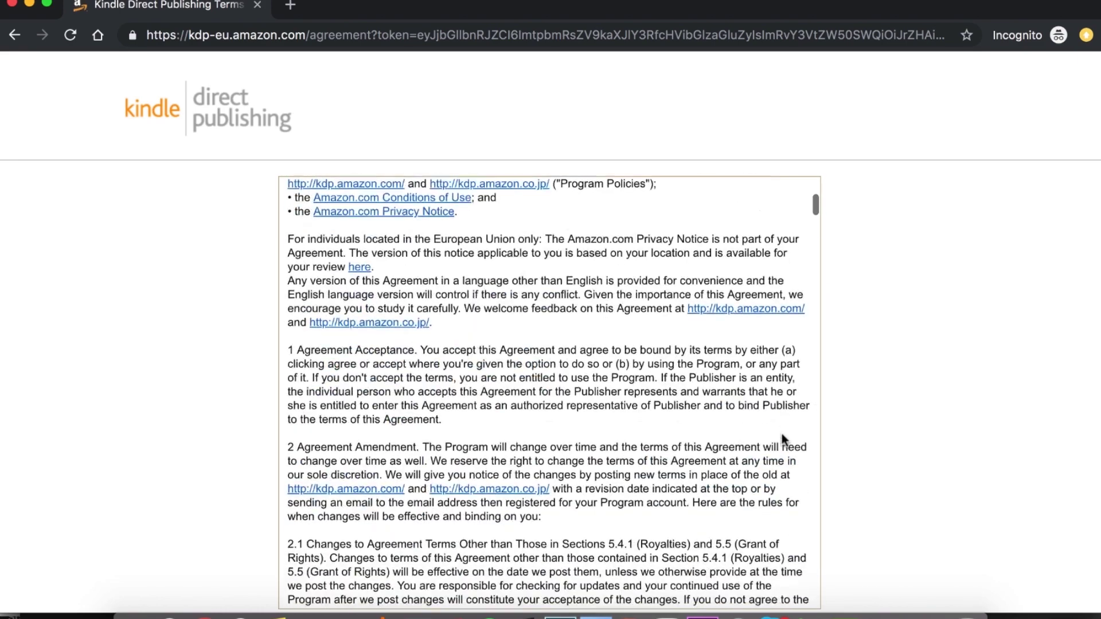
scroll(892, 439, down, 4)
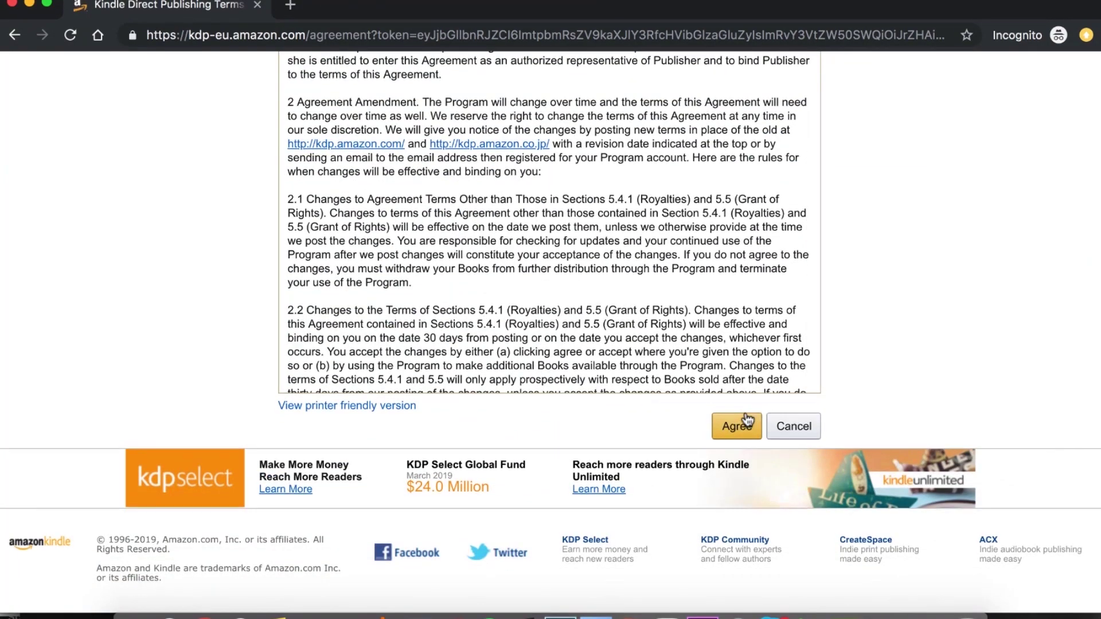
scroll(762, 464, up, 3)
scroll(581, 408, down, 15)
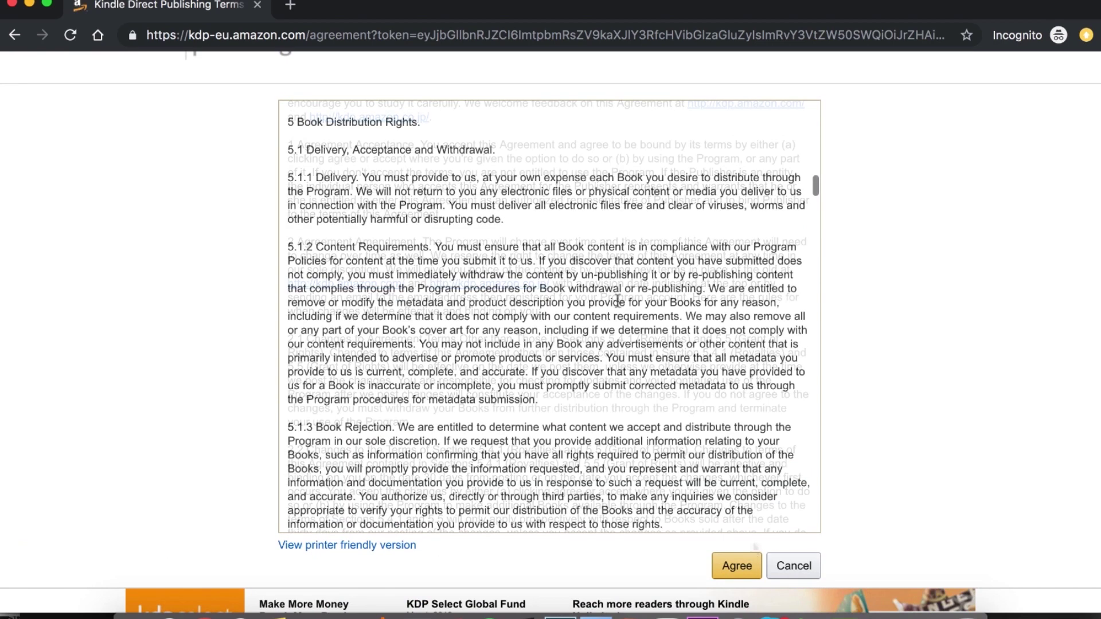
click(745, 565)
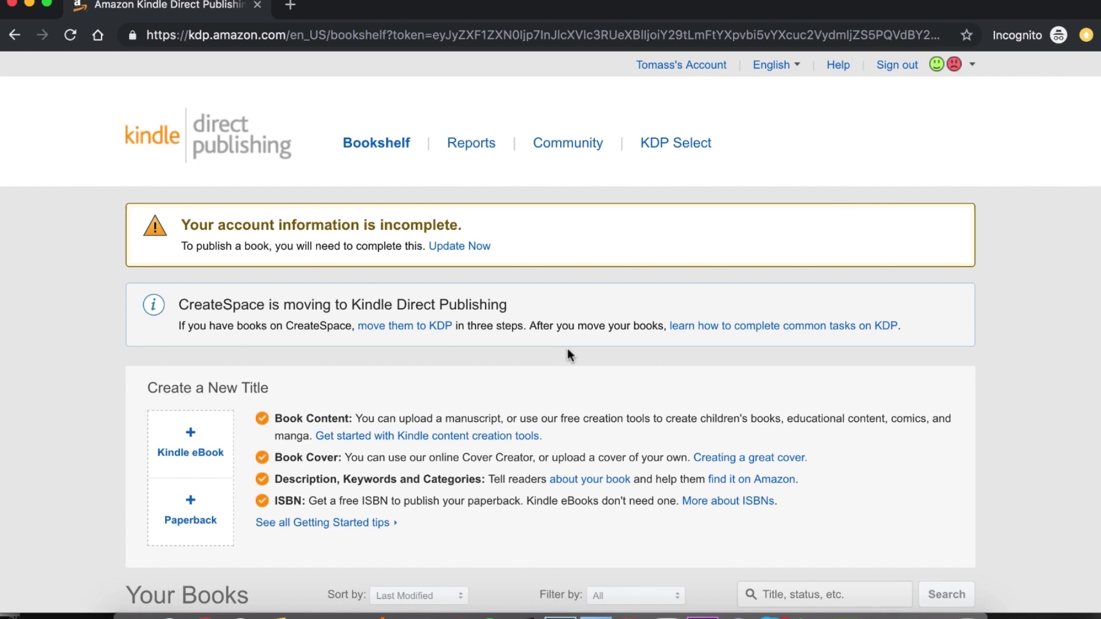
Follow the incomplete-account warning to the My Account page.
scroll(568, 350, down, 5)
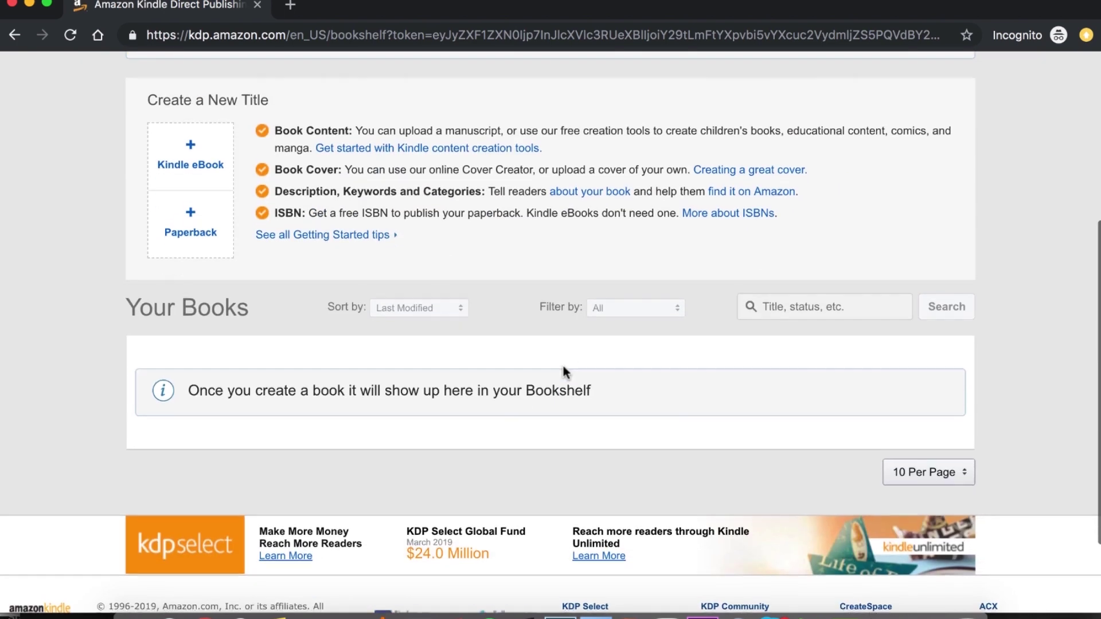
scroll(565, 367, down, 2)
scroll(576, 367, up, 2)
scroll(577, 368, up, 5)
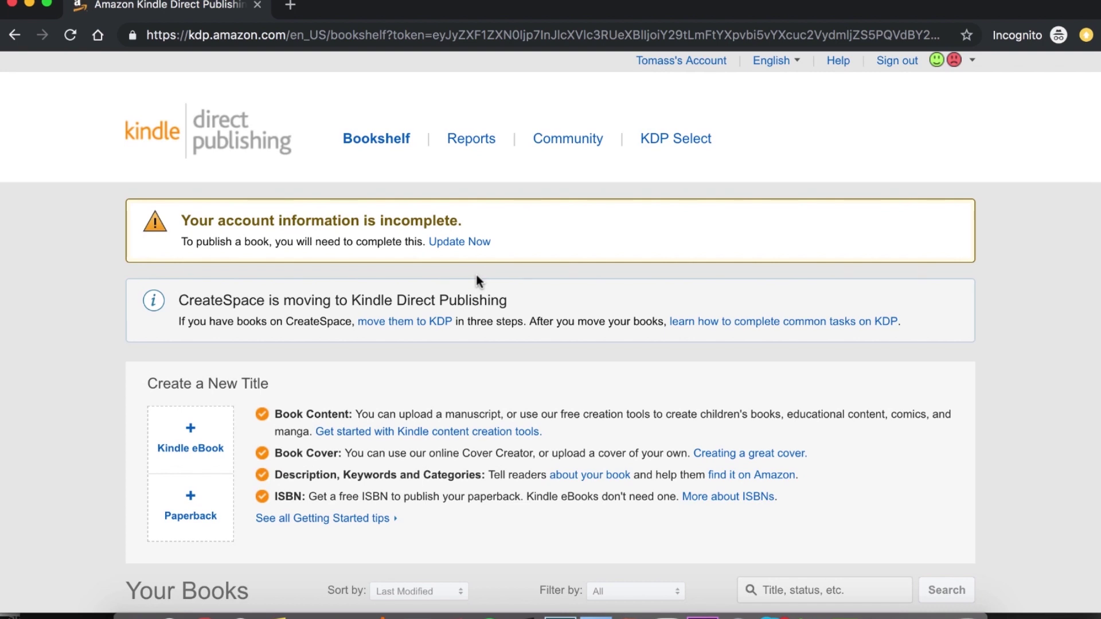
click(462, 248)
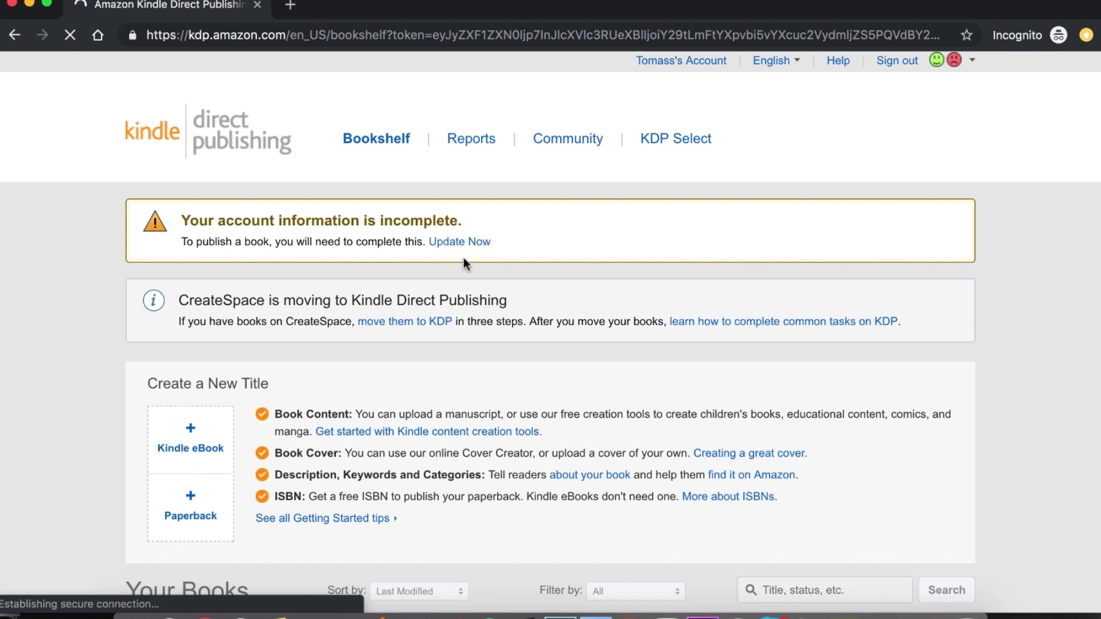
click(689, 64)
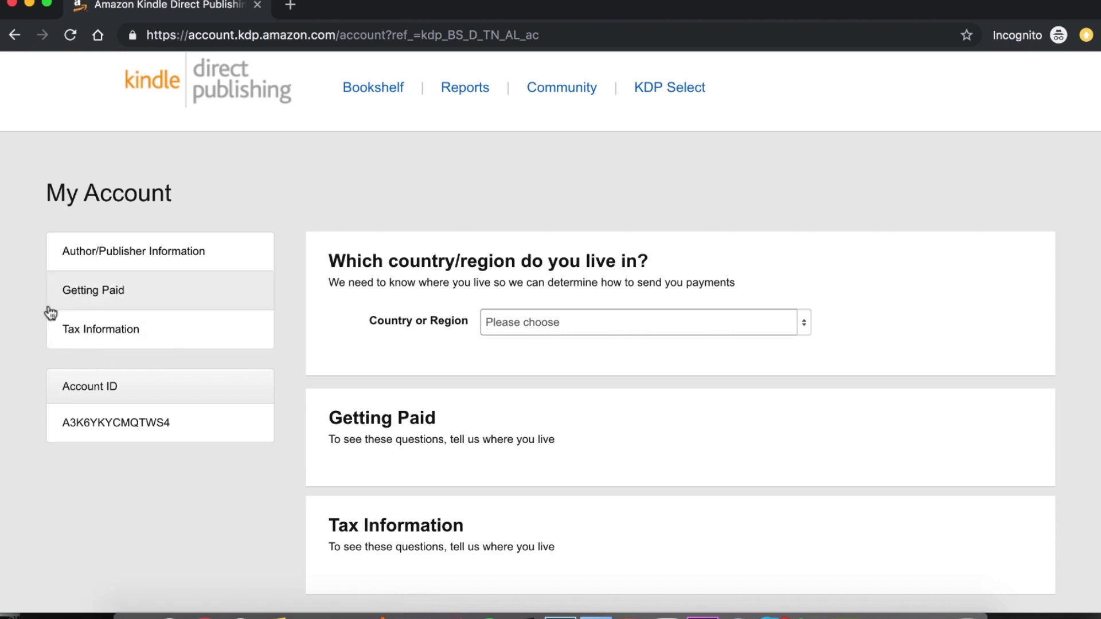
Select Latvia as the country of residence and begin the full name field.
click(803, 322)
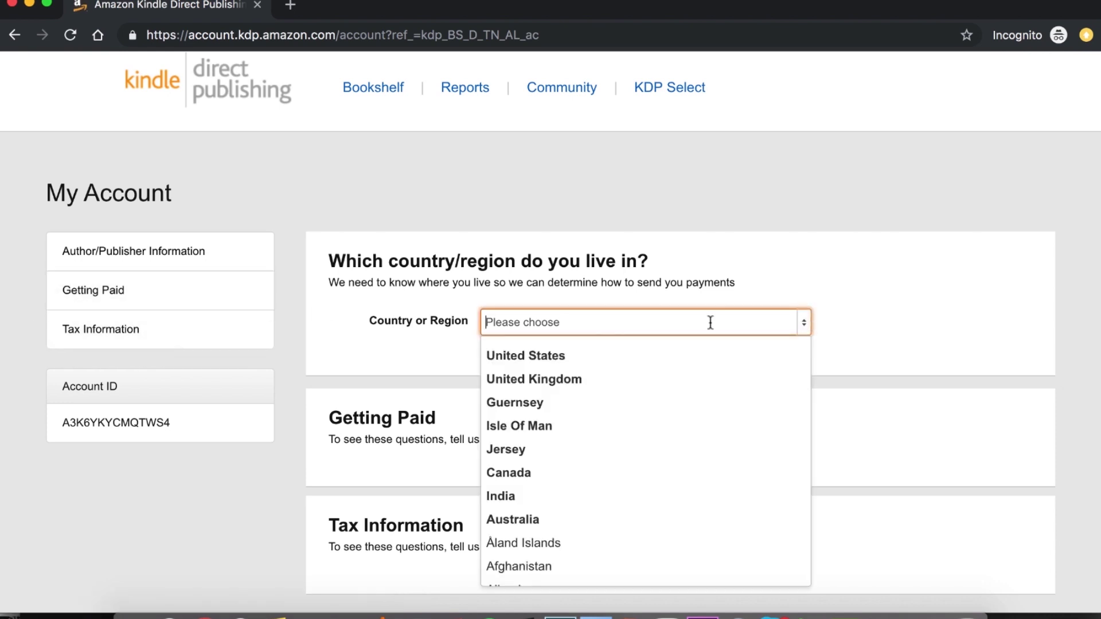
text(latvia)
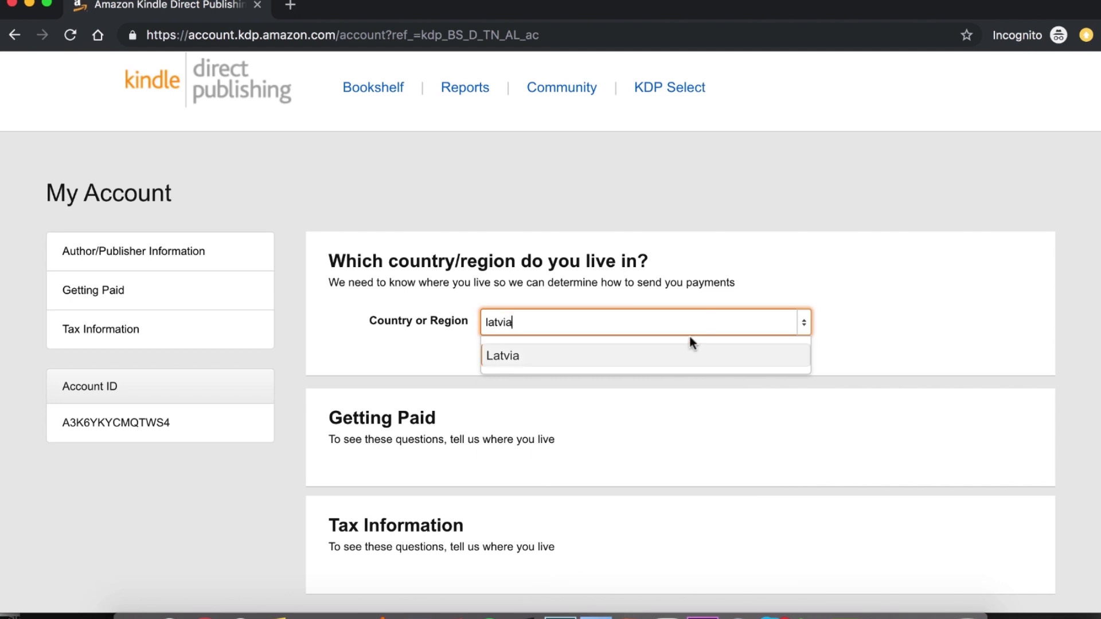
click(668, 356)
scroll(664, 349, down, 1)
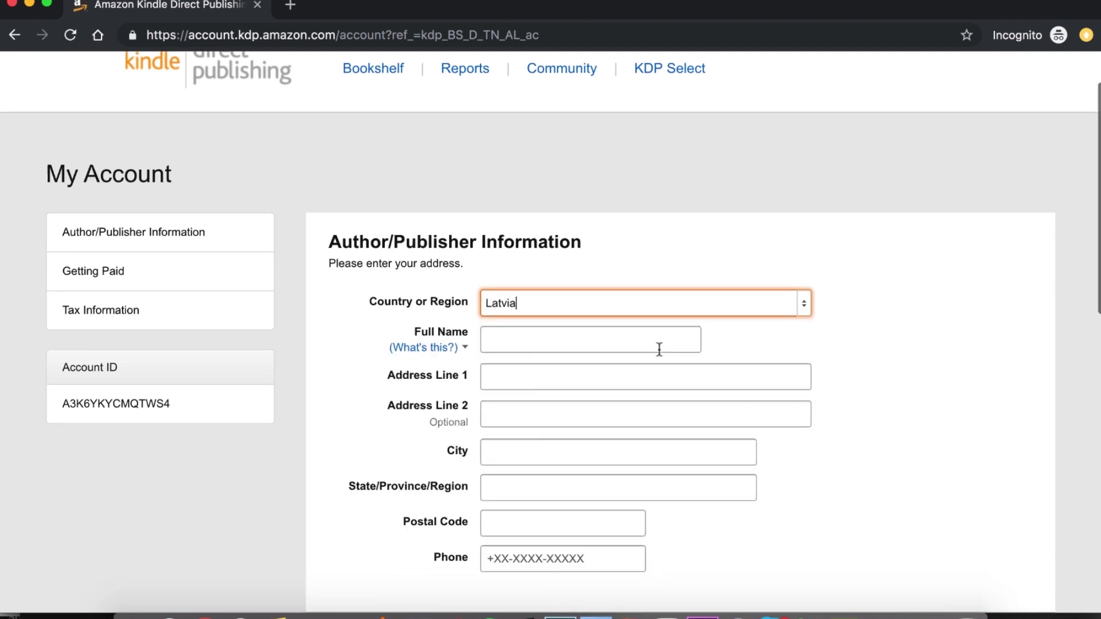
click(649, 341)
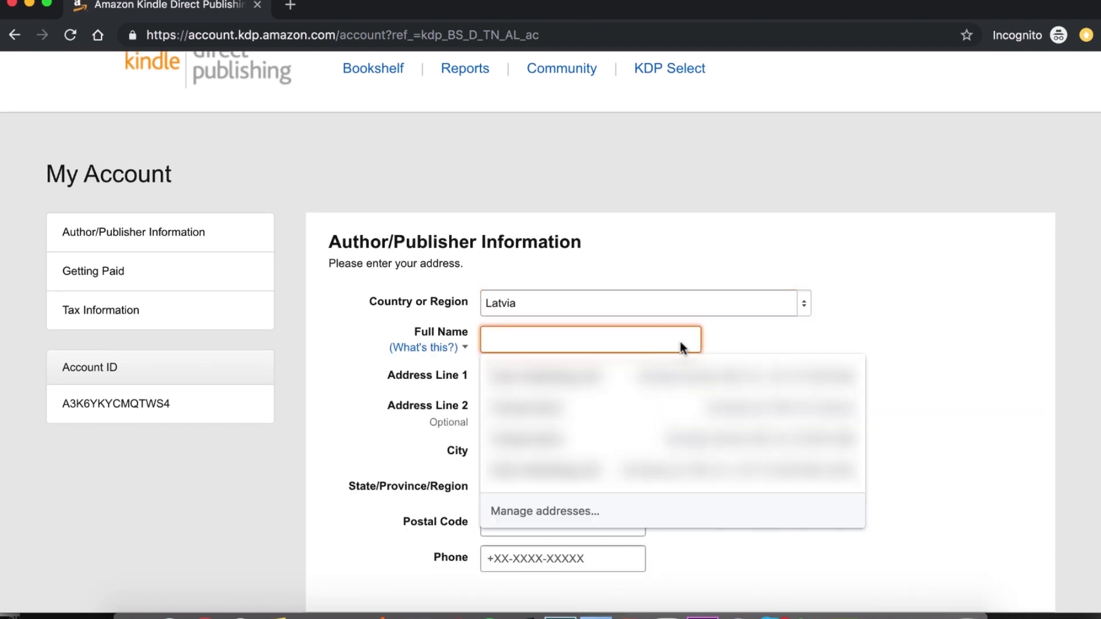
click(743, 341)
scroll(744, 342, down, 10)
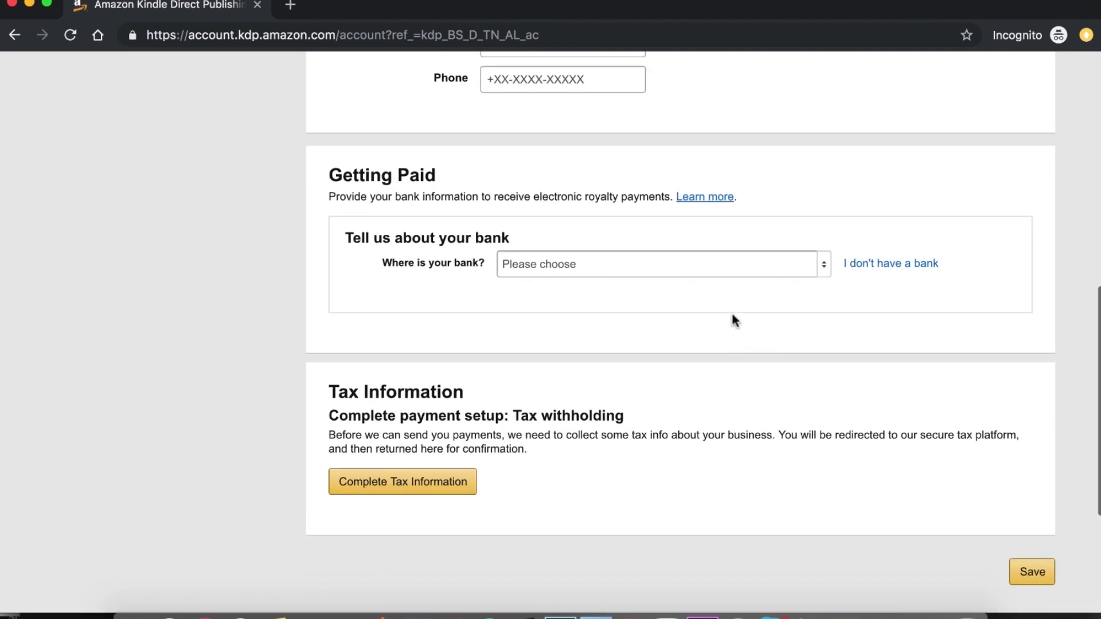
Set the bank's country to Latvia and review the IBAN and account holder help notes.
click(824, 264)
click(558, 301)
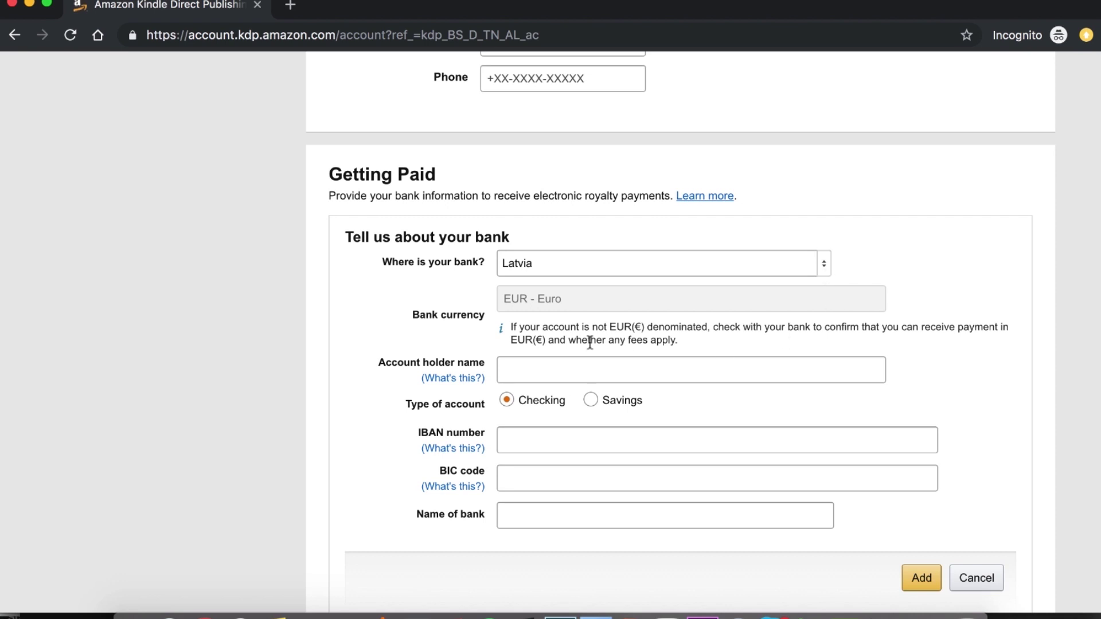
click(447, 446)
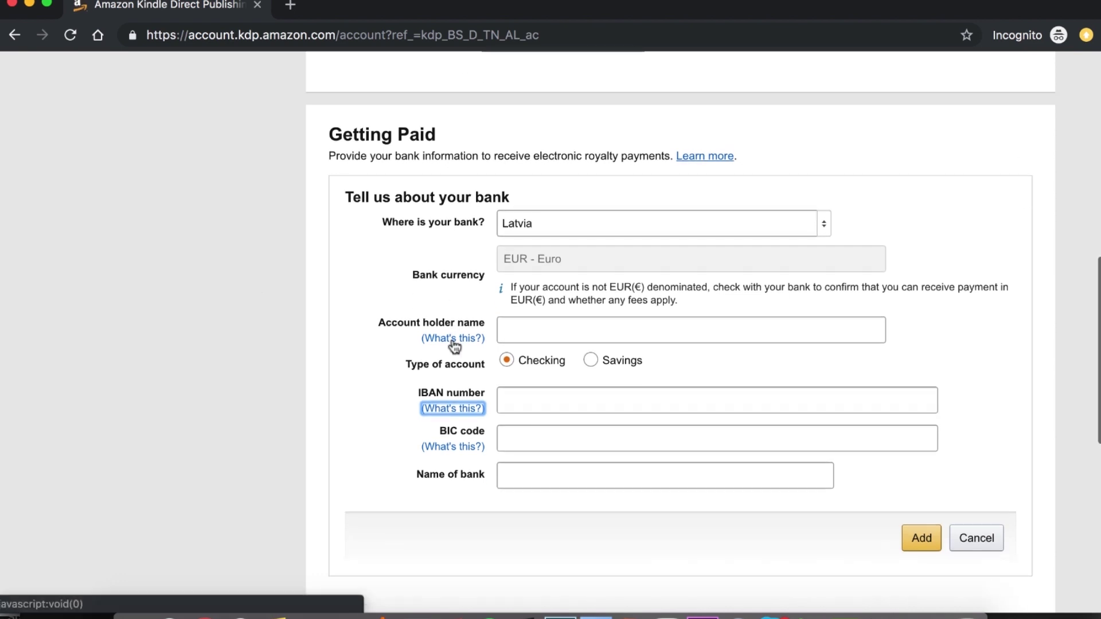
click(455, 346)
scroll(1020, 419, down, 4)
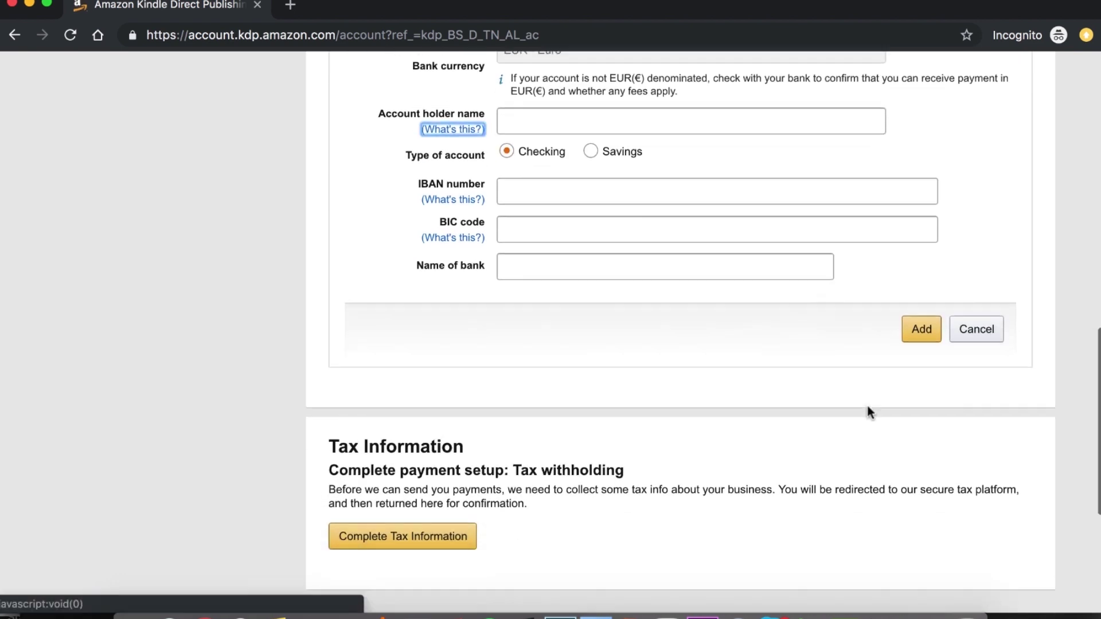
scroll(870, 412, up, 3)
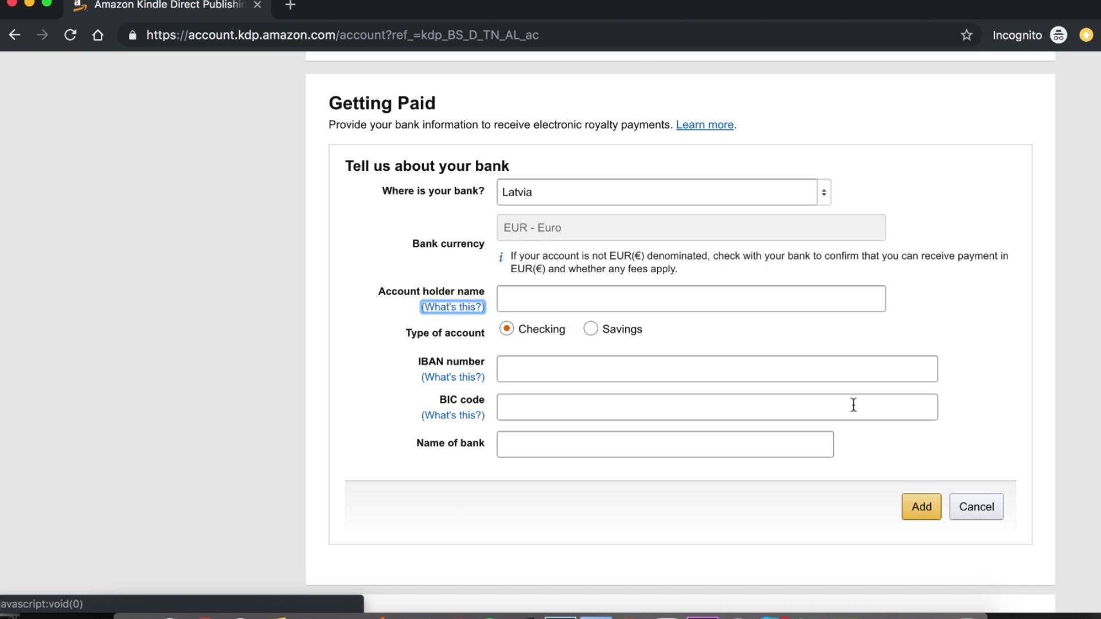
click(976, 373)
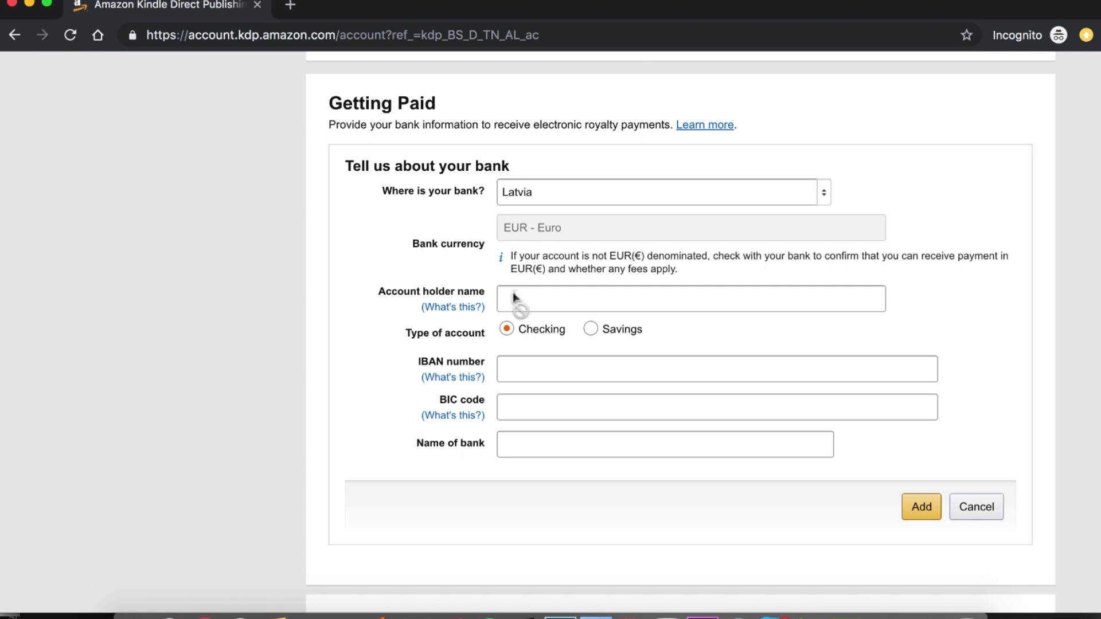
Keep Latvia as bank country, check the IBAN explanation, and start the tax information.
click(826, 197)
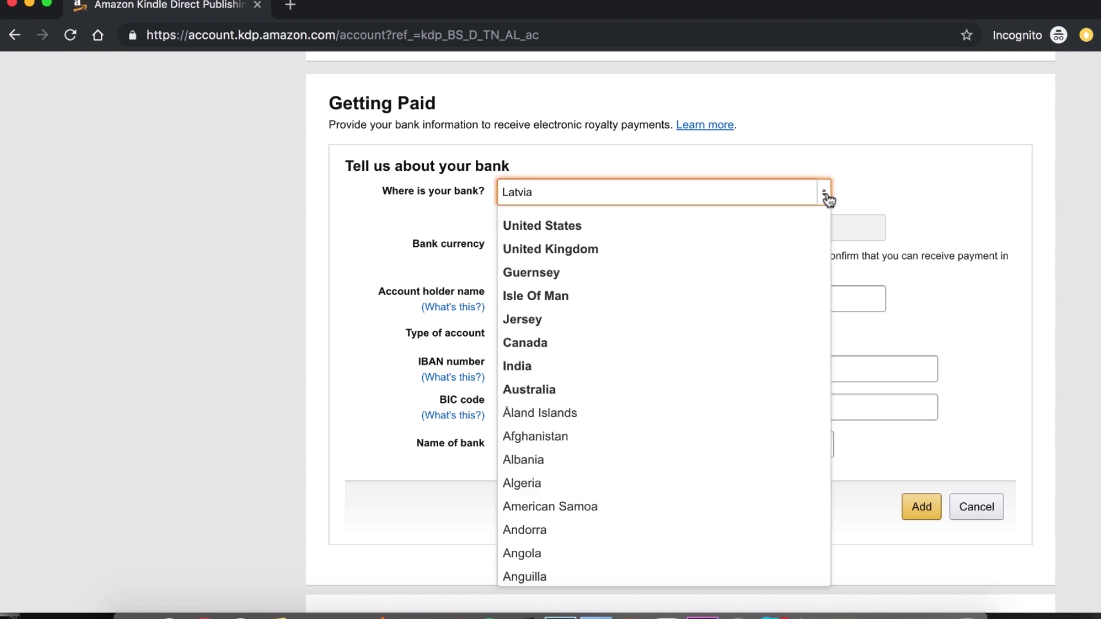
click(246, 211)
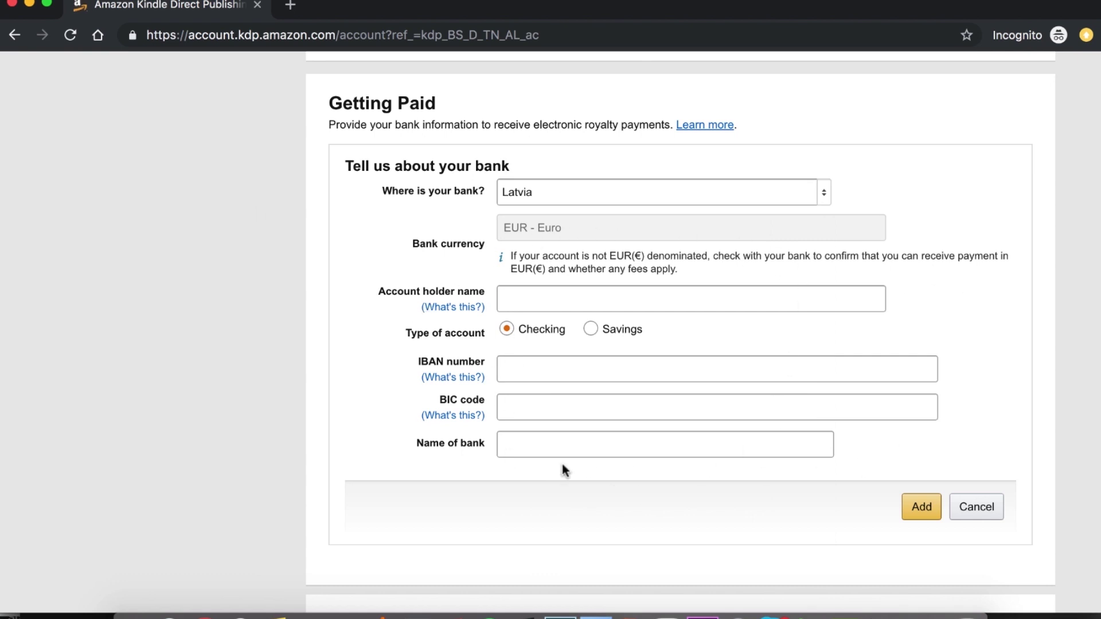
scroll(454, 352, down, 4)
scroll(476, 344, up, 3)
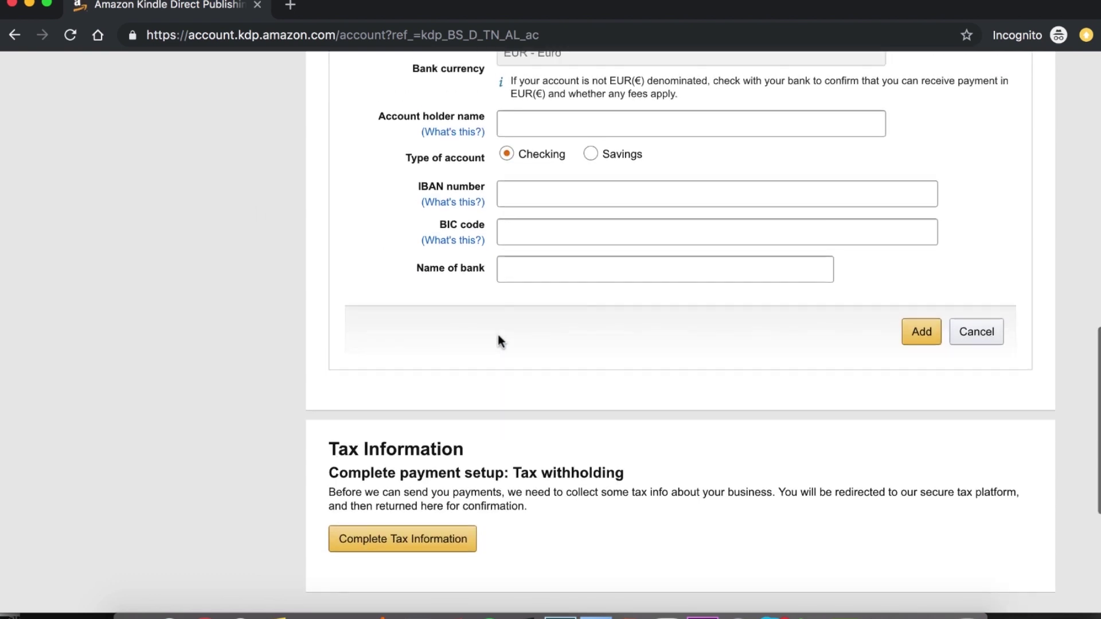
click(453, 325)
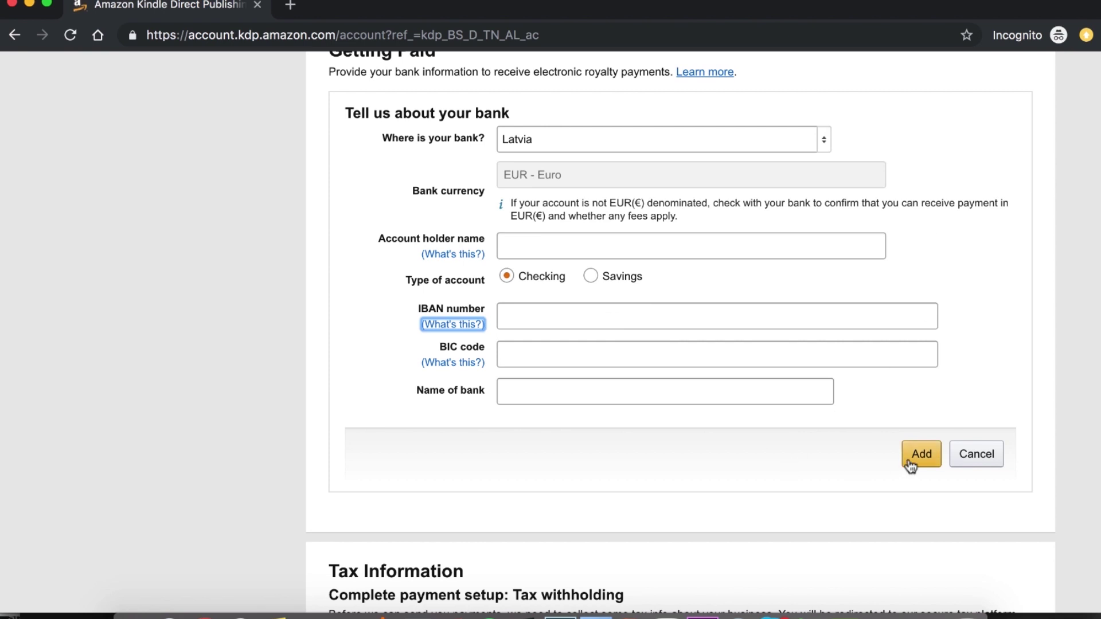
scroll(350, 115, up, 1)
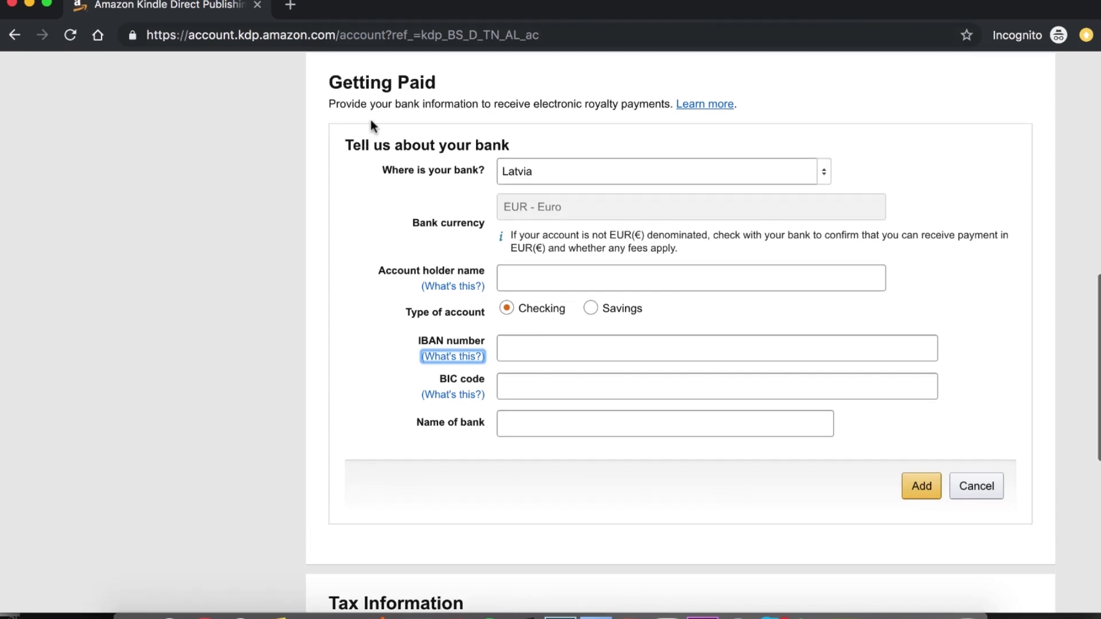
scroll(339, 138, up, 2)
scroll(347, 132, down, 2)
scroll(349, 127, up, 1)
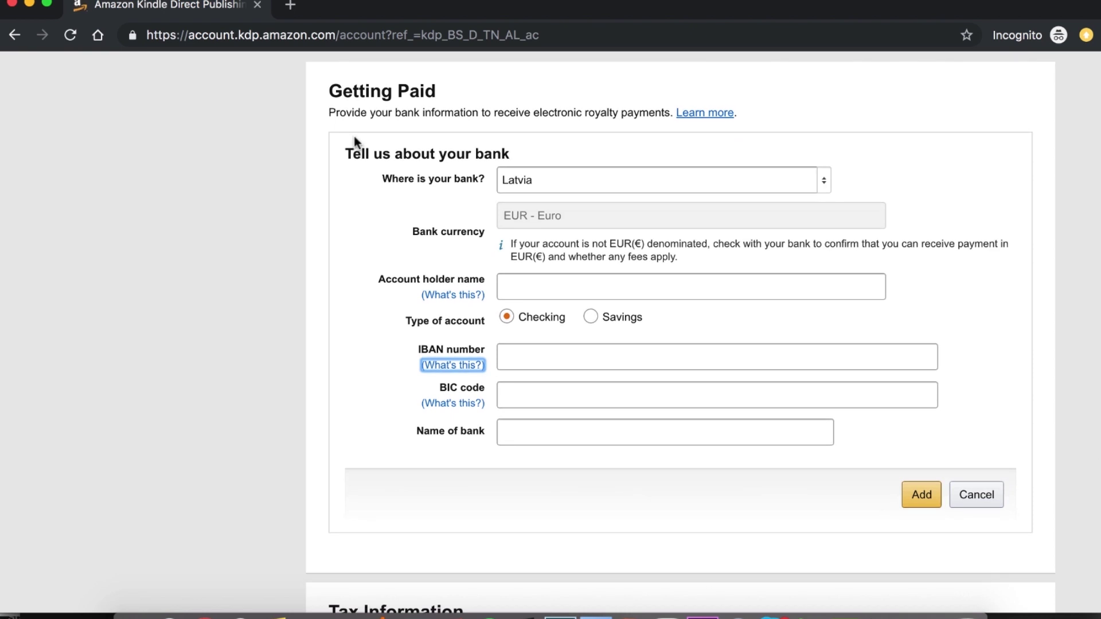
scroll(354, 136, down, 1)
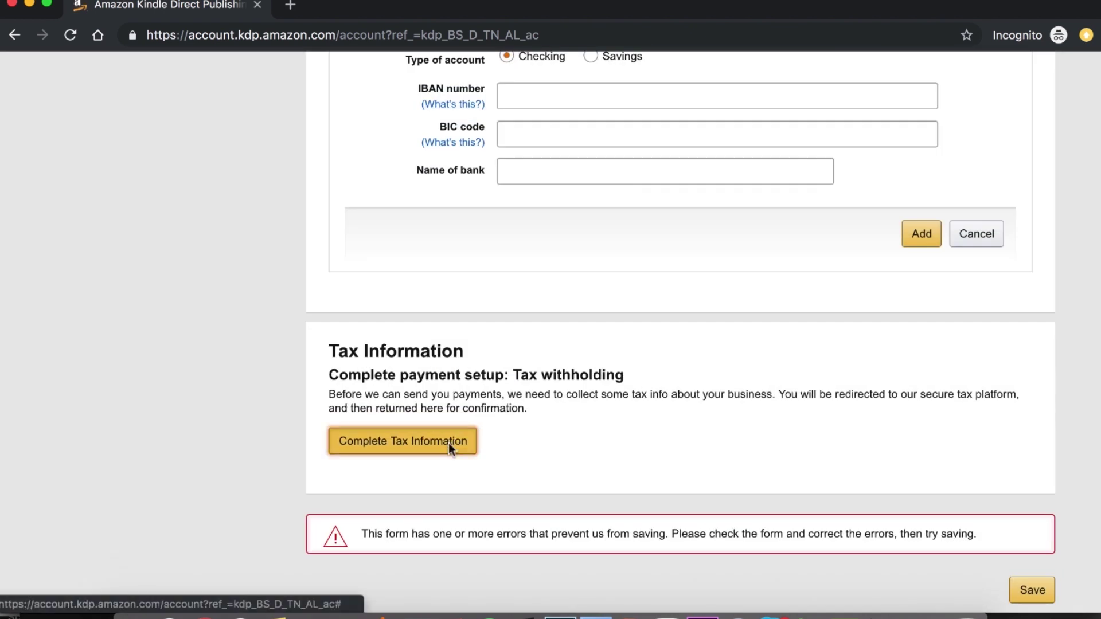
click(448, 443)
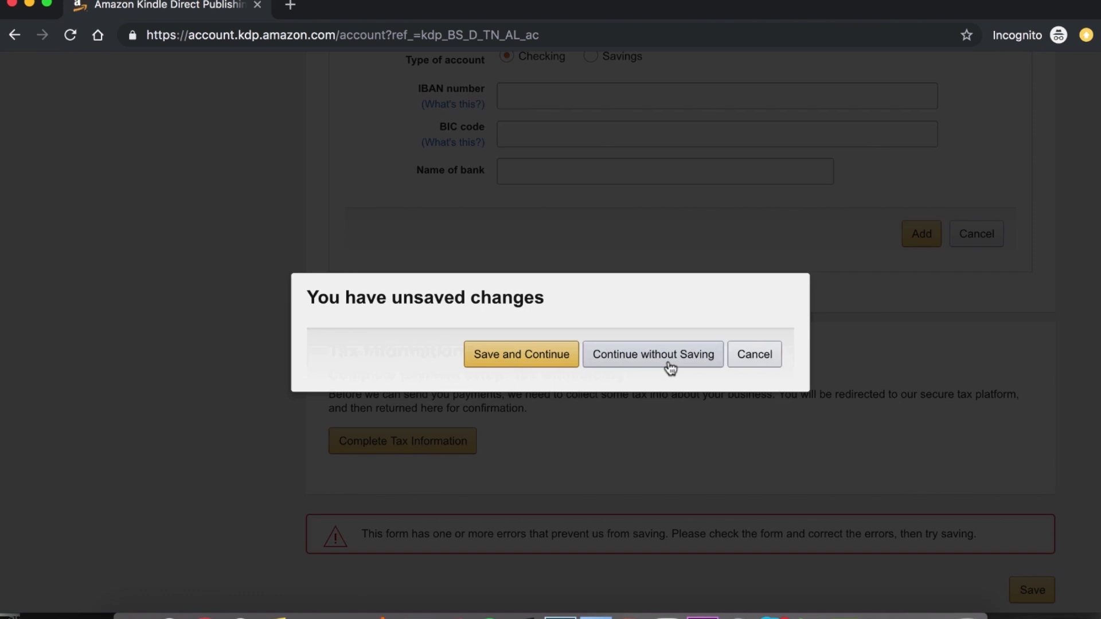
Leave the bank form without saving and answer No to being a U.S. person.
click(668, 362)
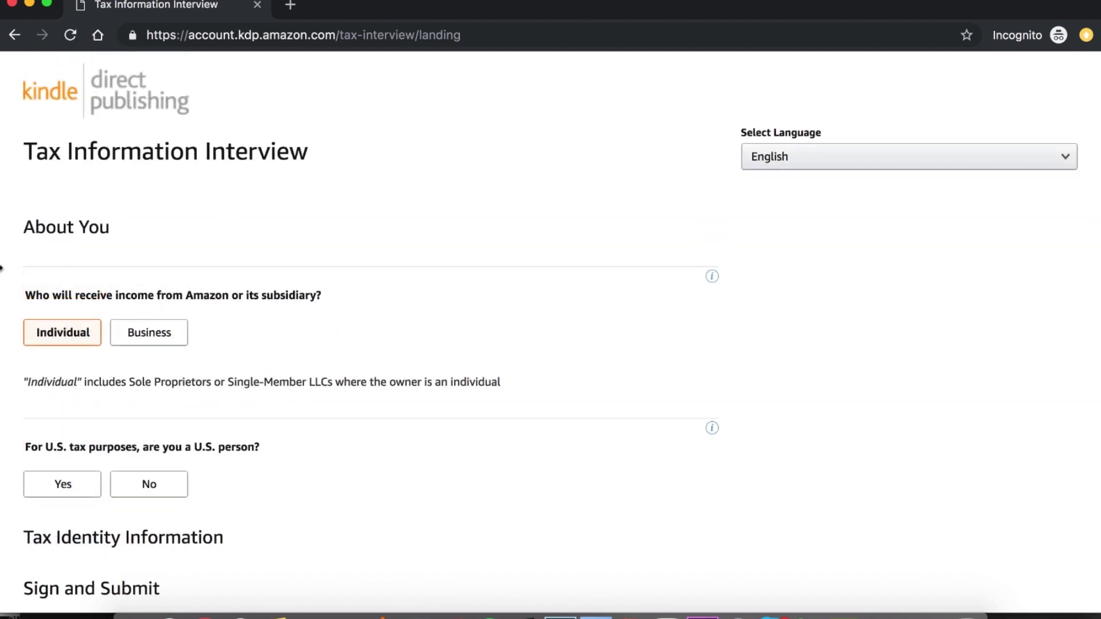
click(133, 485)
scroll(257, 479, down, 3)
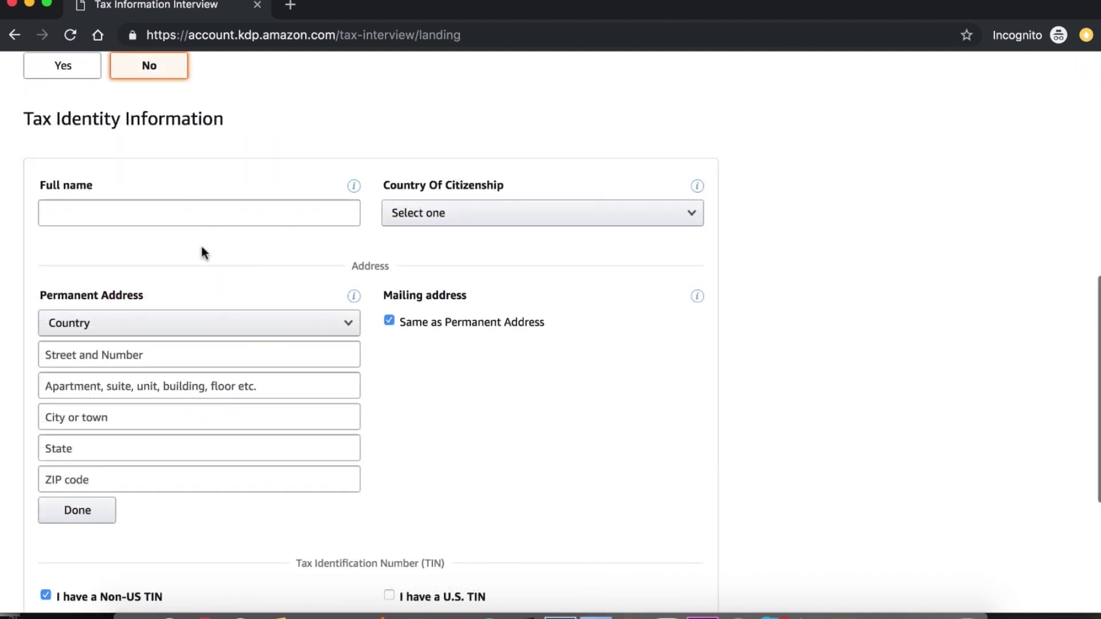
scroll(201, 252, down, 1)
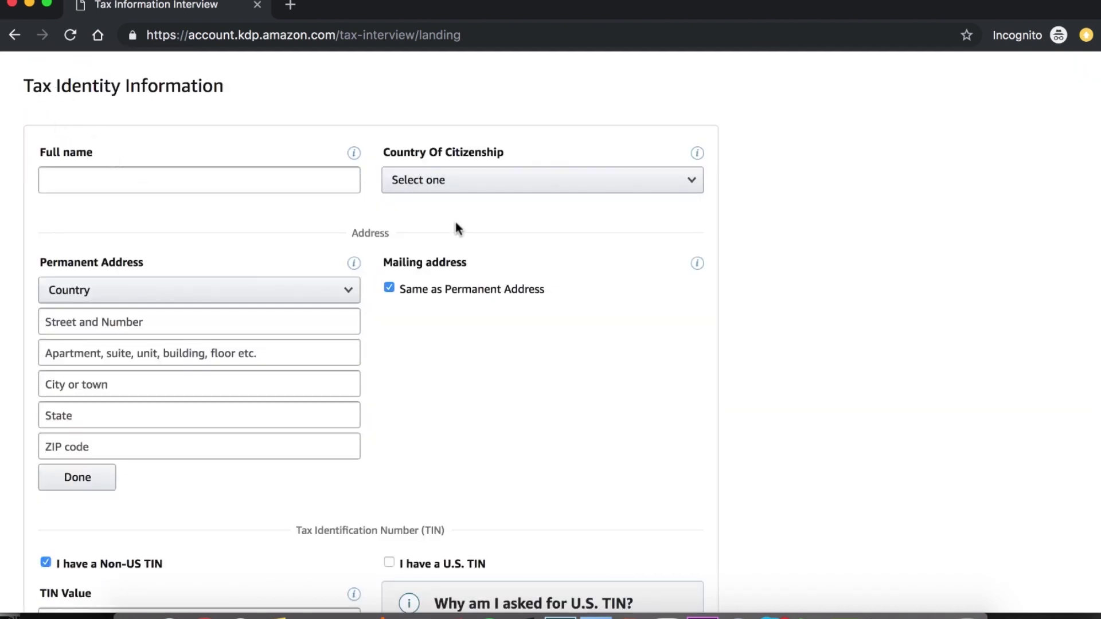
scroll(538, 213, down, 3)
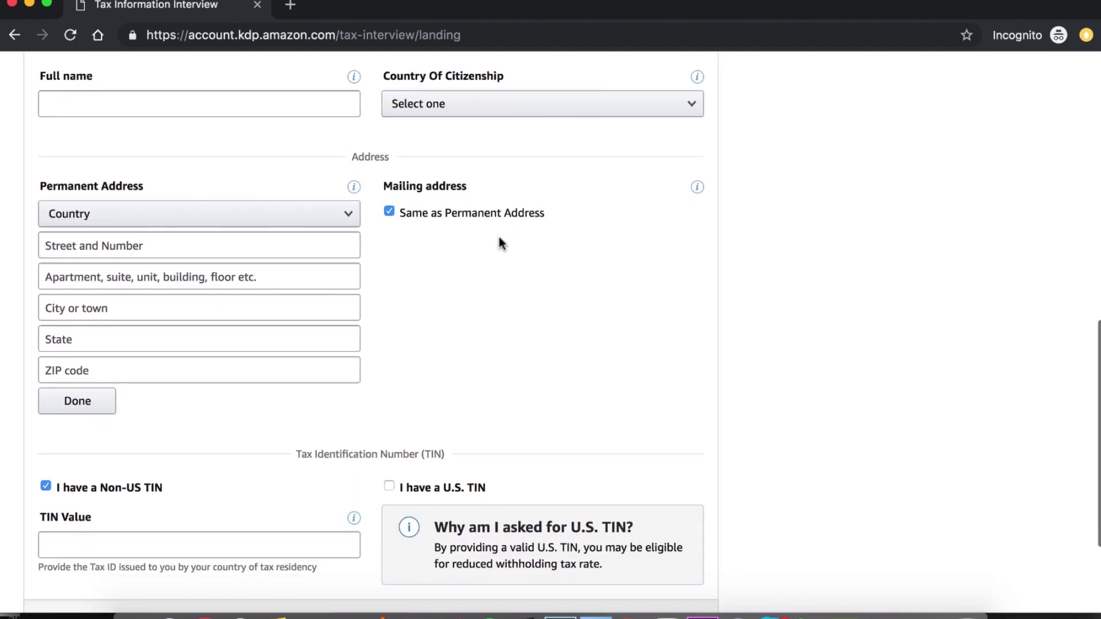
scroll(398, 312, down, 3)
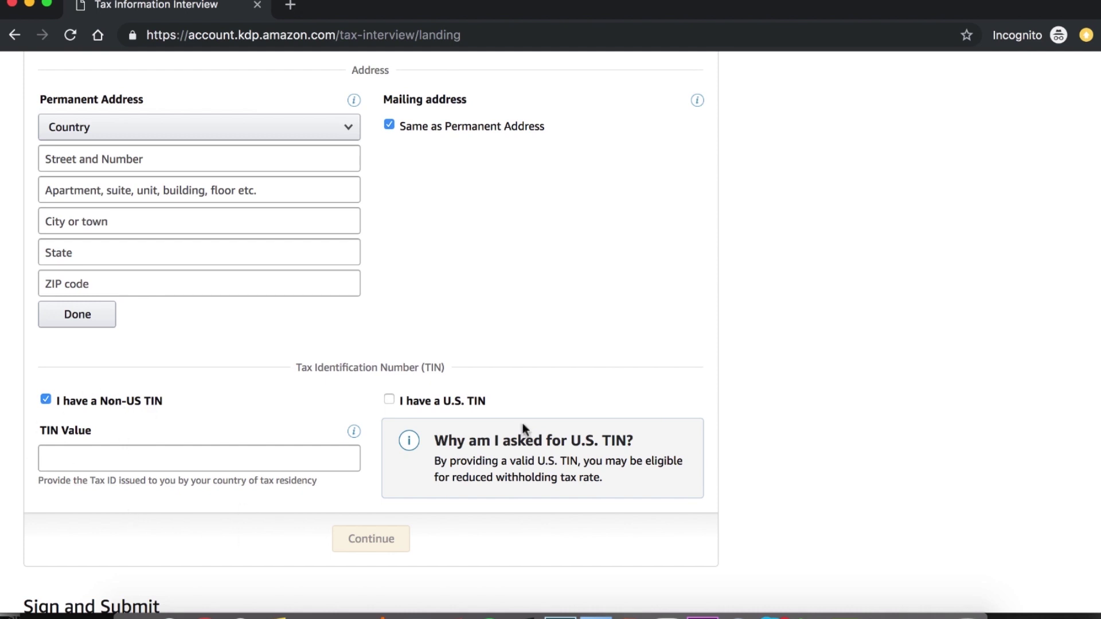
Tick 'I have a U.S. TIN' and untick 'I have a Non-US TIN'.
click(396, 401)
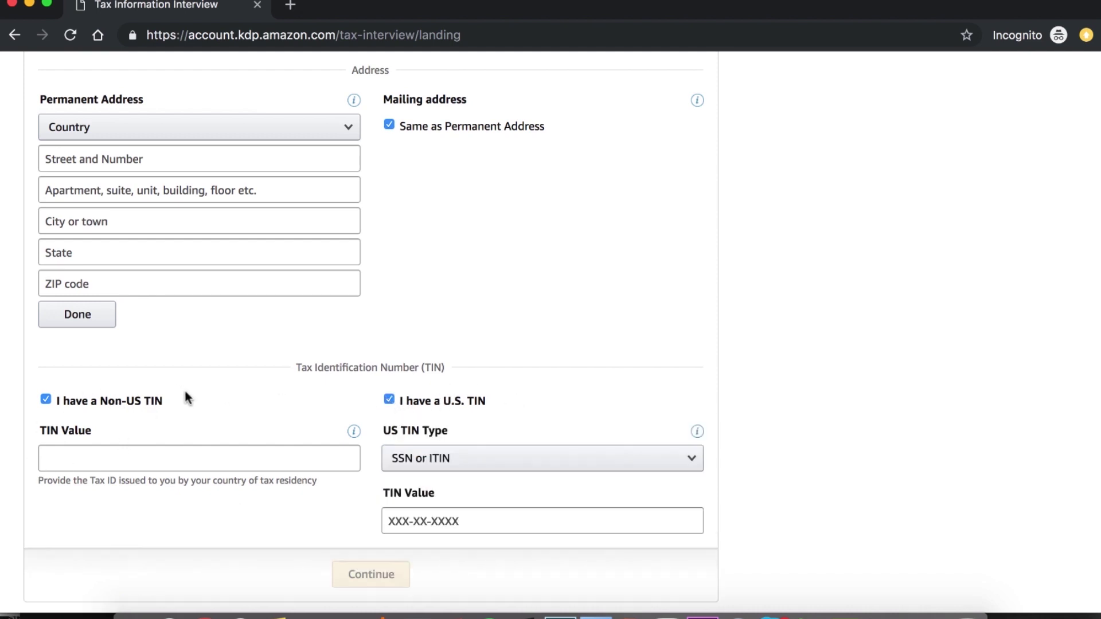
click(225, 409)
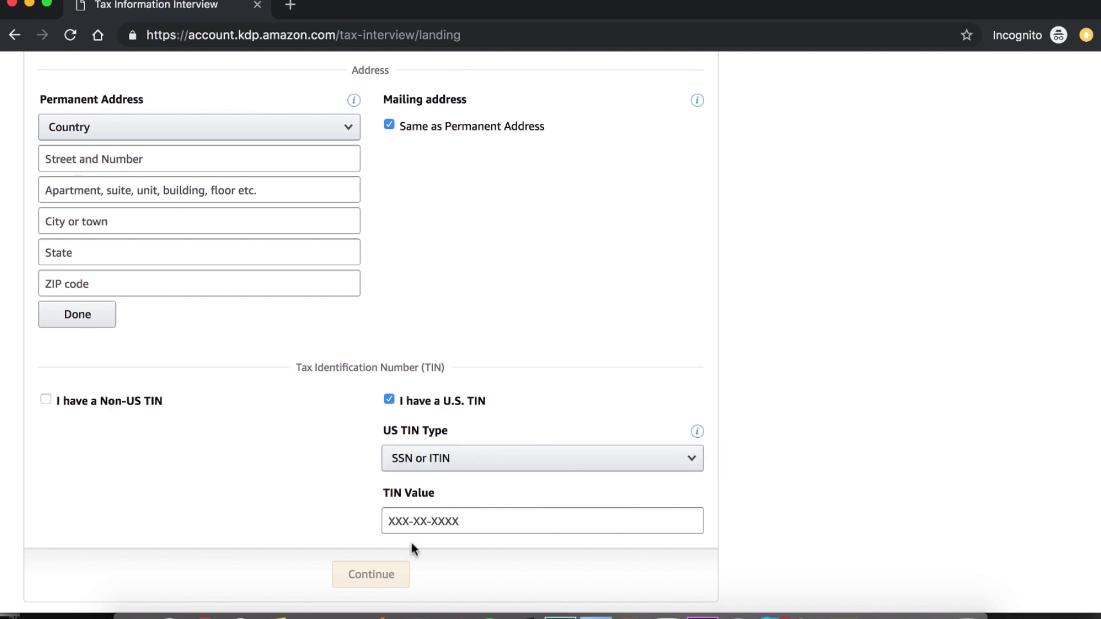
scroll(540, 457, down, 2)
scroll(436, 466, down, 1)
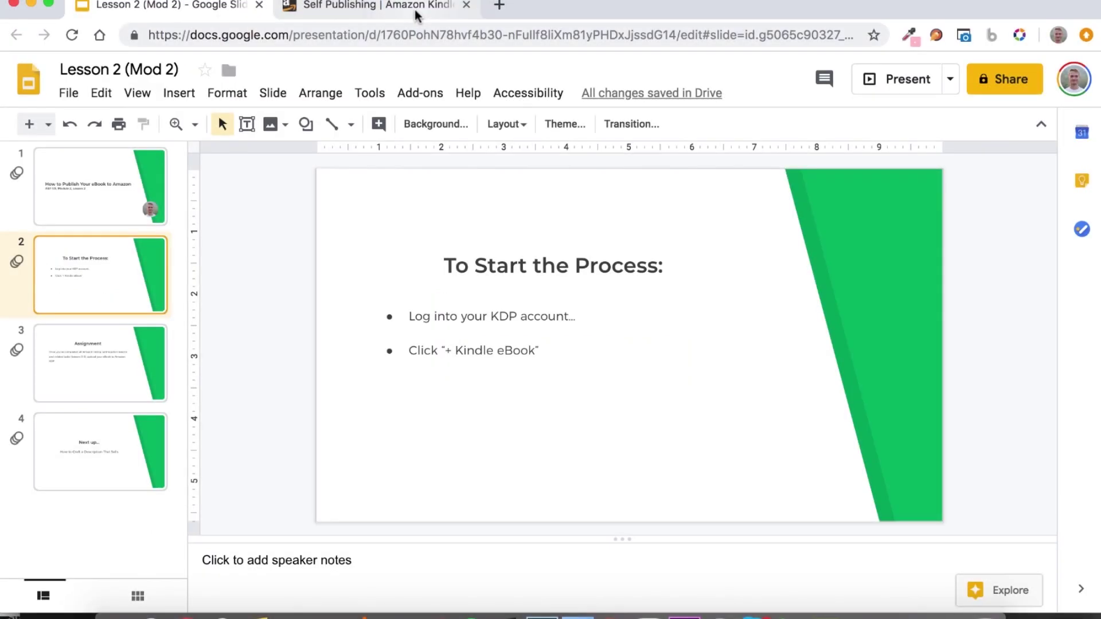
Return to the Self Publishing | Amazon Kindle browser tab.
click(417, 15)
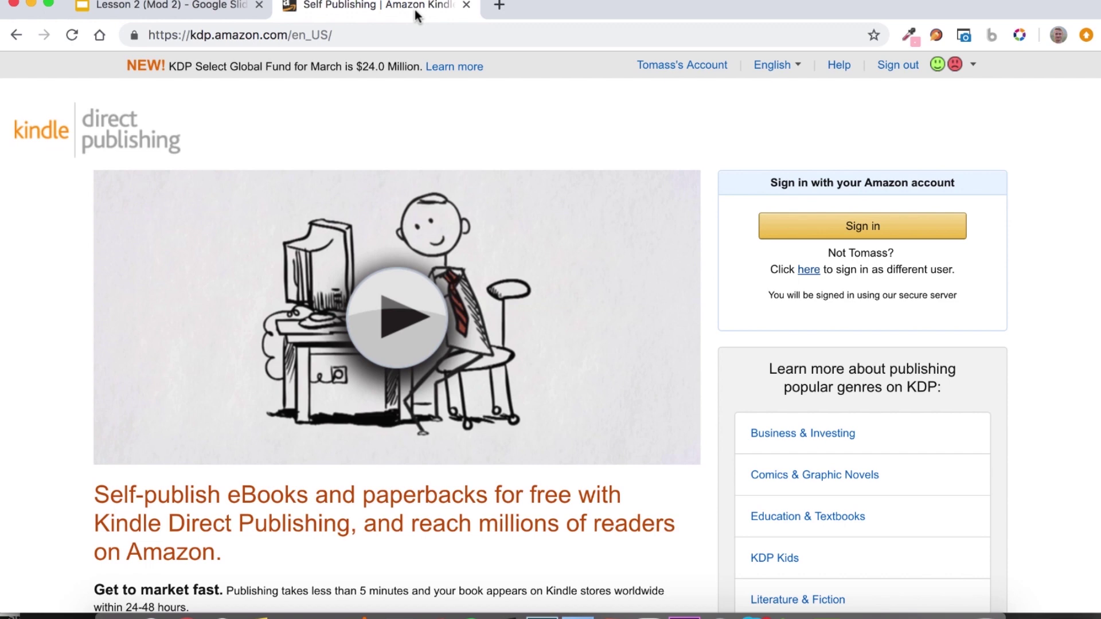
Sign in with the account password and start a new Kindle eBook.
click(942, 229)
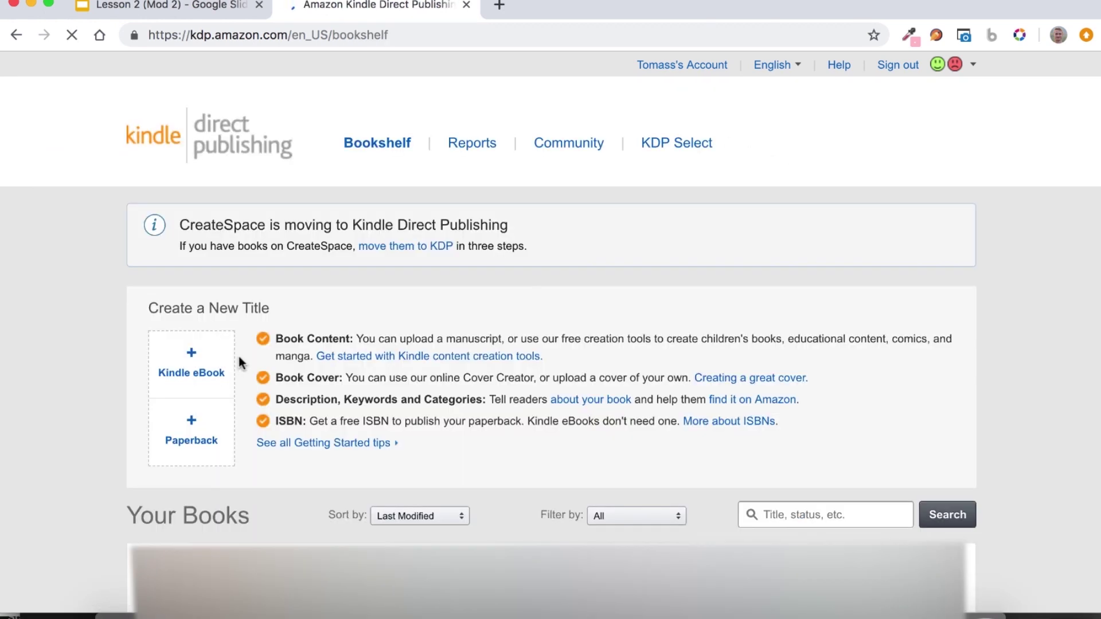
click(192, 361)
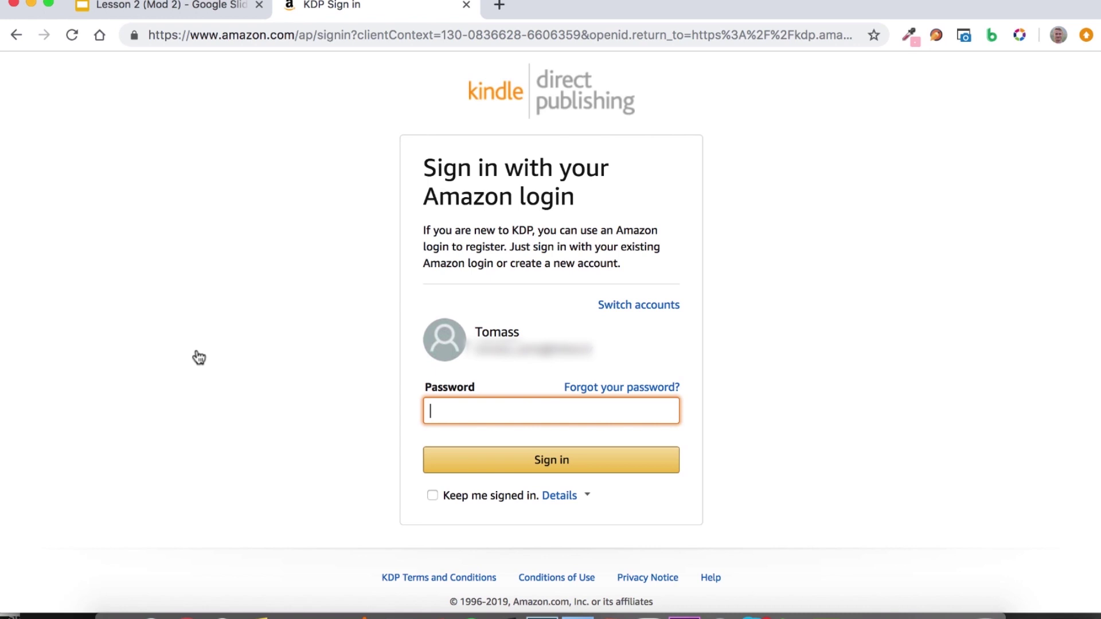
text(•••)
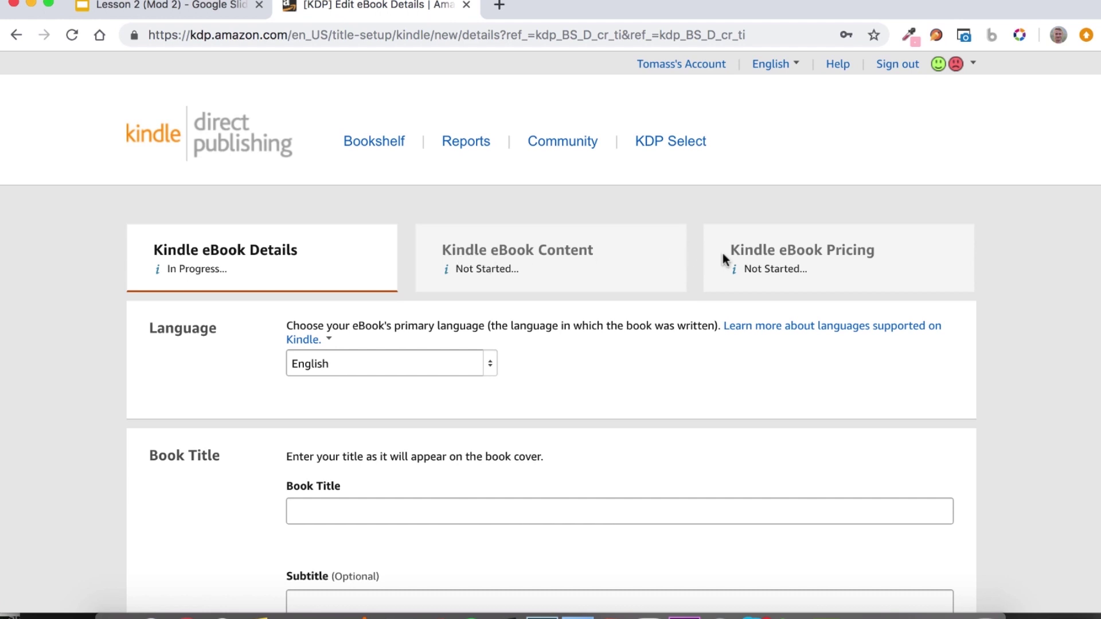
Enter 'Your Book Title' as the eBook's title.
scroll(723, 253, down, 4)
click(733, 270)
text(Yp)
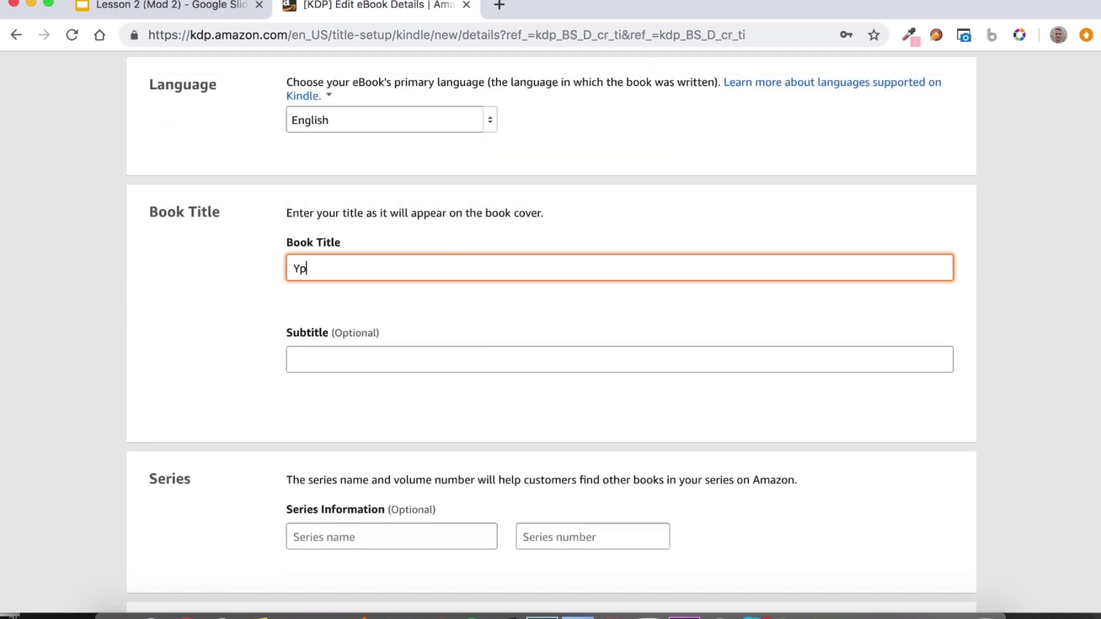
key(BackSpace)
text(our Book Title)
scroll(561, 302, down, 3)
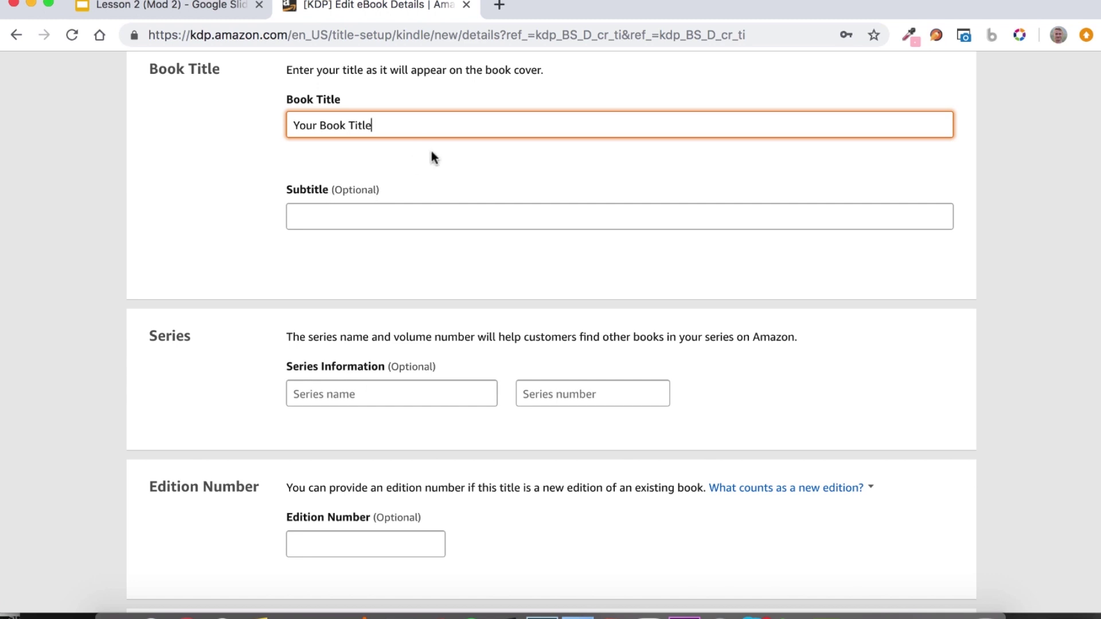
Try appending ': your subtitle here' to the title, then delete it again.
text(: your subtitle here)
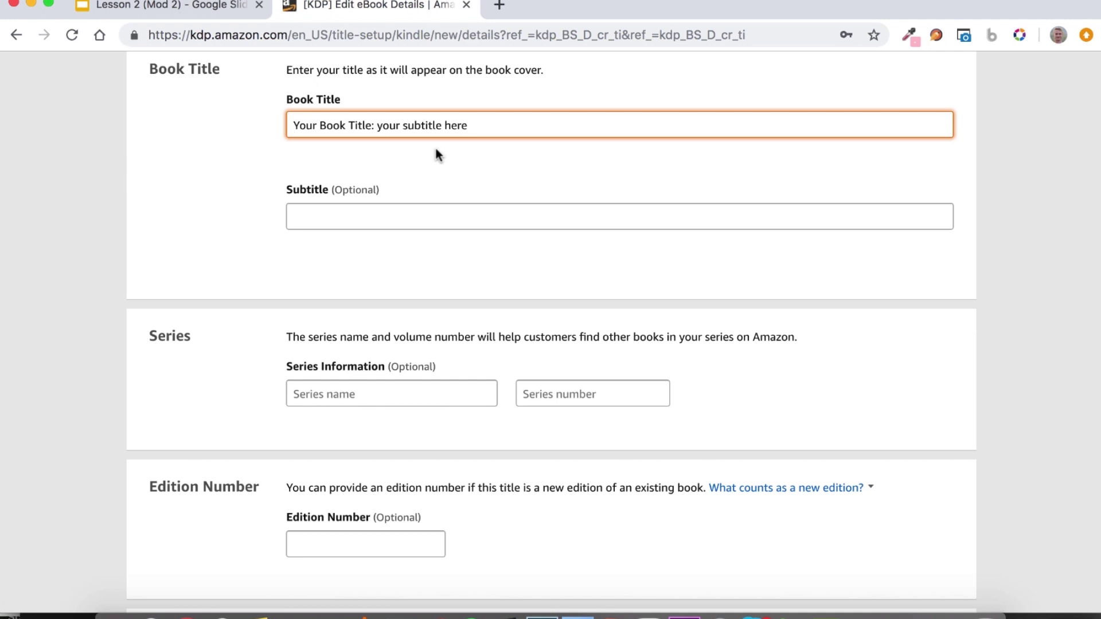
drag(482, 124, 378, 125)
key(BackSpace)
key(BackSpace)
key(BackSpace)
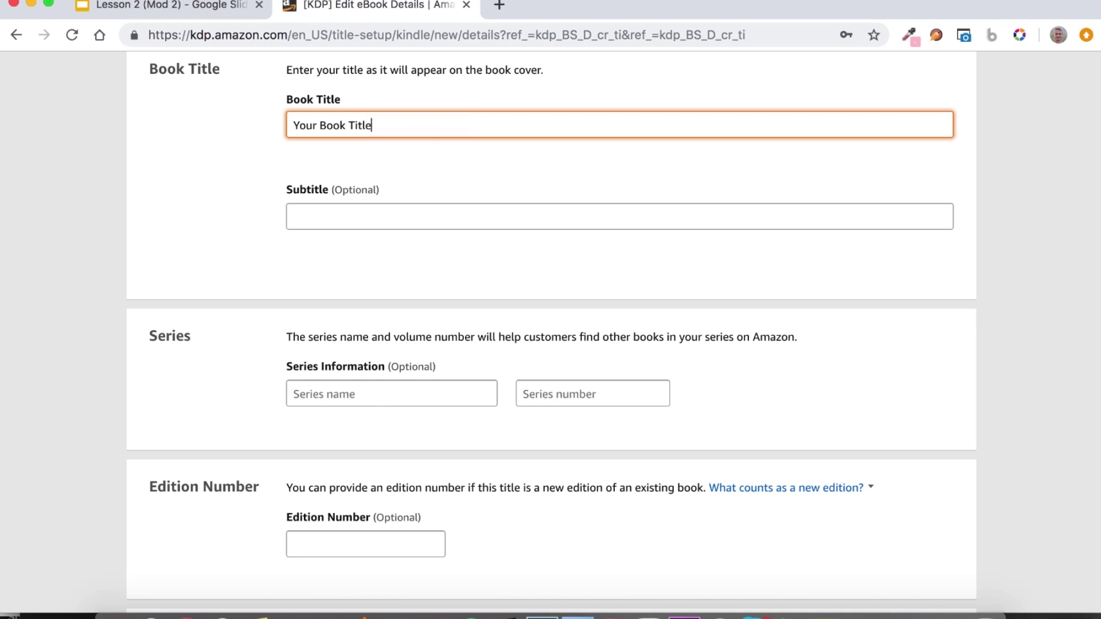
click(257, 191)
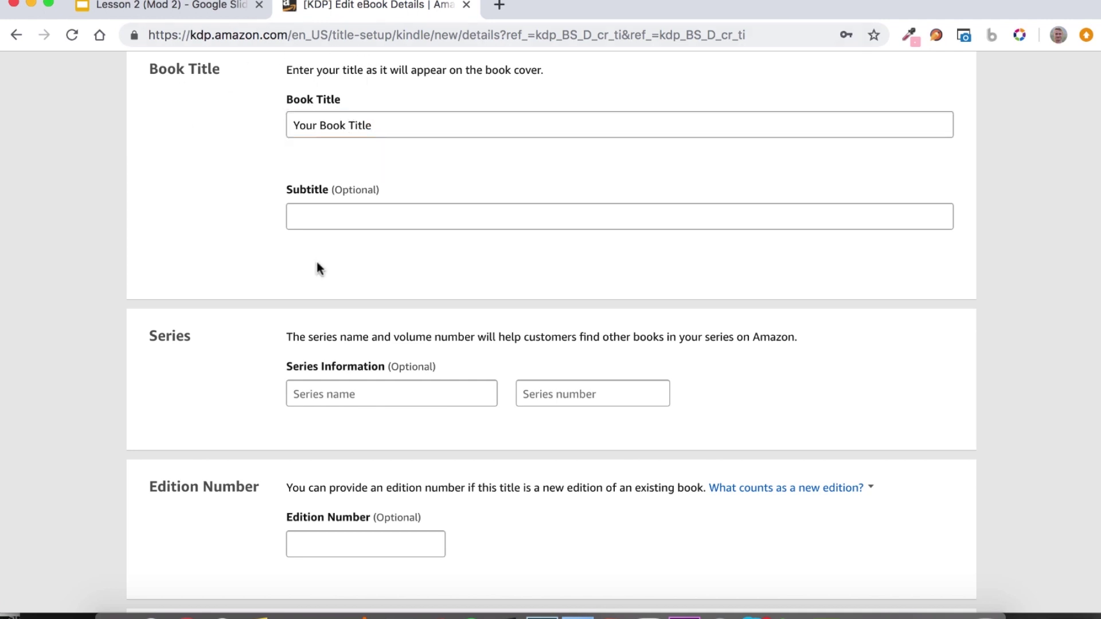
scroll(399, 259, up, 2)
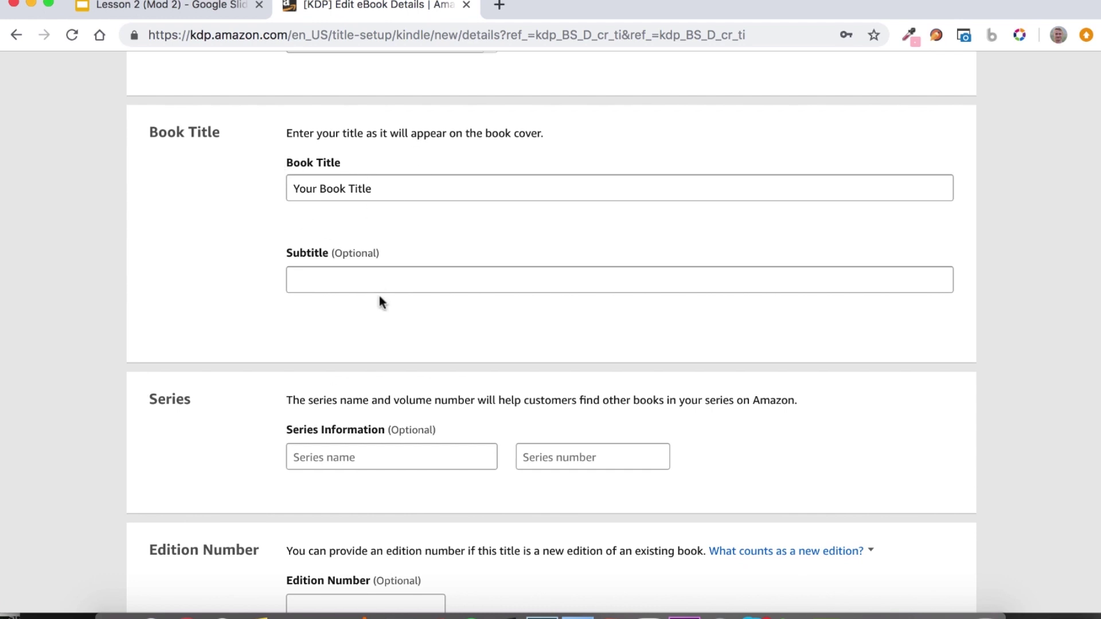
scroll(306, 353, down, 2)
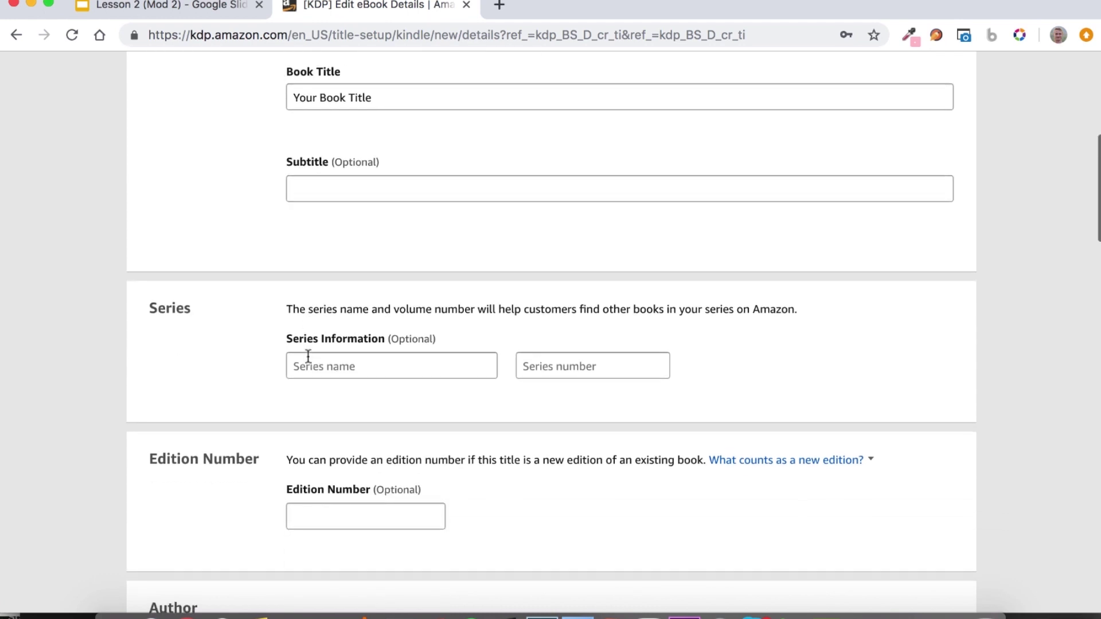
scroll(331, 152, up, 1)
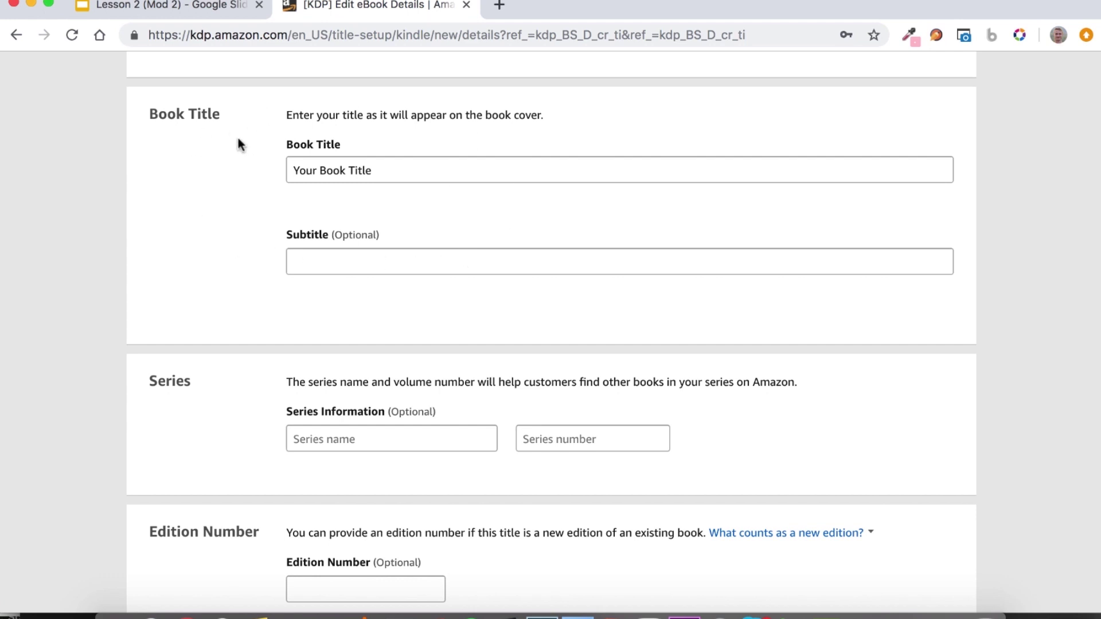
scroll(290, 308, down, 2)
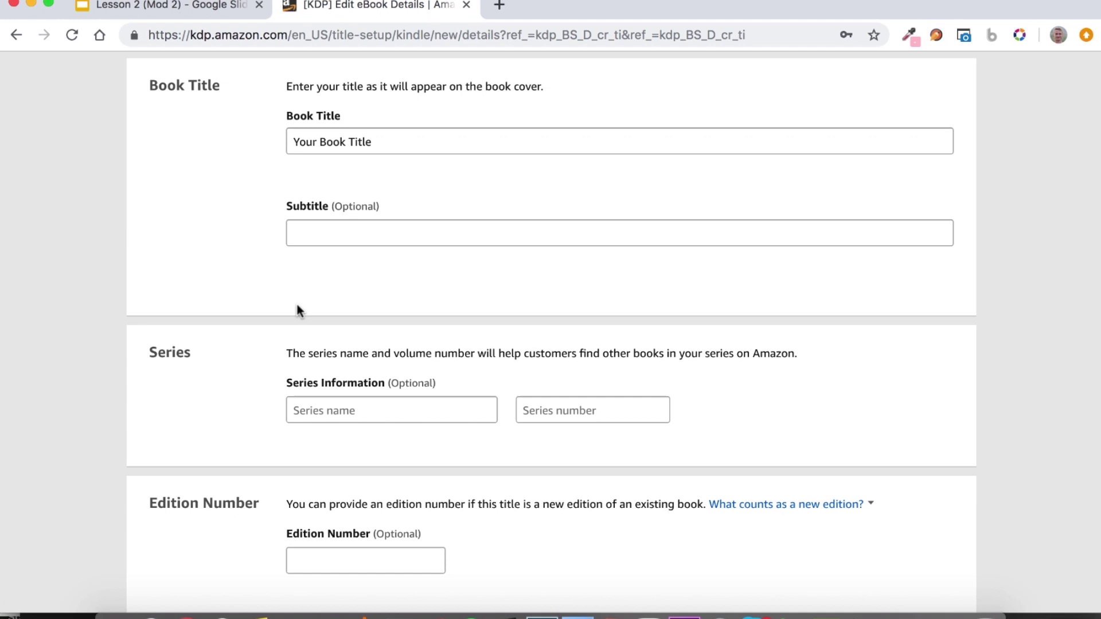
Enter 'Your' and 'Name' as the primary author's first and last name.
scroll(296, 305, down, 3)
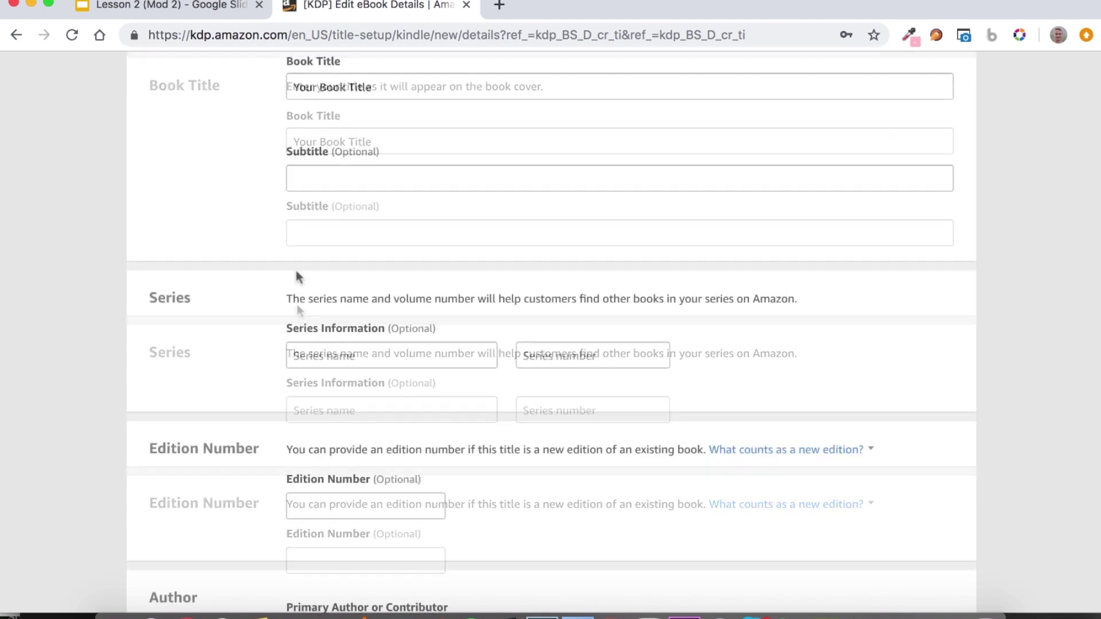
scroll(256, 331, down, 2)
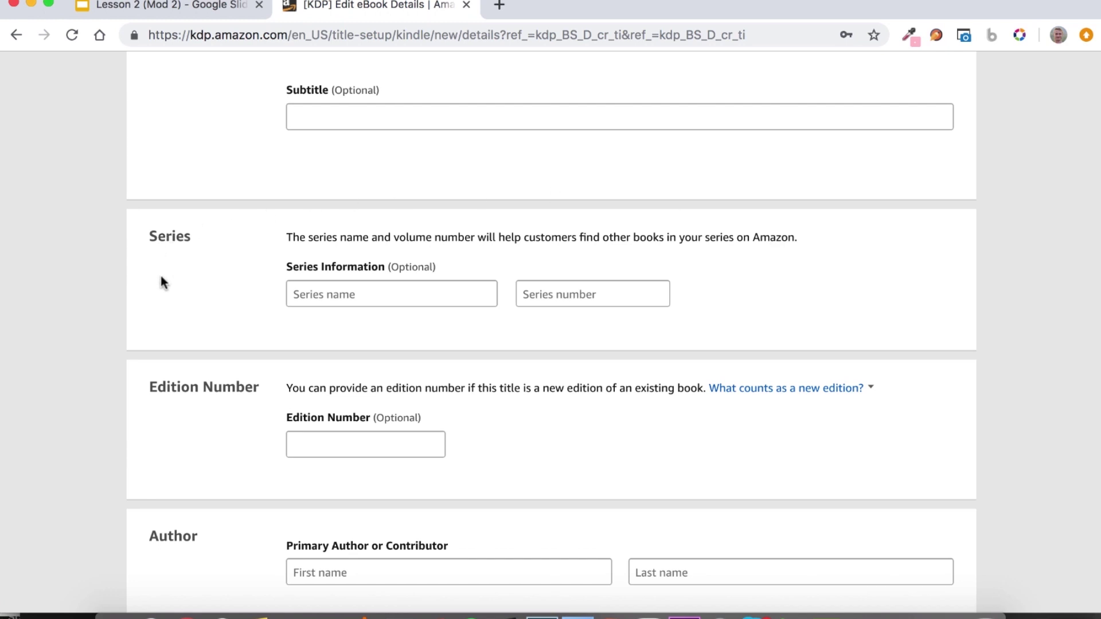
scroll(265, 285, down, 5)
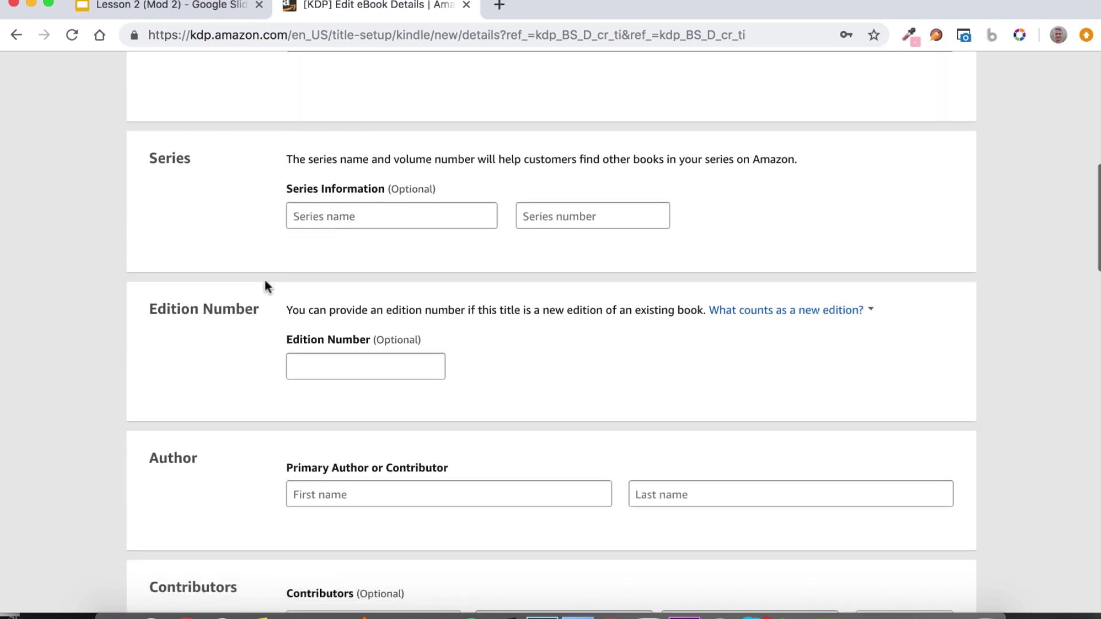
scroll(110, 351, down, 5)
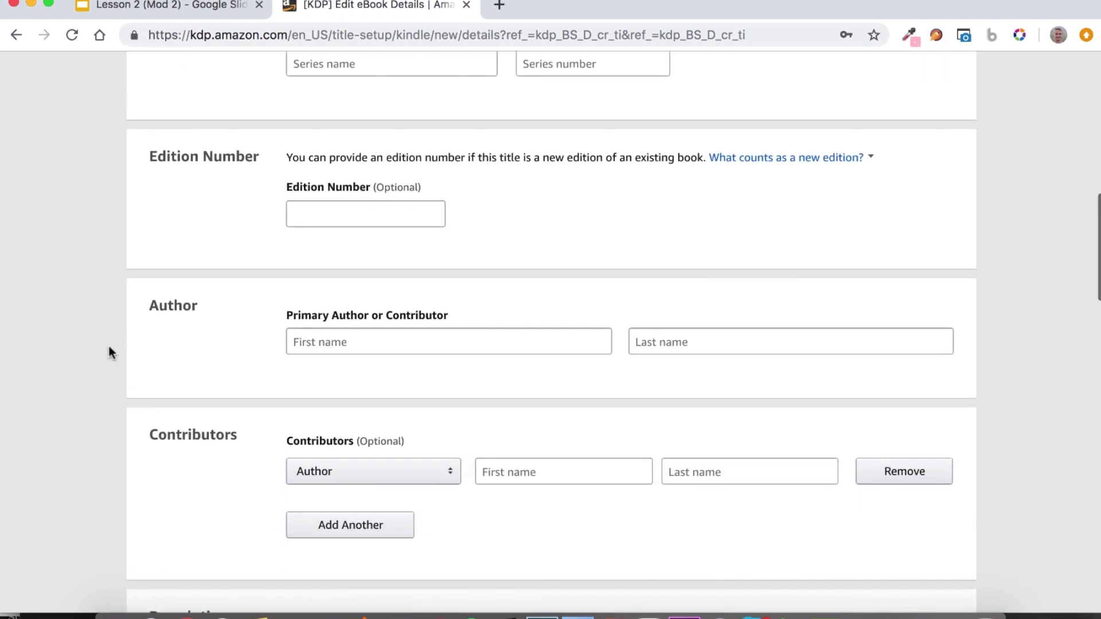
scroll(310, 241, down, 2)
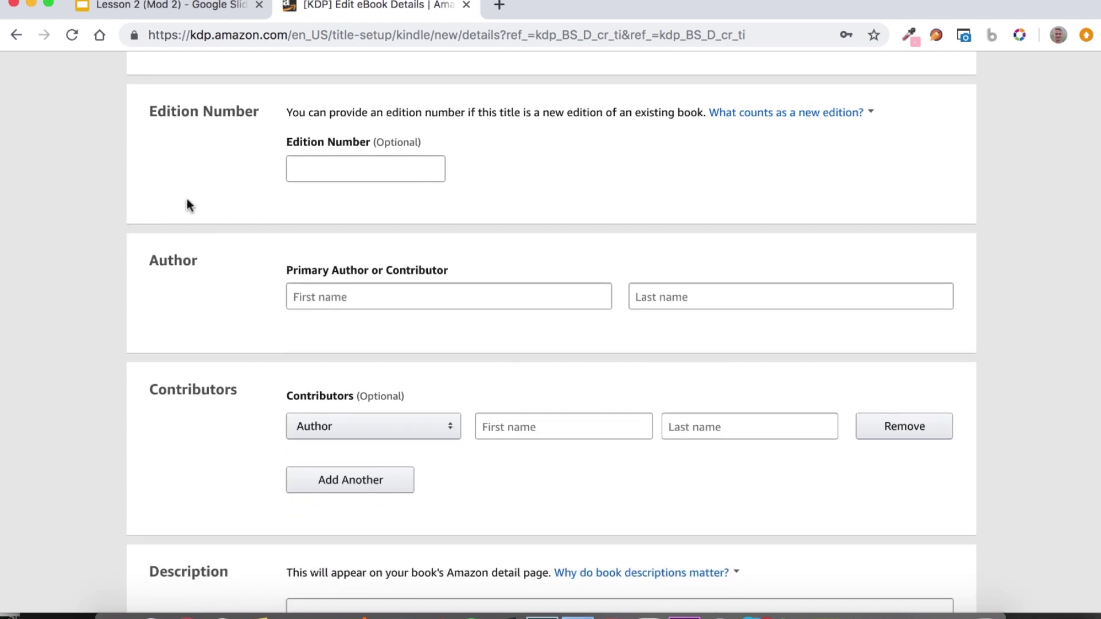
scroll(163, 216, down, 2)
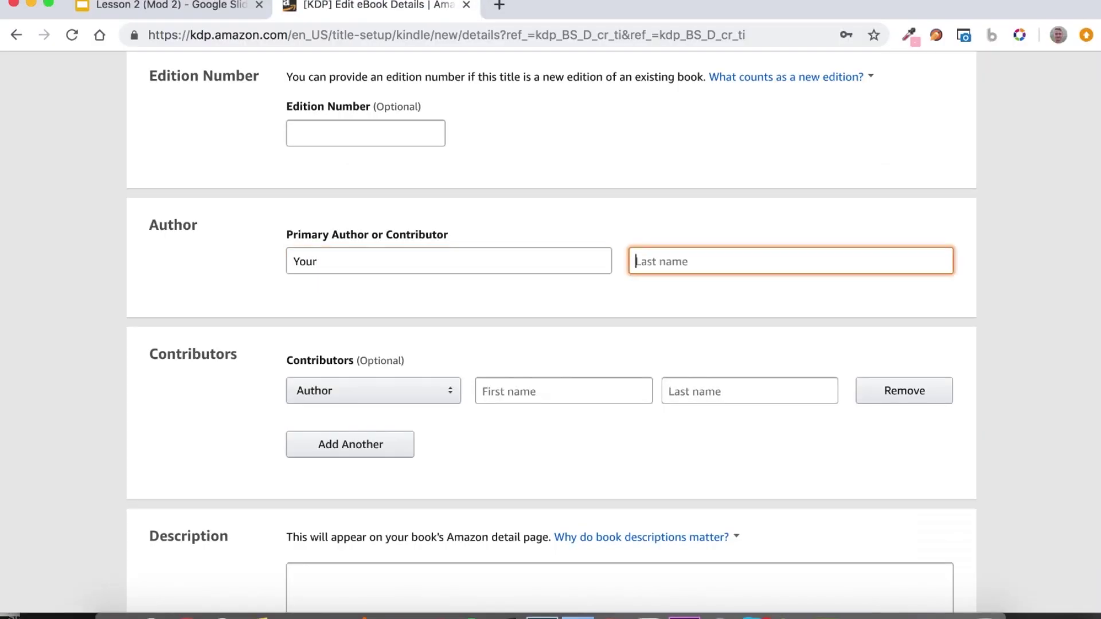
text(Name)
click(961, 213)
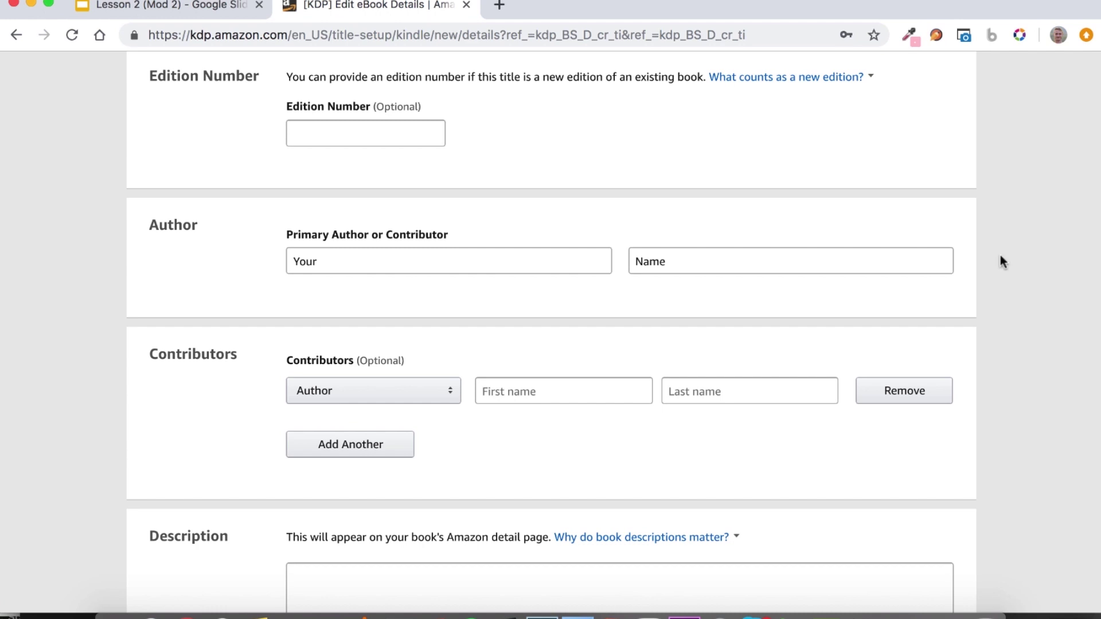
Enter 'Your desciption' as the book description.
scroll(1044, 288, down, 3)
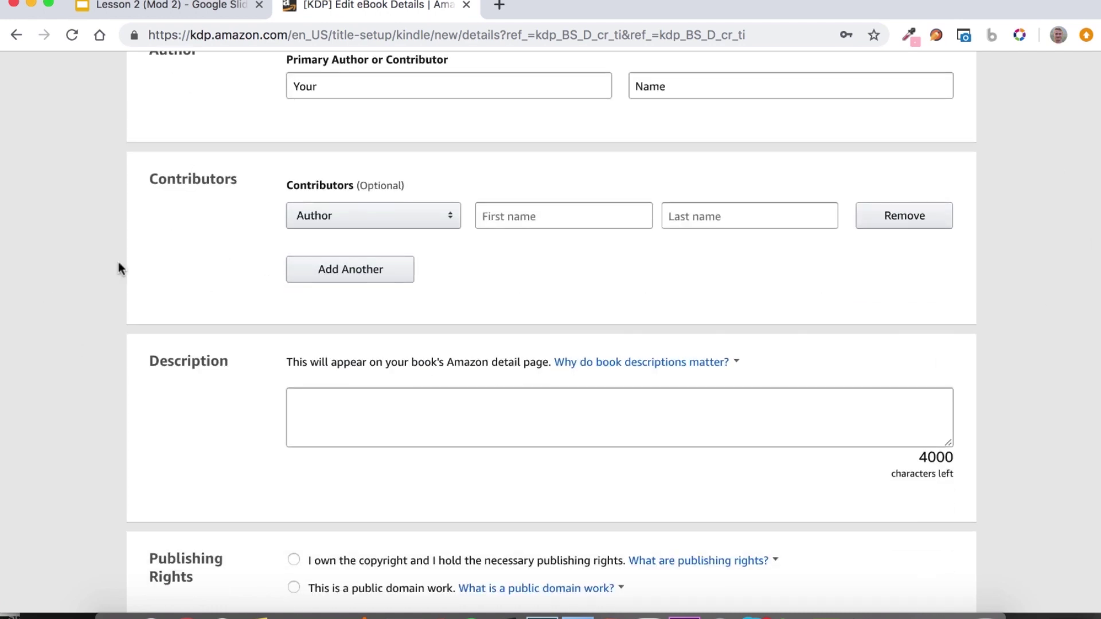
scroll(192, 295, up, 1)
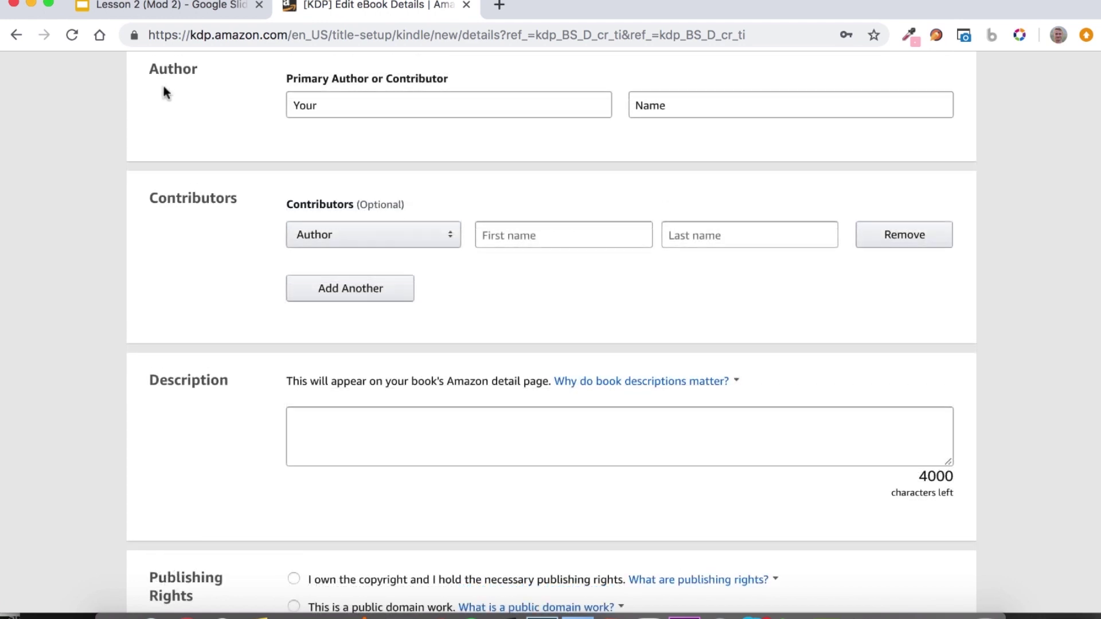
scroll(244, 290, down, 4)
click(344, 253)
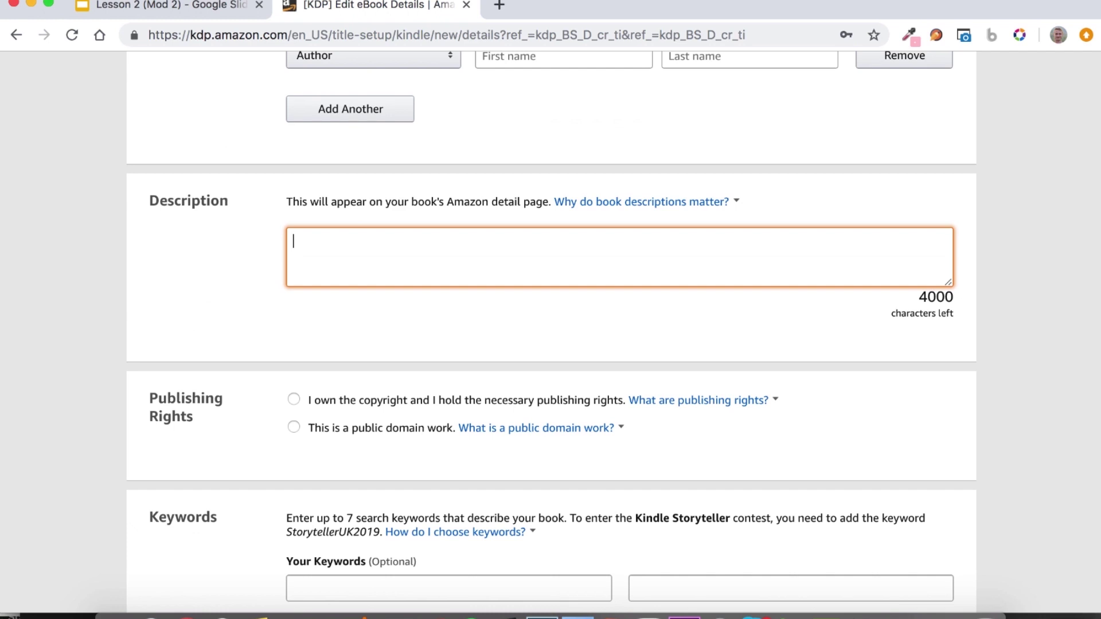
text(Your desciption)
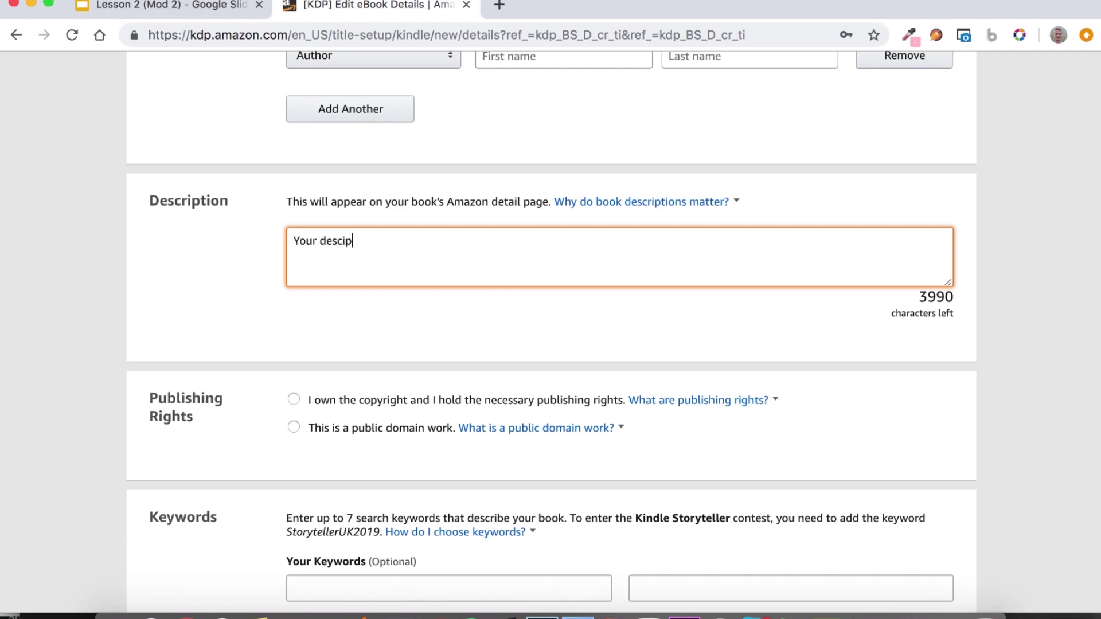
click(201, 304)
Declare that you own the copyright and step through the seven keyword fields.
scroll(156, 306, down, 4)
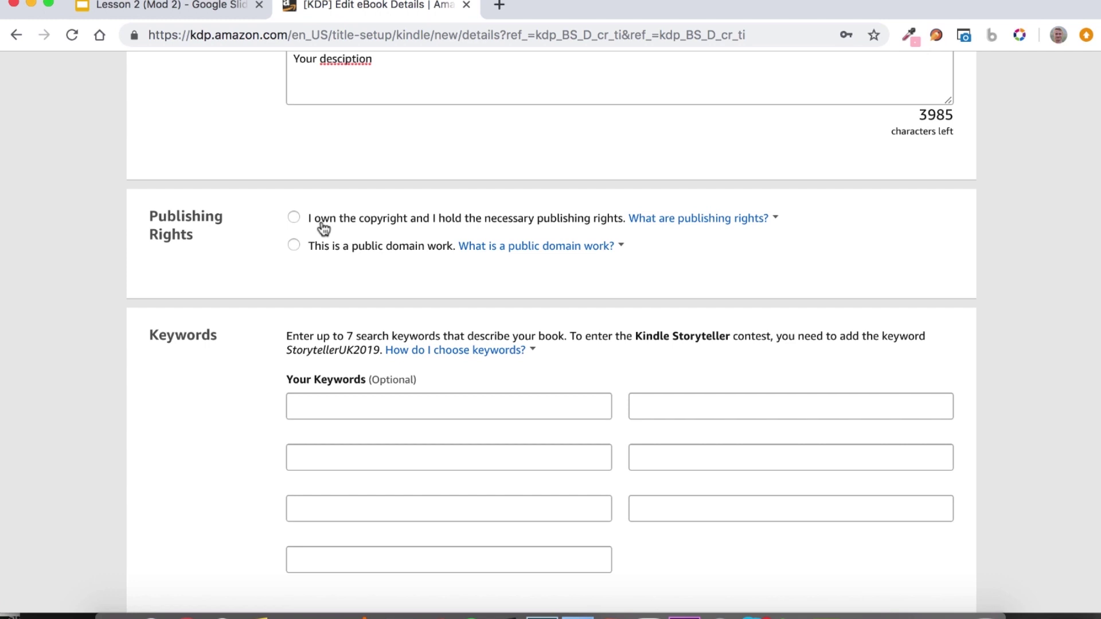
click(323, 229)
scroll(555, 240, down, 3)
click(457, 243)
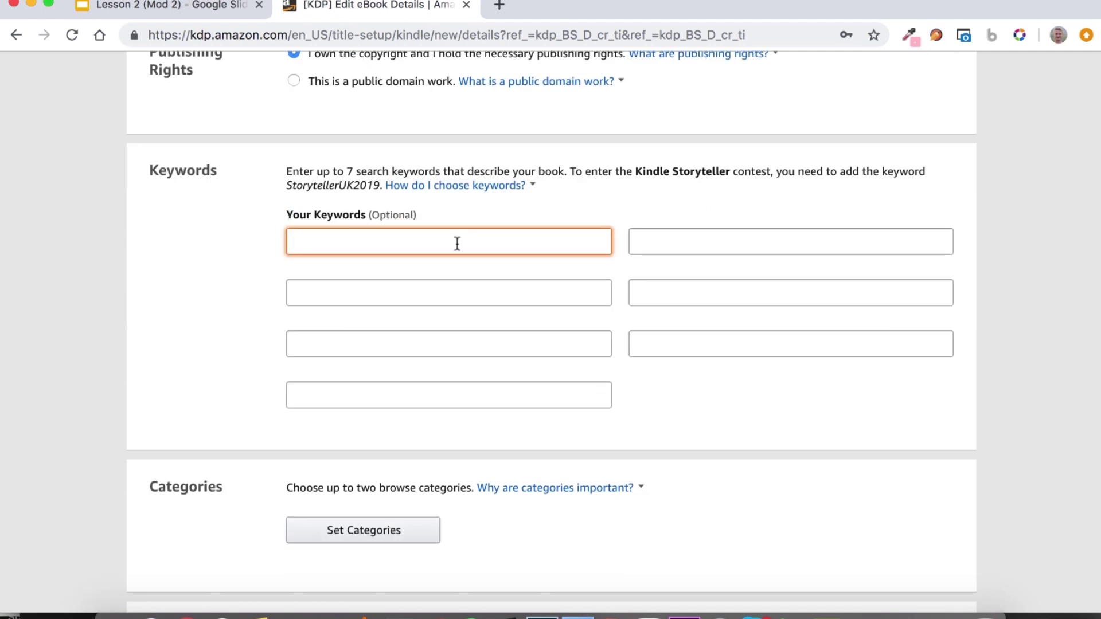
click(435, 286)
click(426, 340)
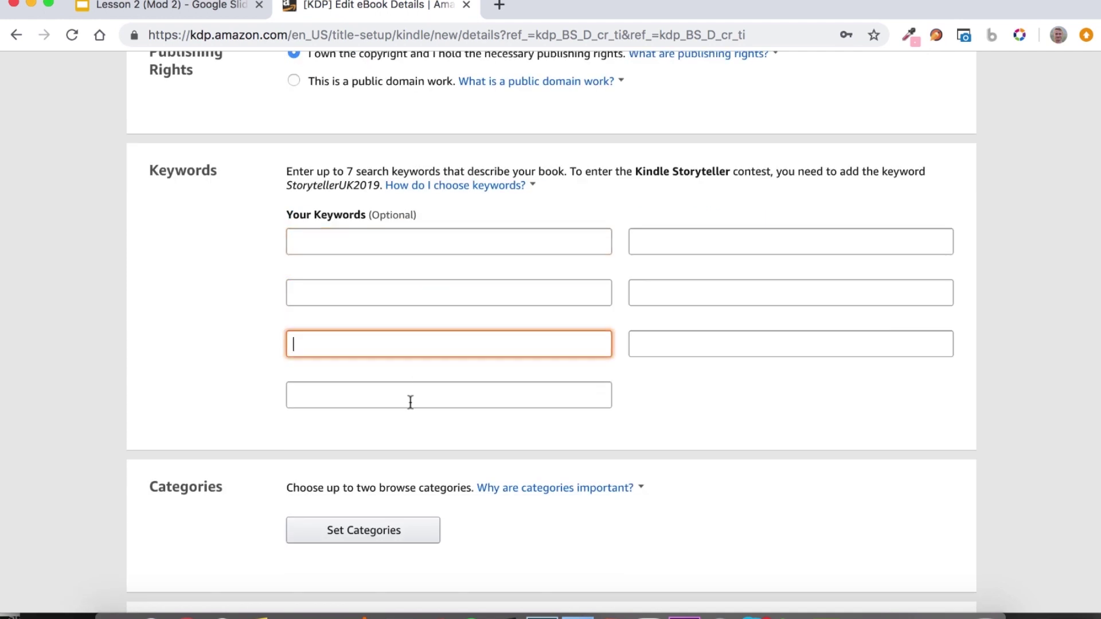
click(407, 396)
click(676, 238)
click(651, 291)
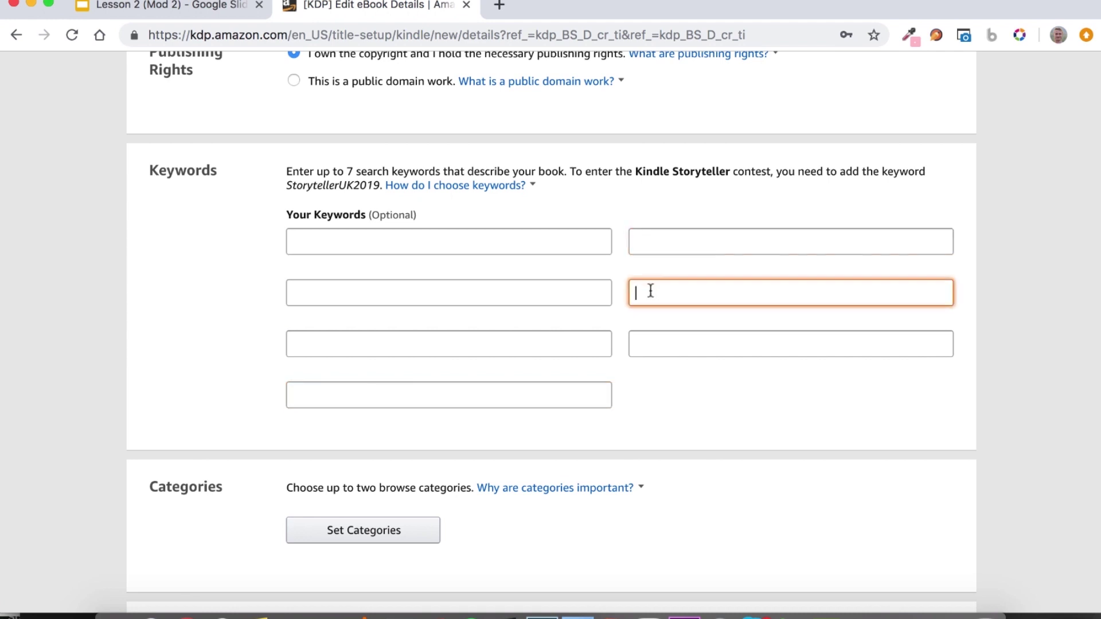
click(647, 339)
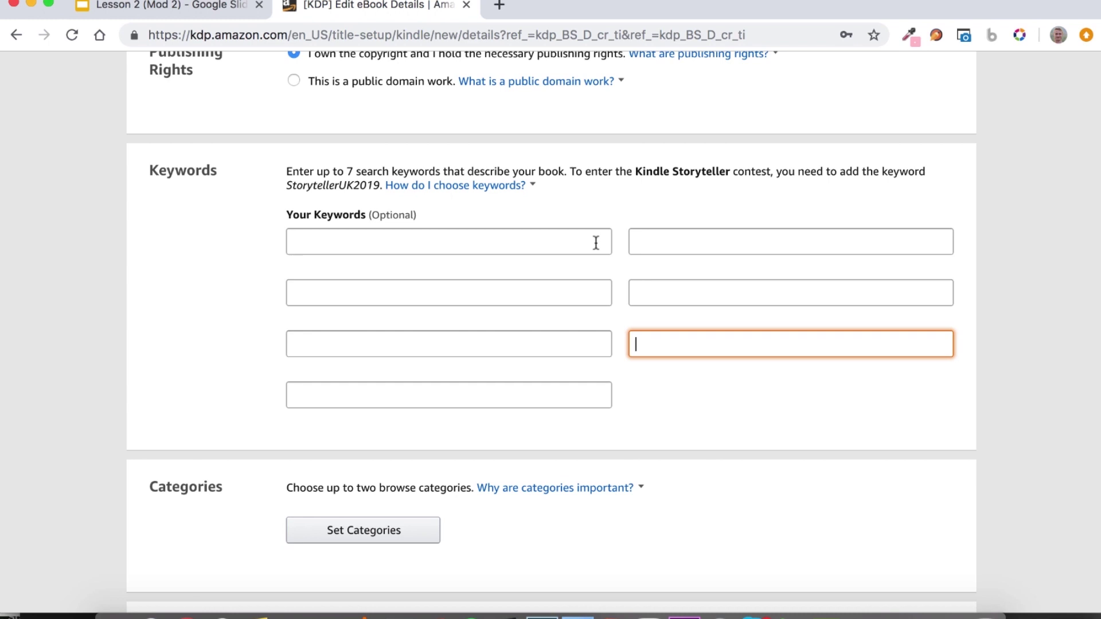
scroll(596, 243, down, 4)
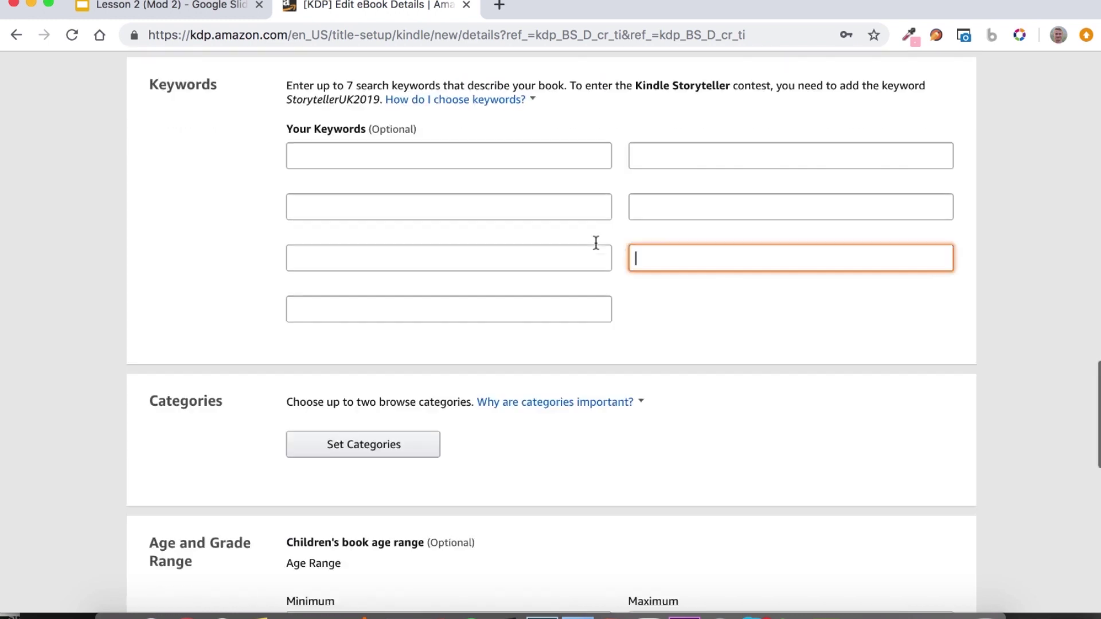
Choose Nonfiction > Computers > Computer Engineering and Computer Science as the browse categories and save.
click(357, 341)
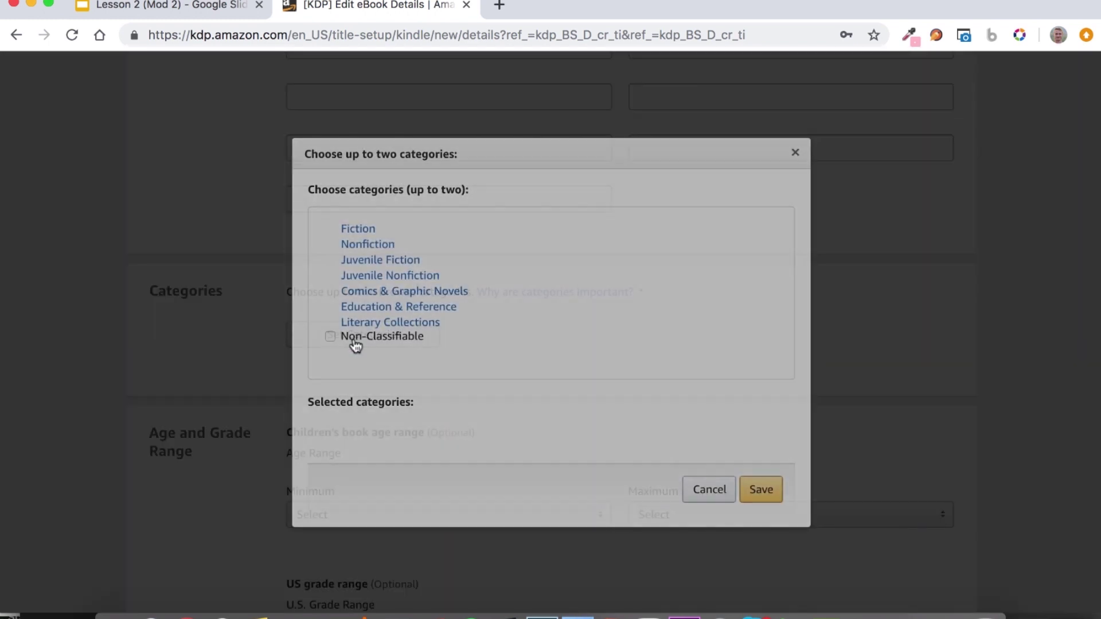
click(359, 244)
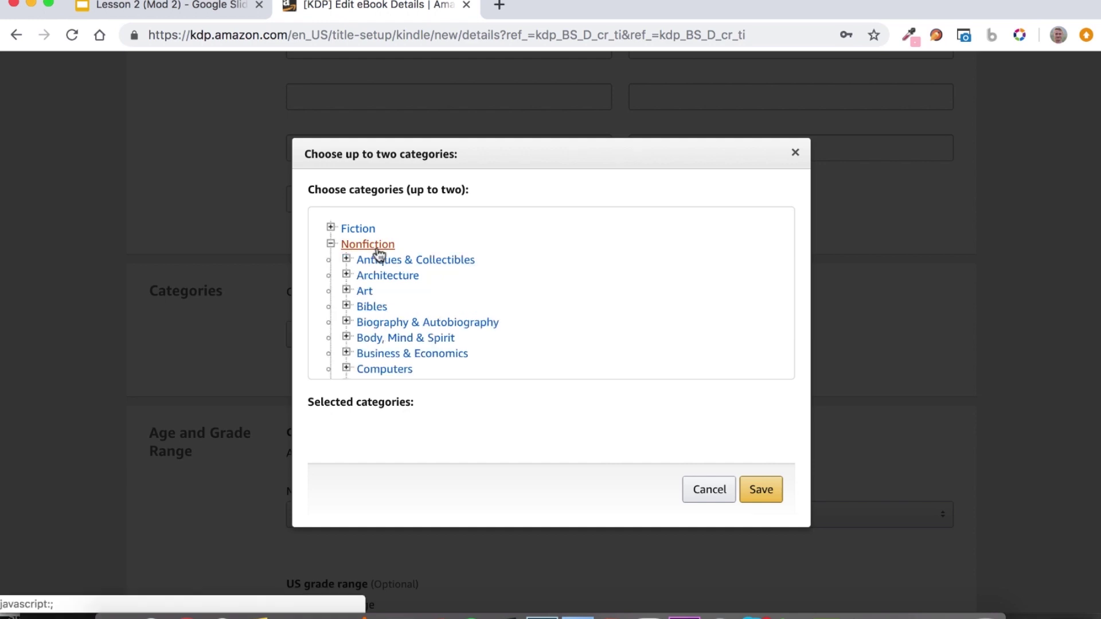
scroll(399, 297, down, 2)
click(408, 291)
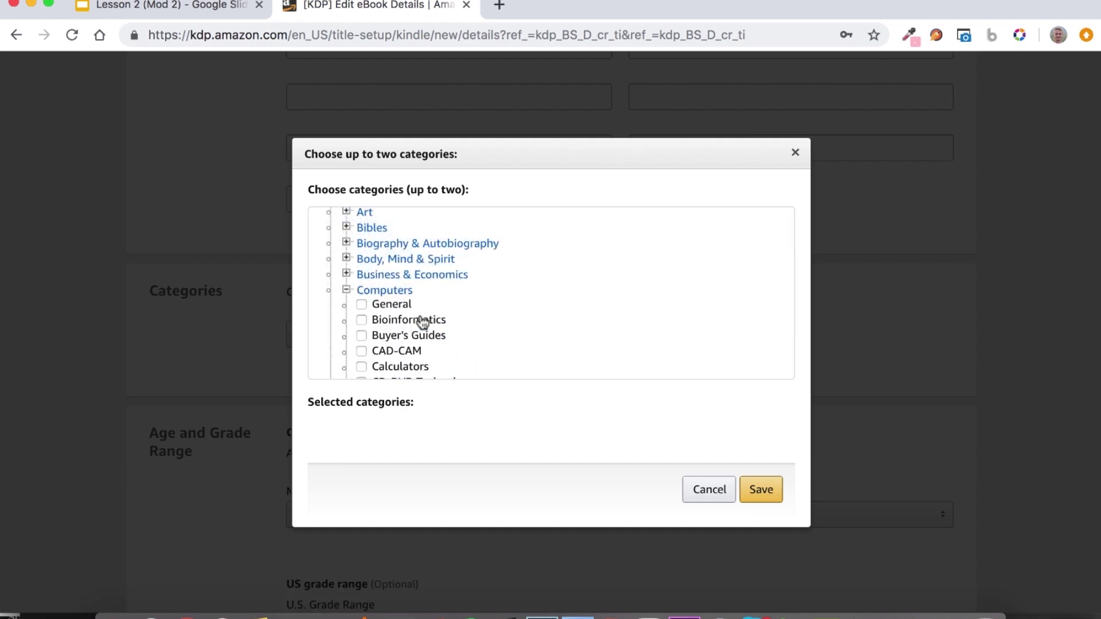
scroll(415, 332, down, 5)
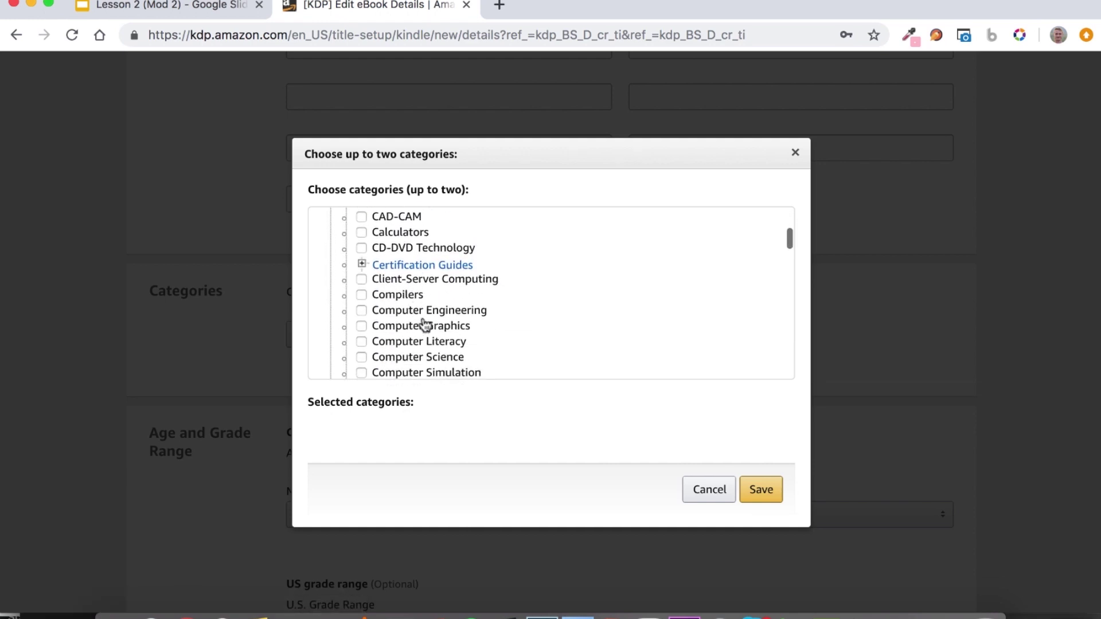
click(428, 314)
click(423, 357)
key(Return)
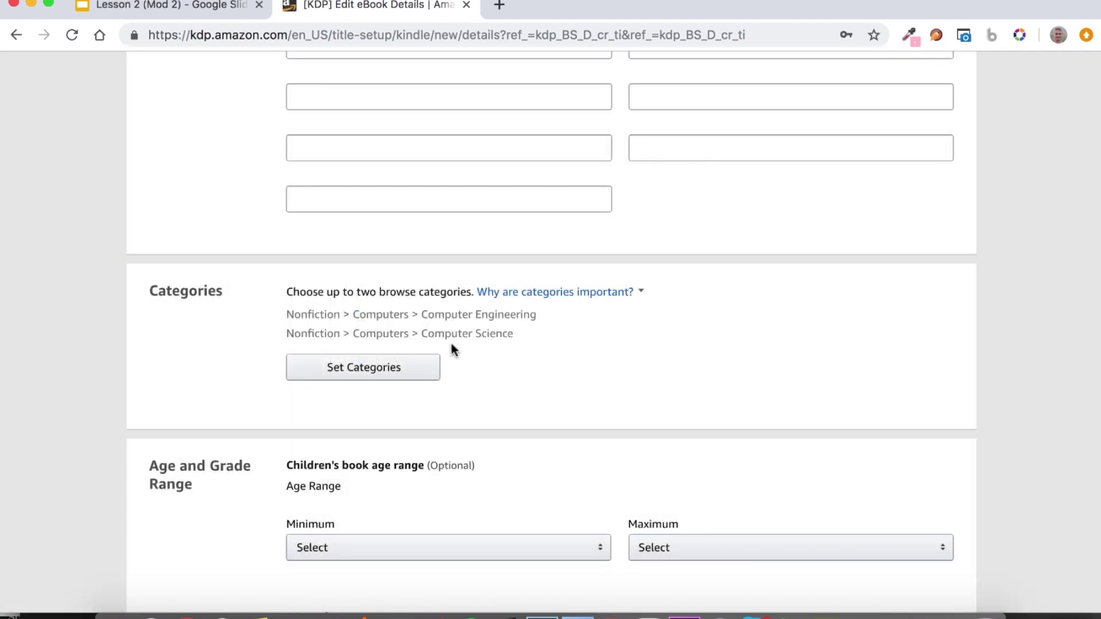
Review the category chooser again, then close it without making changes.
click(436, 370)
scroll(388, 311, down, 15)
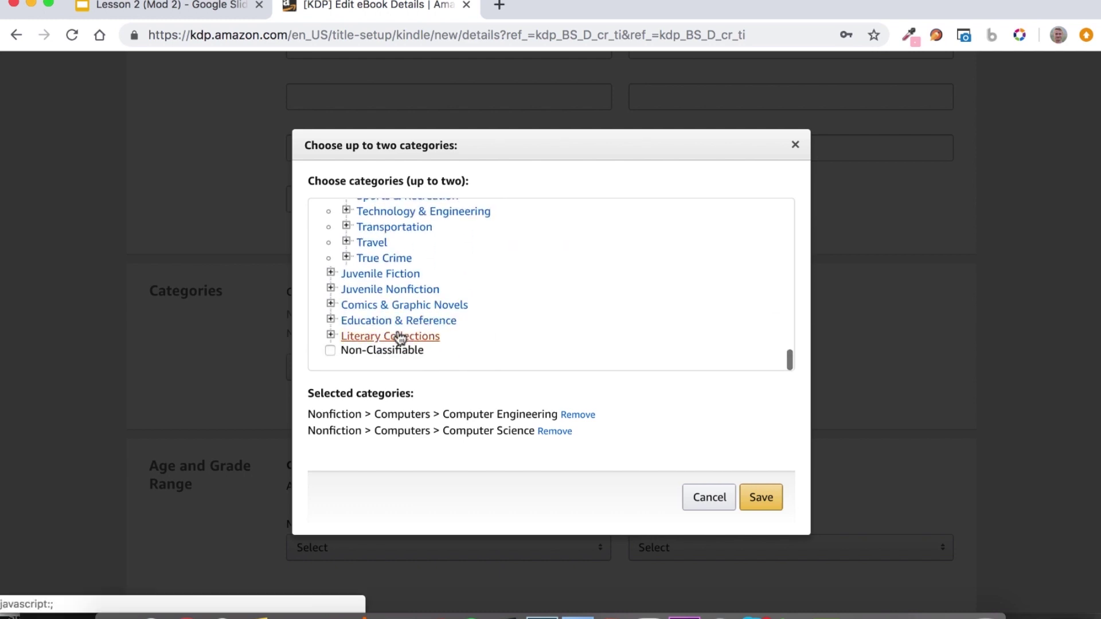
scroll(397, 337, up, 10)
scroll(397, 337, up, 10)
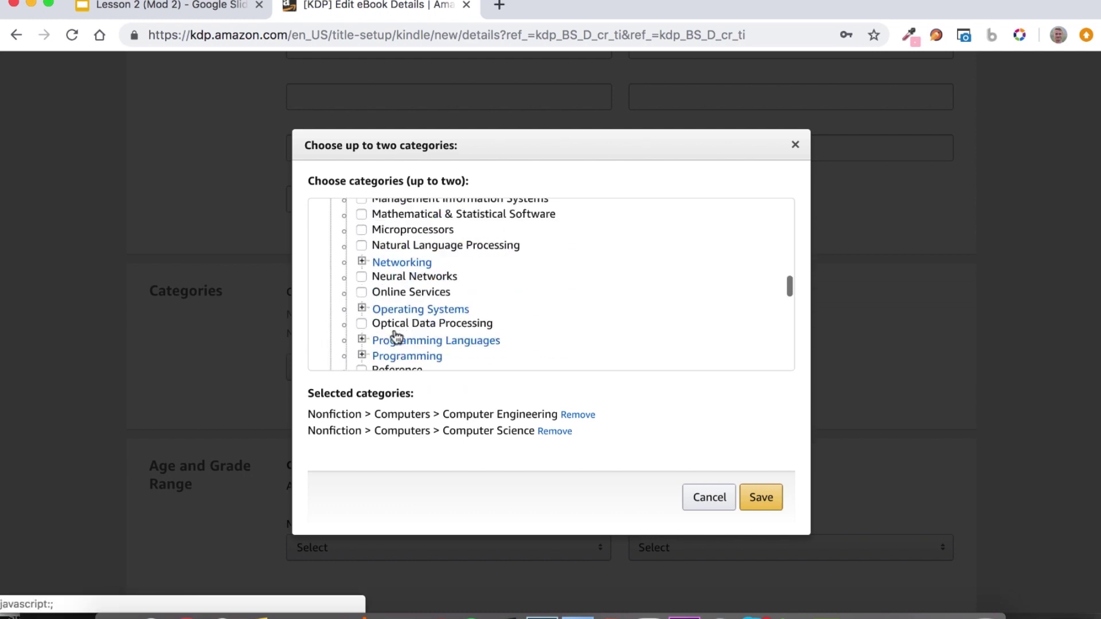
scroll(397, 337, up, 5)
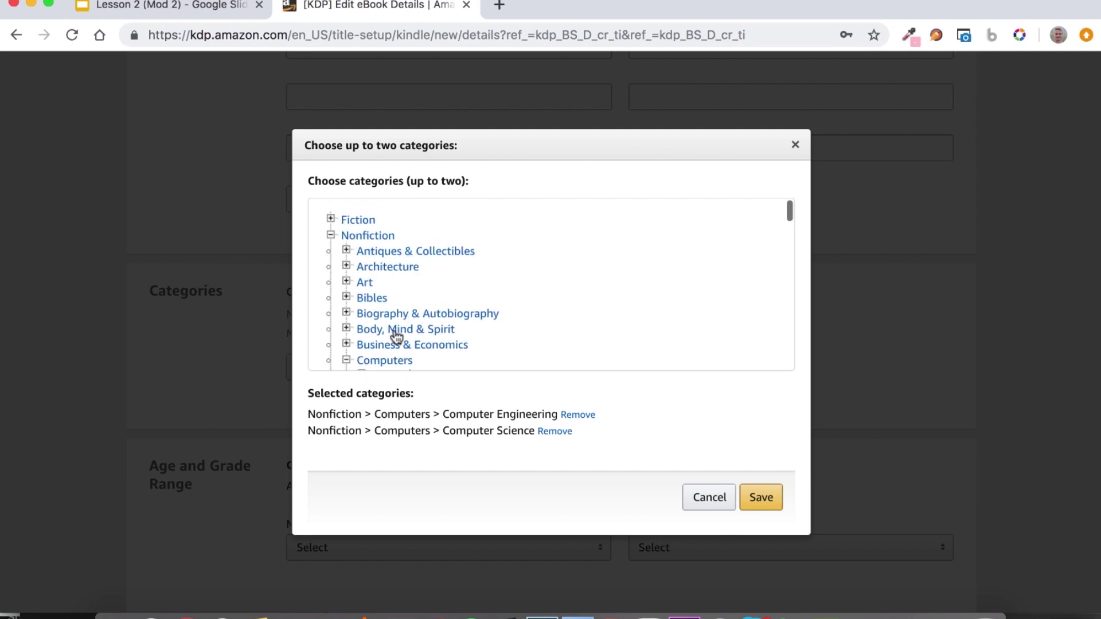
click(367, 282)
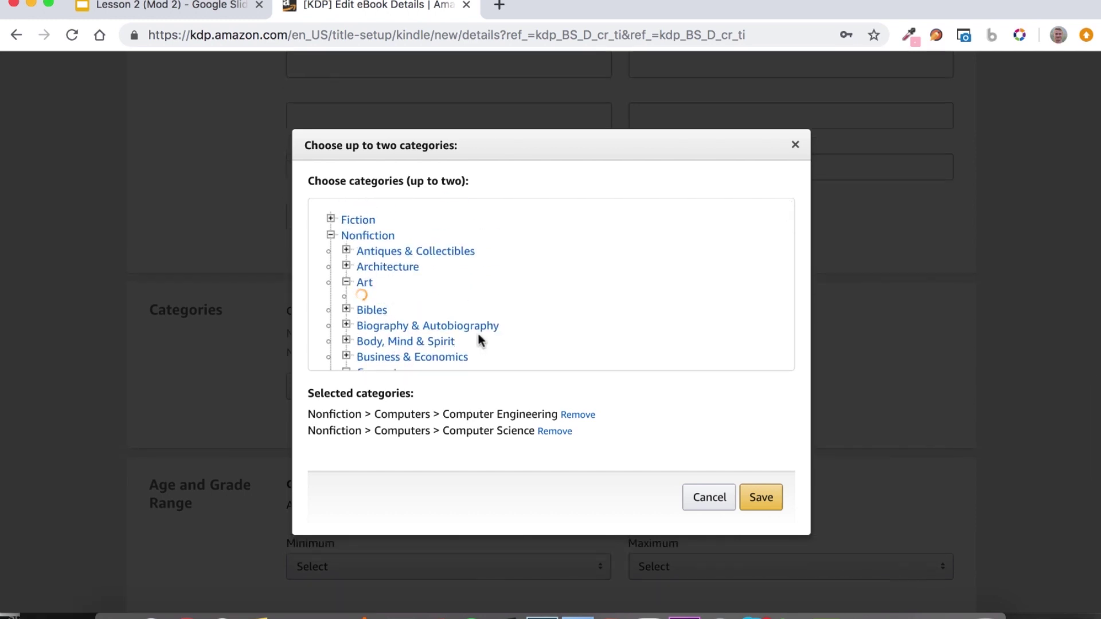
scroll(428, 309, down, 15)
scroll(428, 310, up, 6)
scroll(429, 310, up, 8)
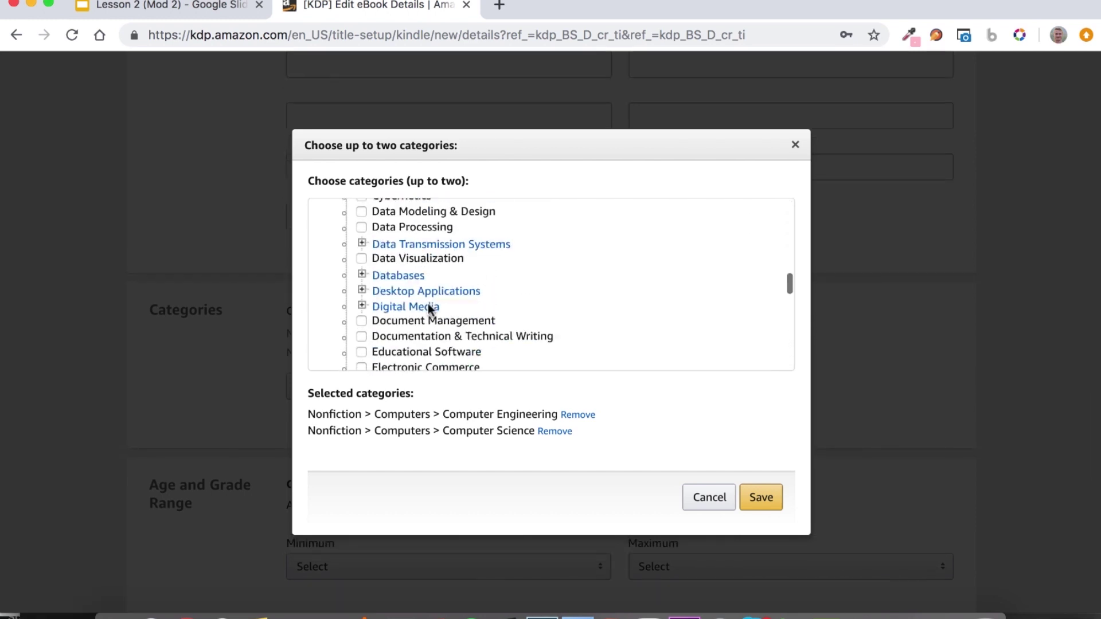
scroll(431, 312, up, 10)
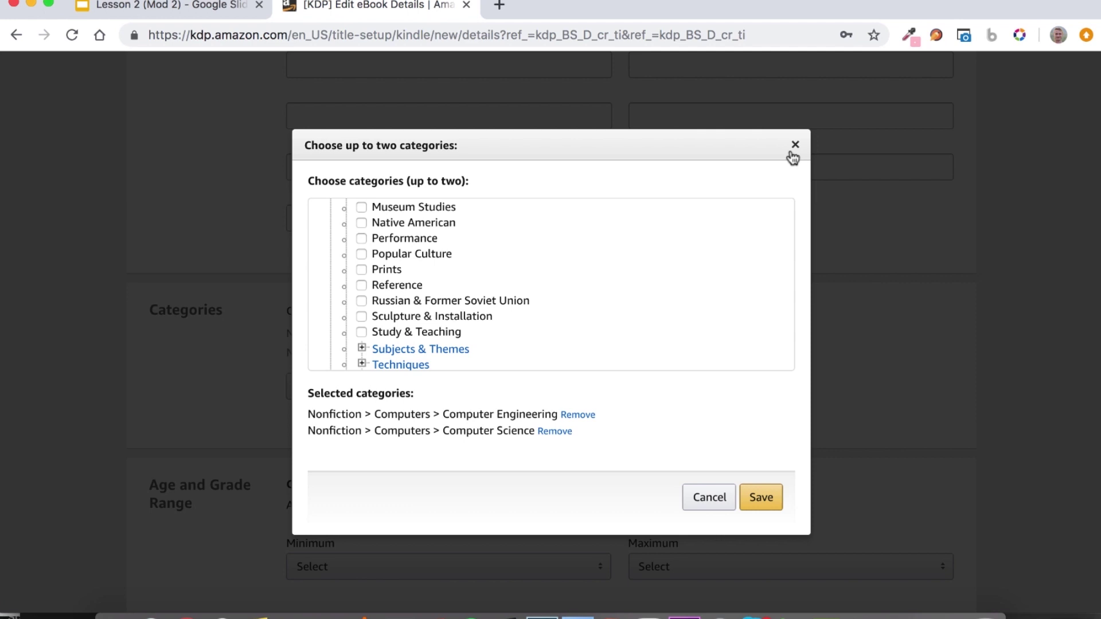
click(794, 147)
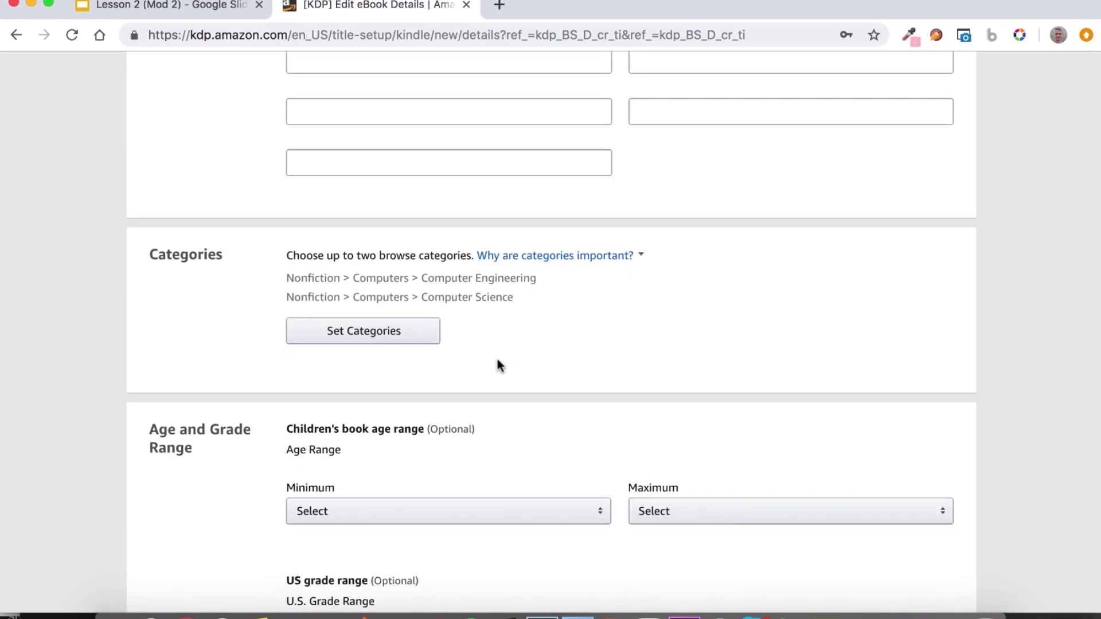
Save the completed eBook Details page from the bottom of the form with Save and Continue.
scroll(497, 365, down, 5)
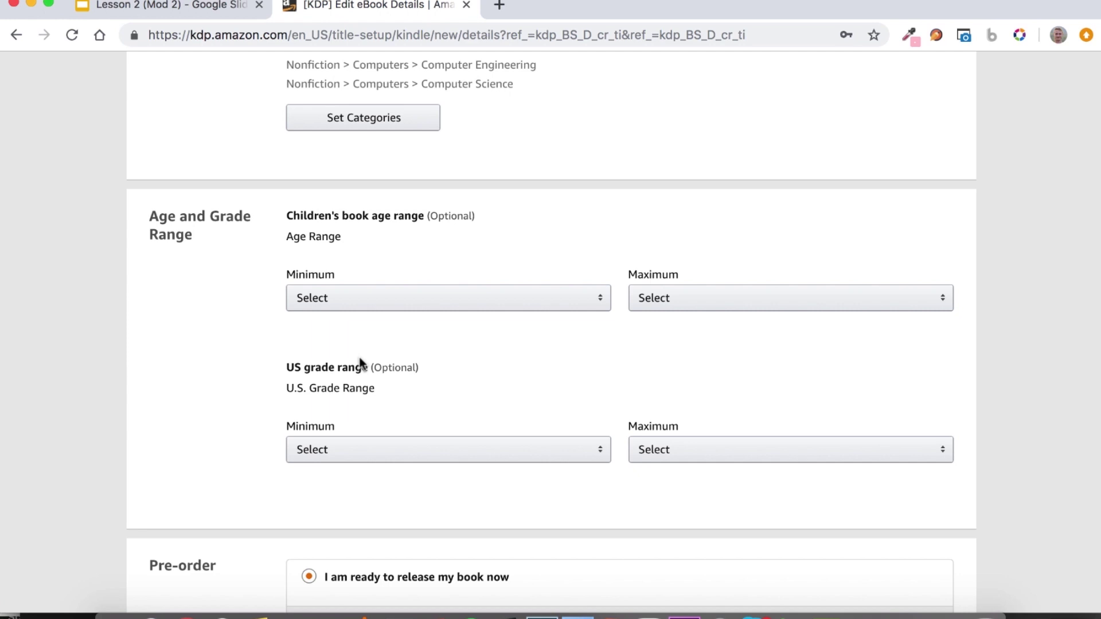
scroll(362, 365, down, 1)
scroll(270, 306, down, 2)
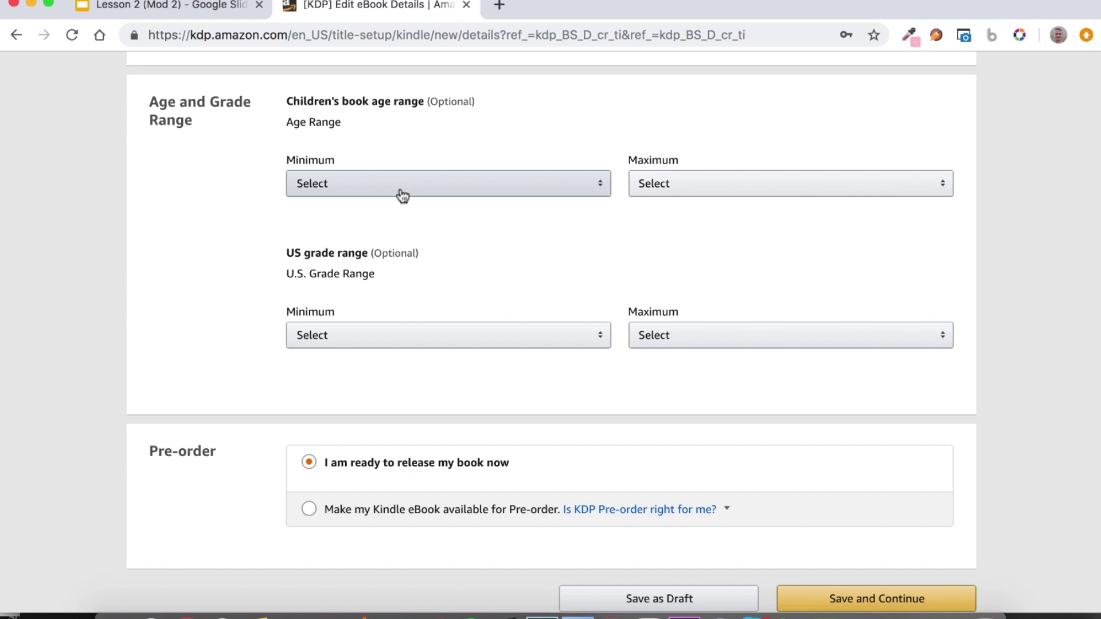
scroll(447, 275, down, 3)
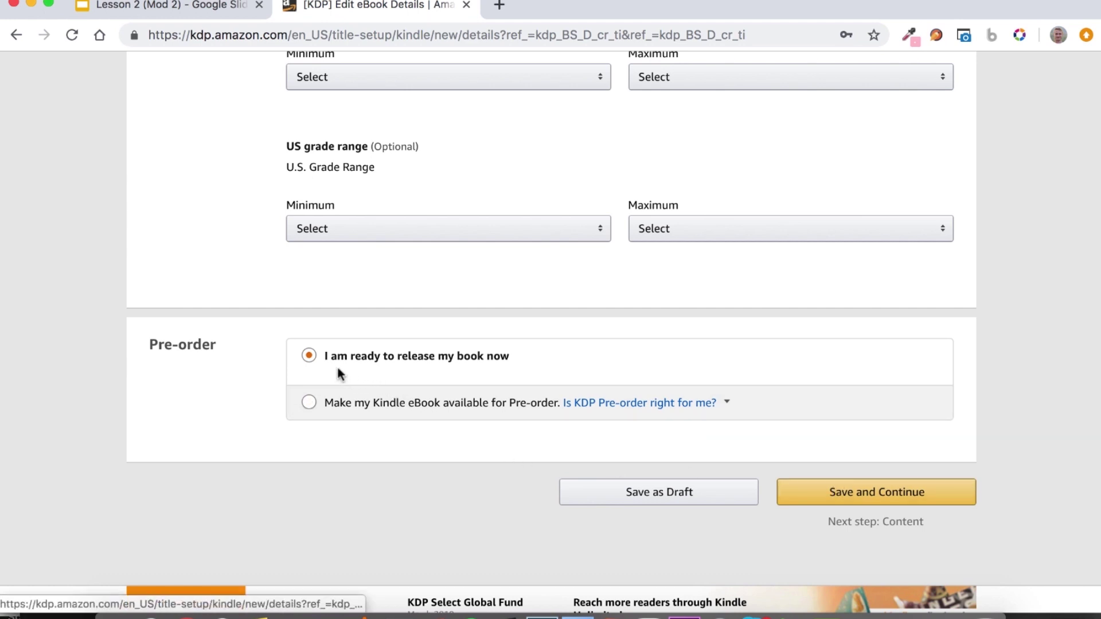
click(833, 494)
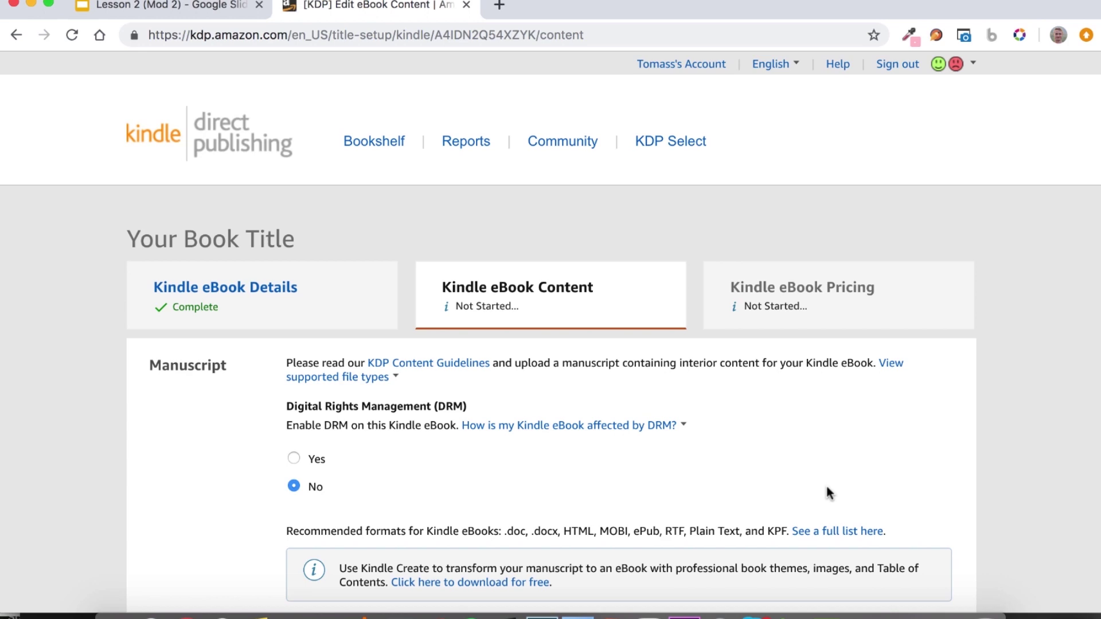
scroll(827, 488, down, 3)
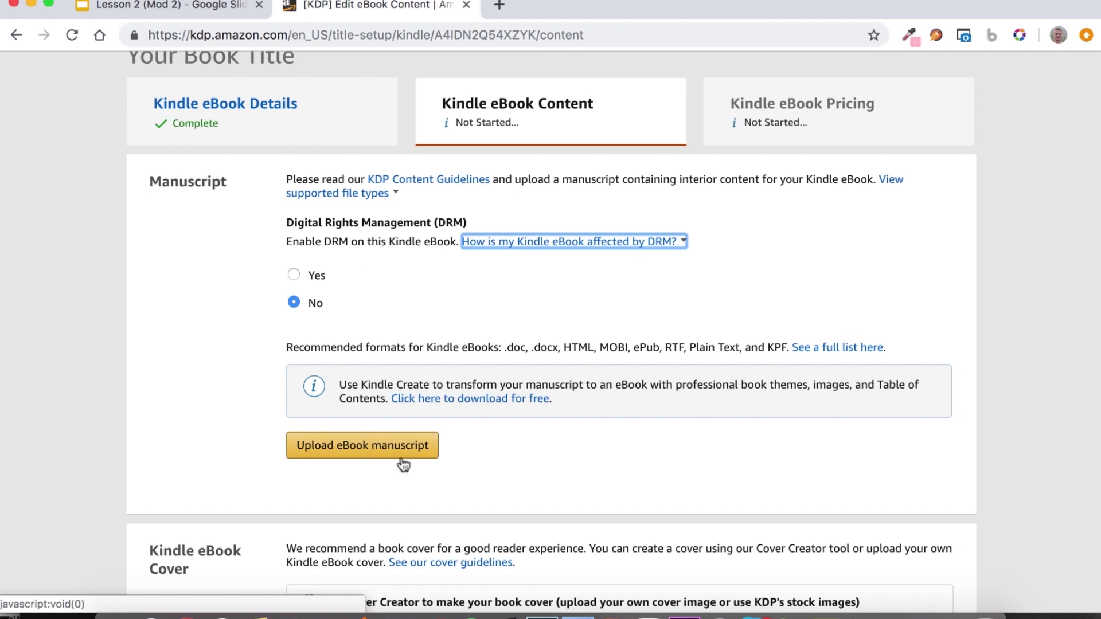
scroll(410, 462, down, 1)
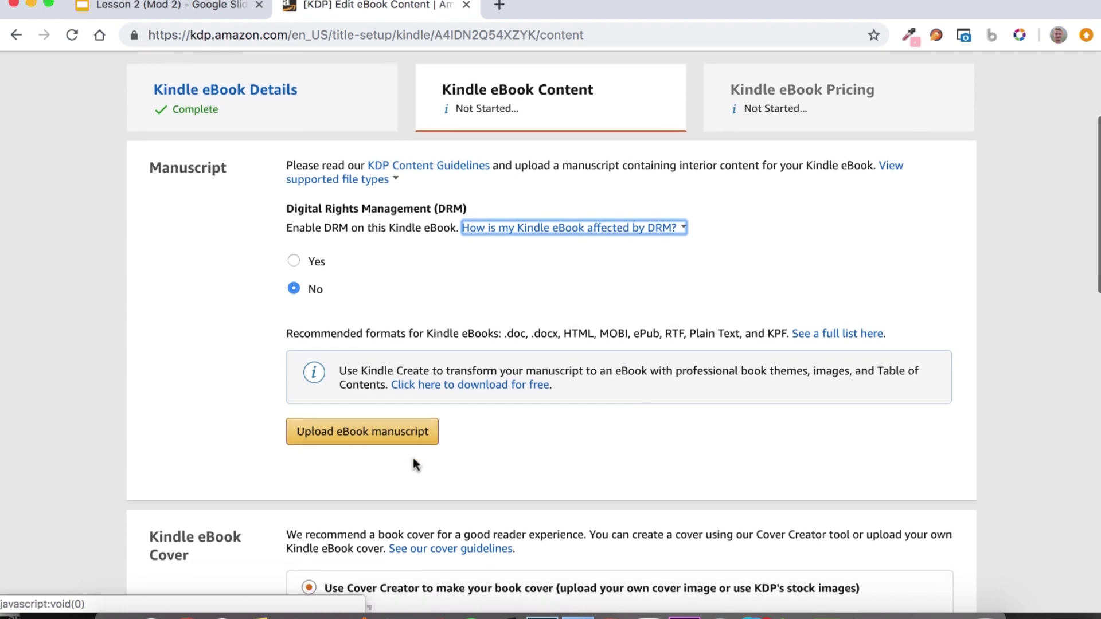
scroll(415, 459, up, 2)
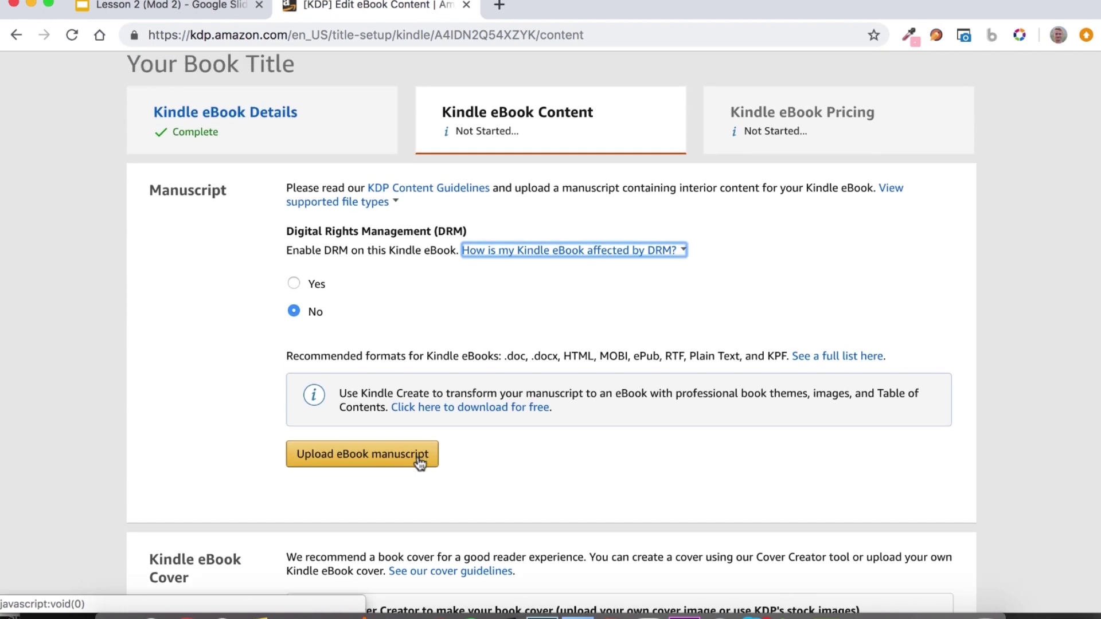
drag(505, 357, 560, 357)
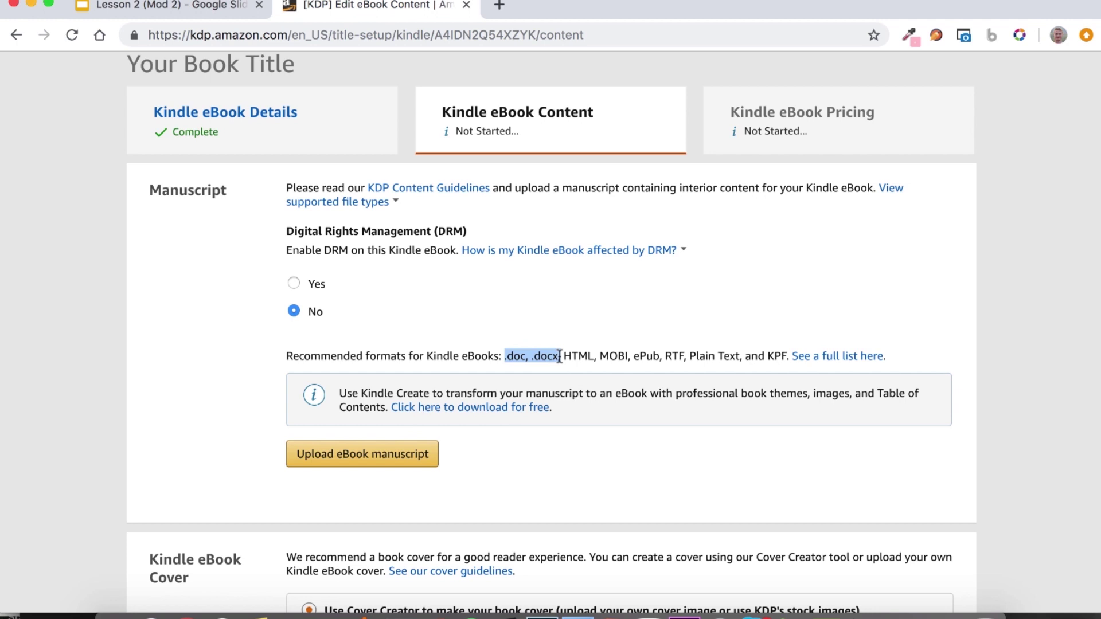
click(563, 357)
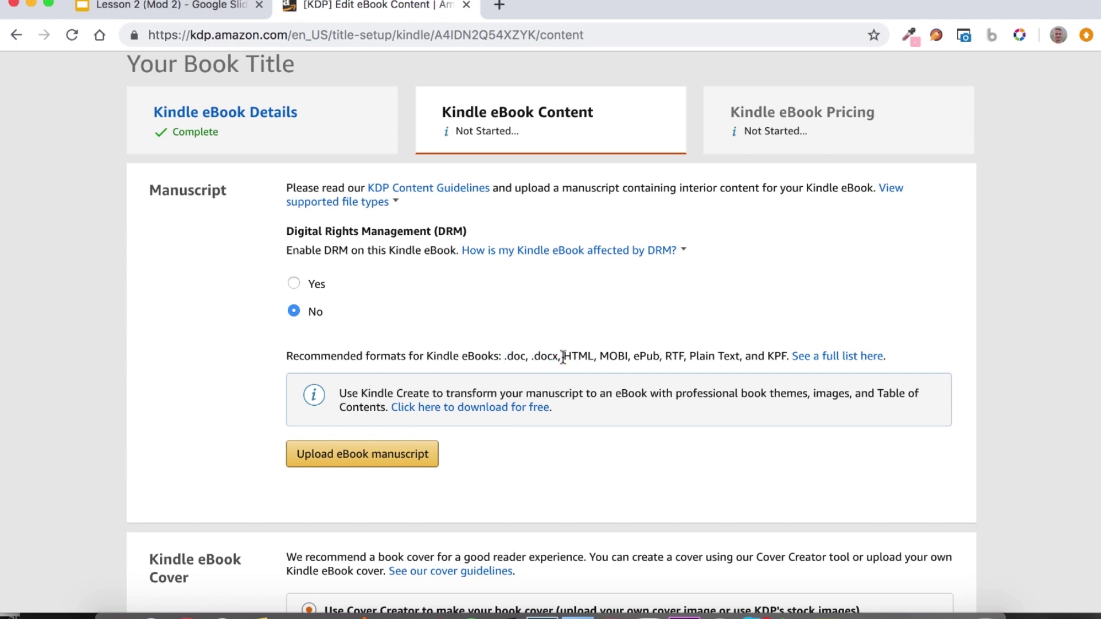
drag(563, 357, 659, 357)
click(636, 357)
drag(767, 357, 787, 357)
Upload the .docx file as the eBook manuscript.
click(352, 461)
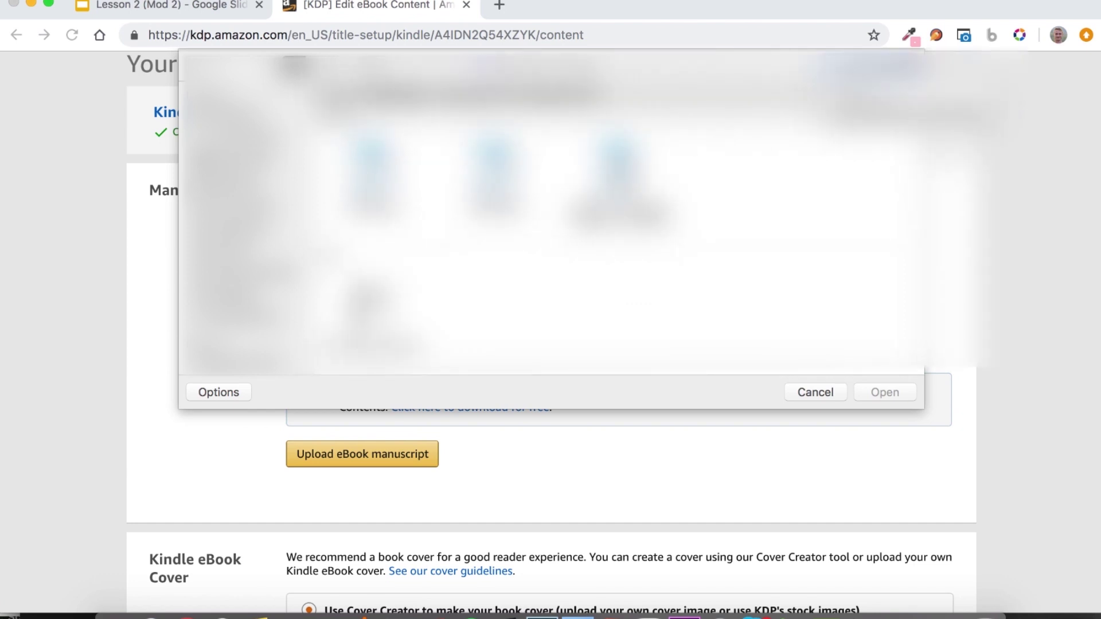
double_click(618, 153)
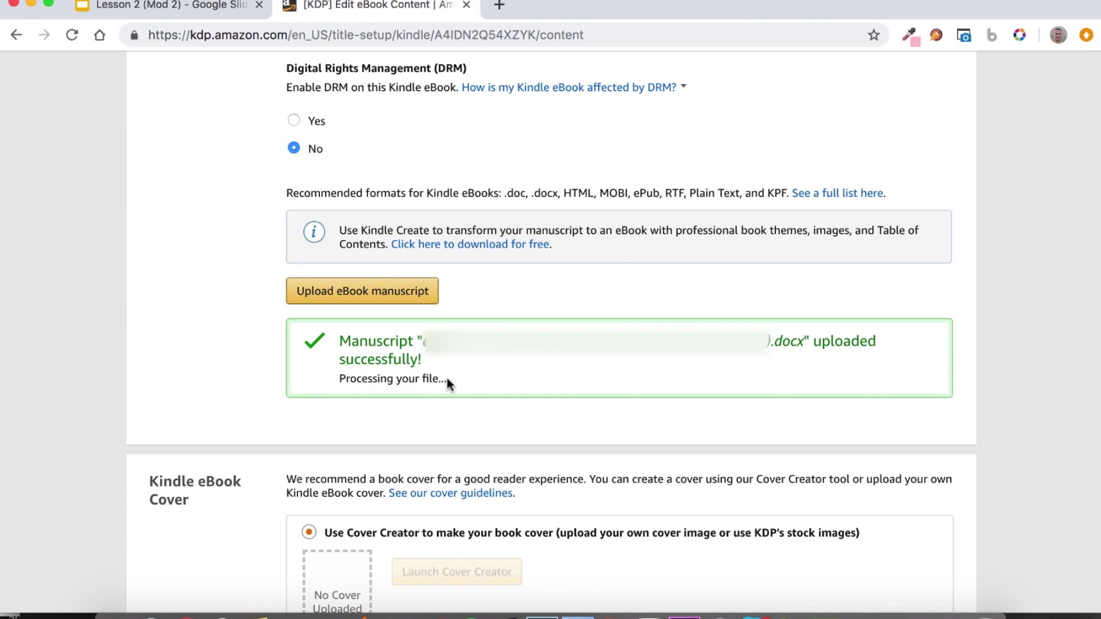
Choose 'Upload a cover you already have' and search the files for the 'cut the' cover image.
scroll(447, 377, down, 5)
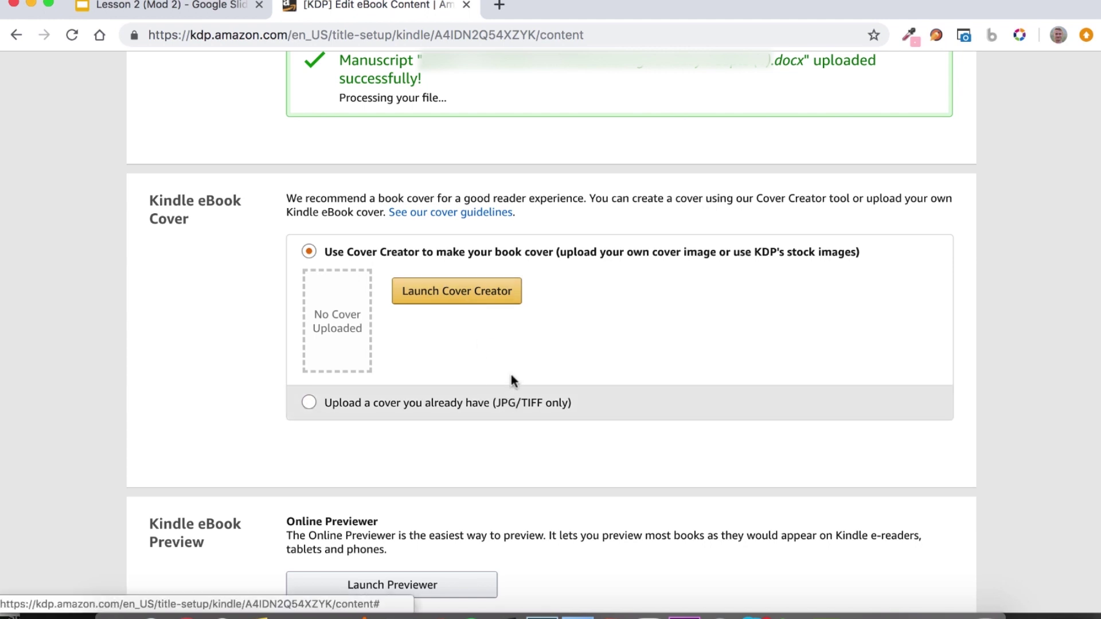
click(540, 405)
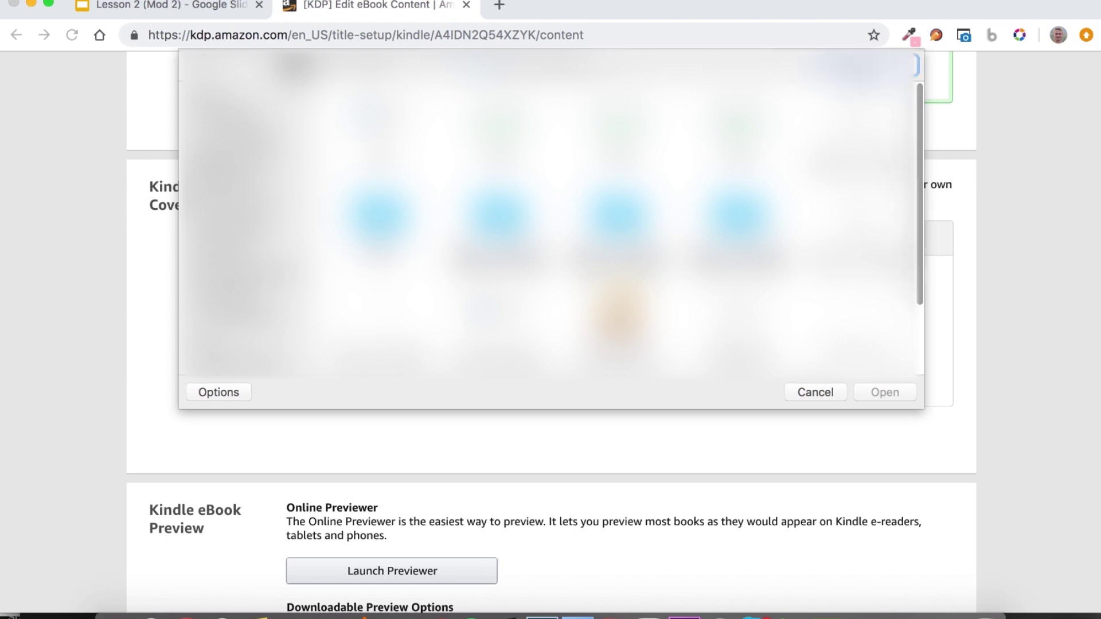
click(872, 65)
text(cut)
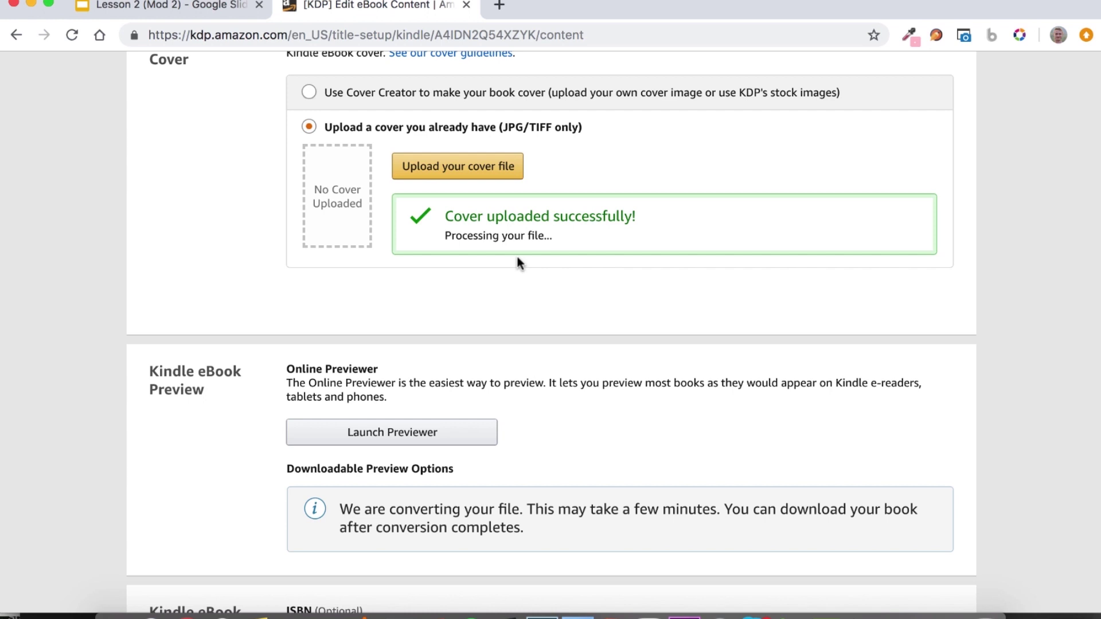
scroll(517, 261, down, 5)
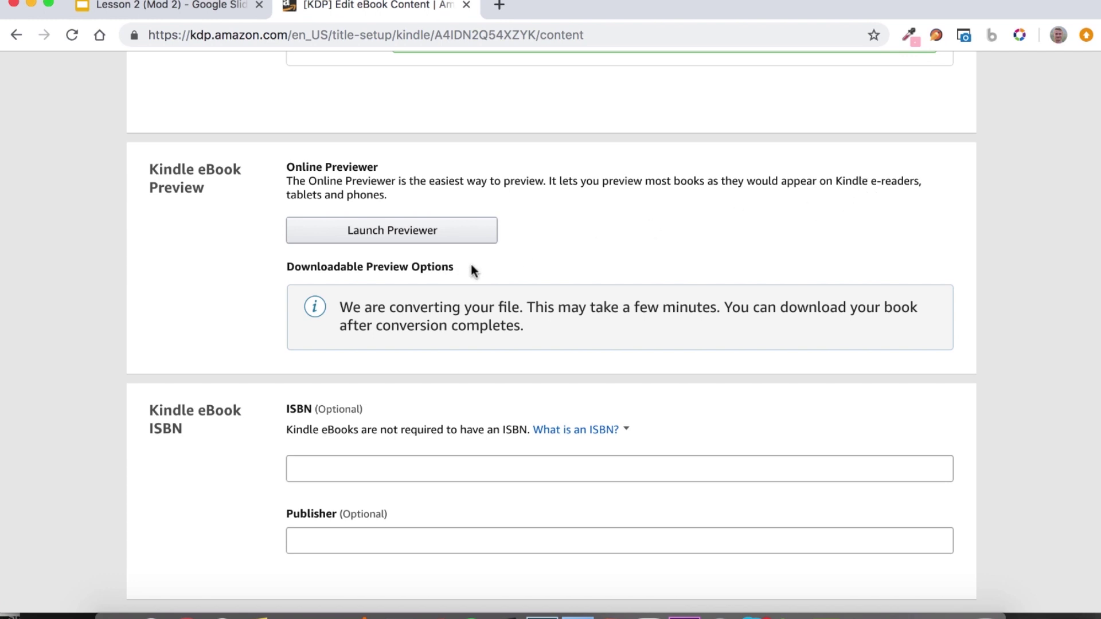
Scroll past the Preview and ISBN sections and save the eBook Content with Save and Continue.
scroll(425, 333, down, 3)
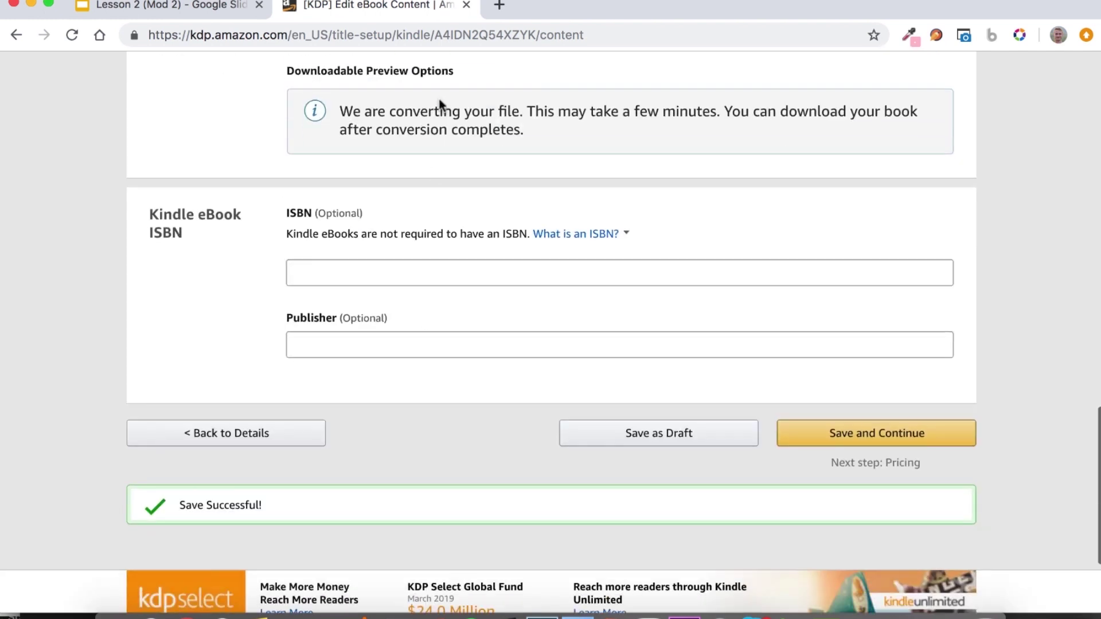
scroll(397, 166, up, 2)
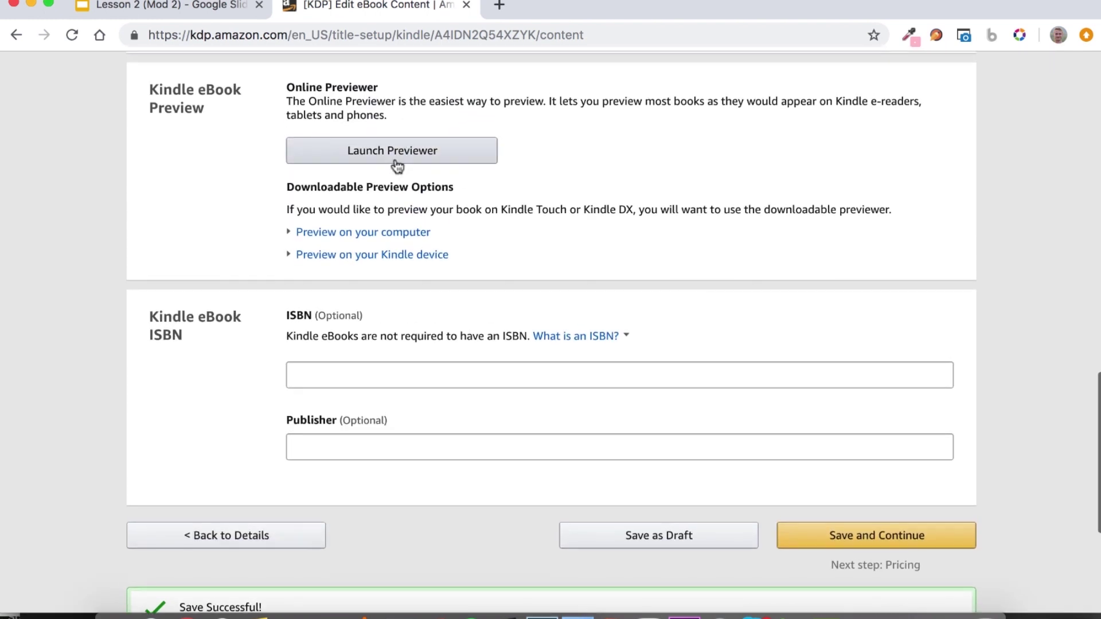
scroll(397, 167, up, 1)
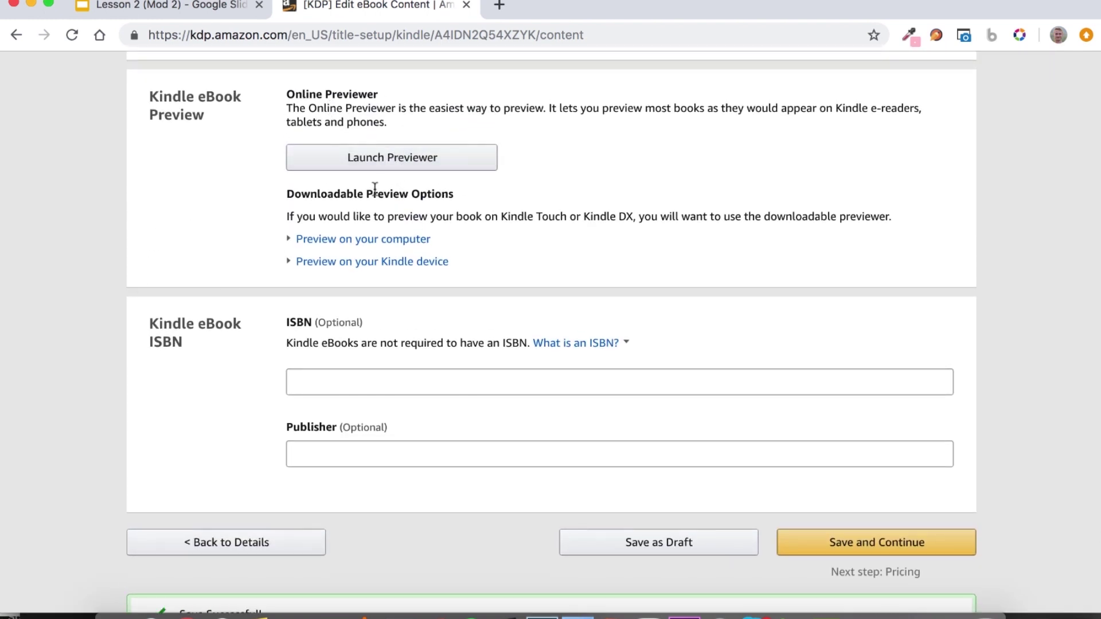
scroll(275, 230, down, 1)
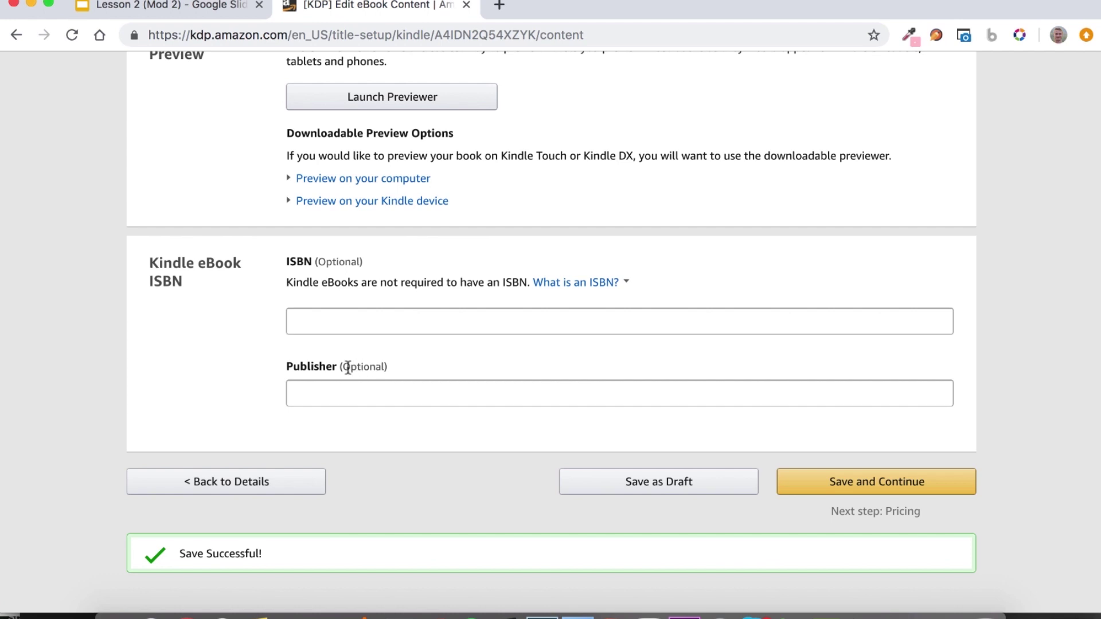
click(929, 492)
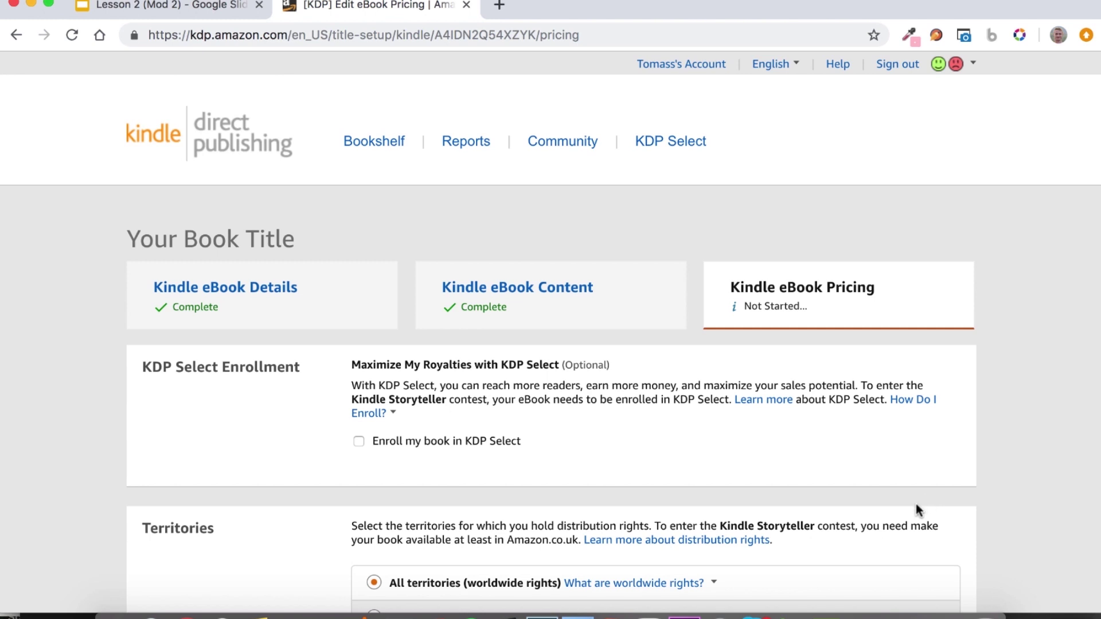
Tick 'Enroll my book in KDP Select' and scroll down to the Territories section.
scroll(915, 502, down, 4)
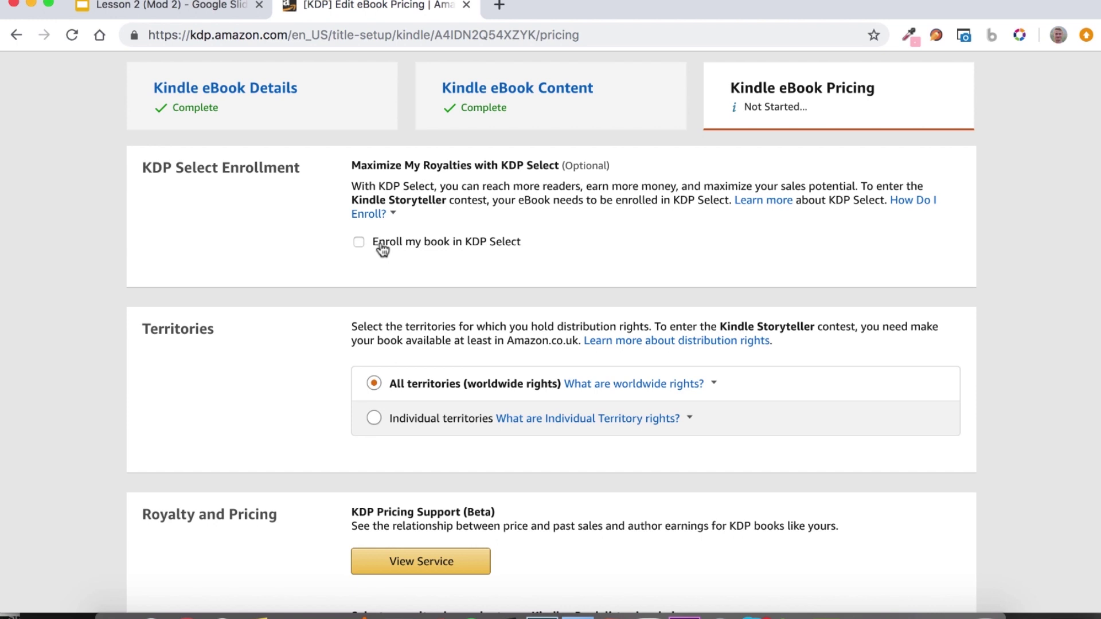
click(381, 247)
scroll(144, 178, down, 3)
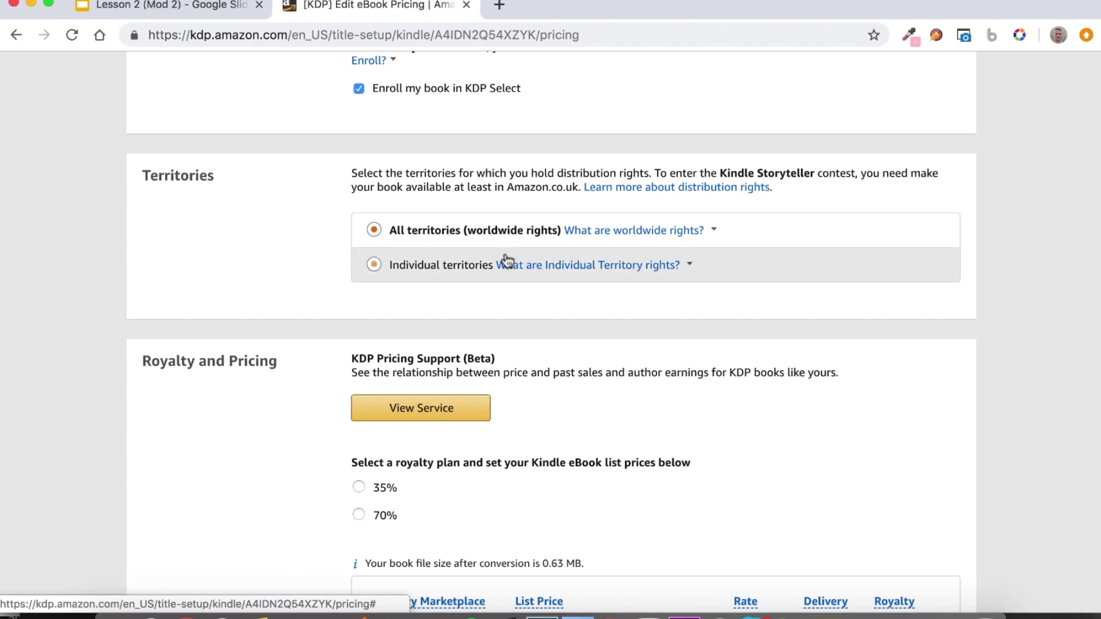
Compare the 35% and 70% royalty plans and the $2.99-$9.99 price range, settling on 70%.
scroll(560, 252, down, 5)
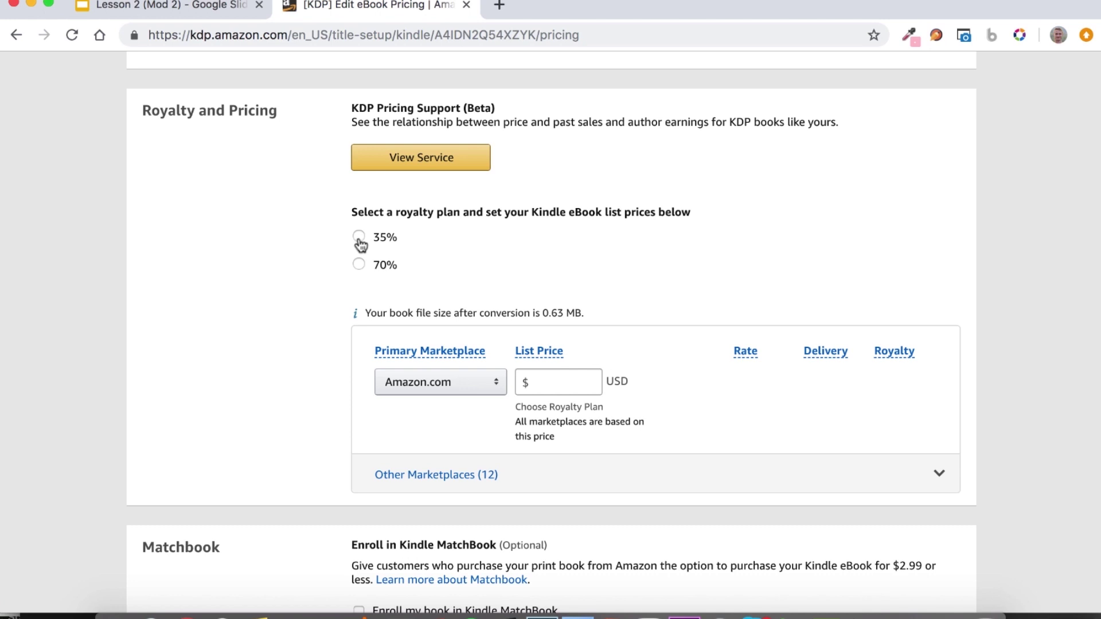
click(360, 266)
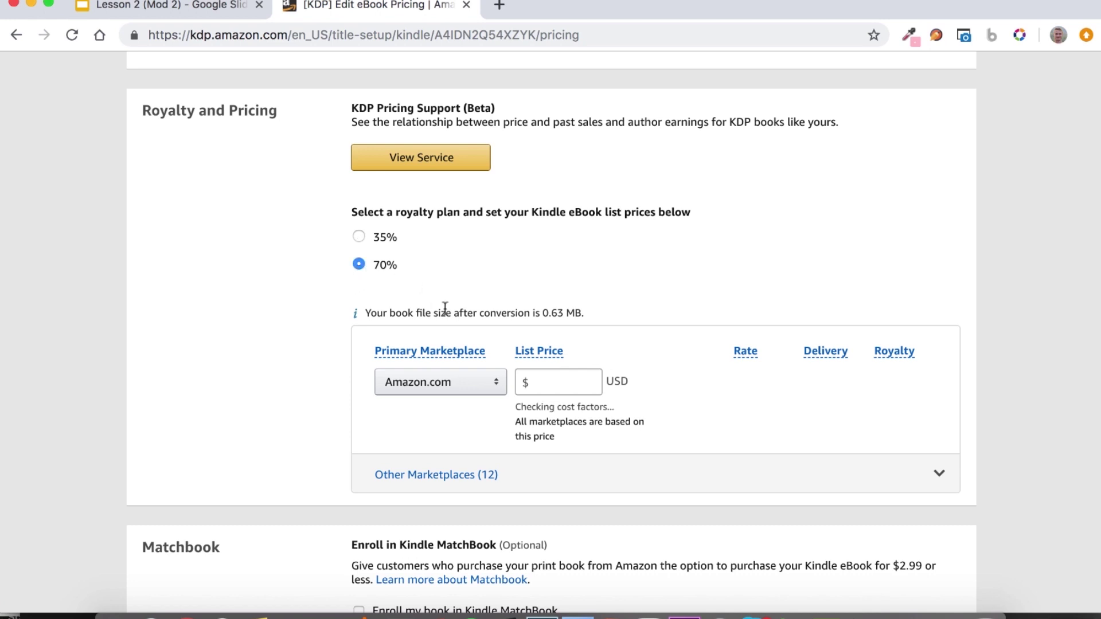
scroll(447, 344, down, 2)
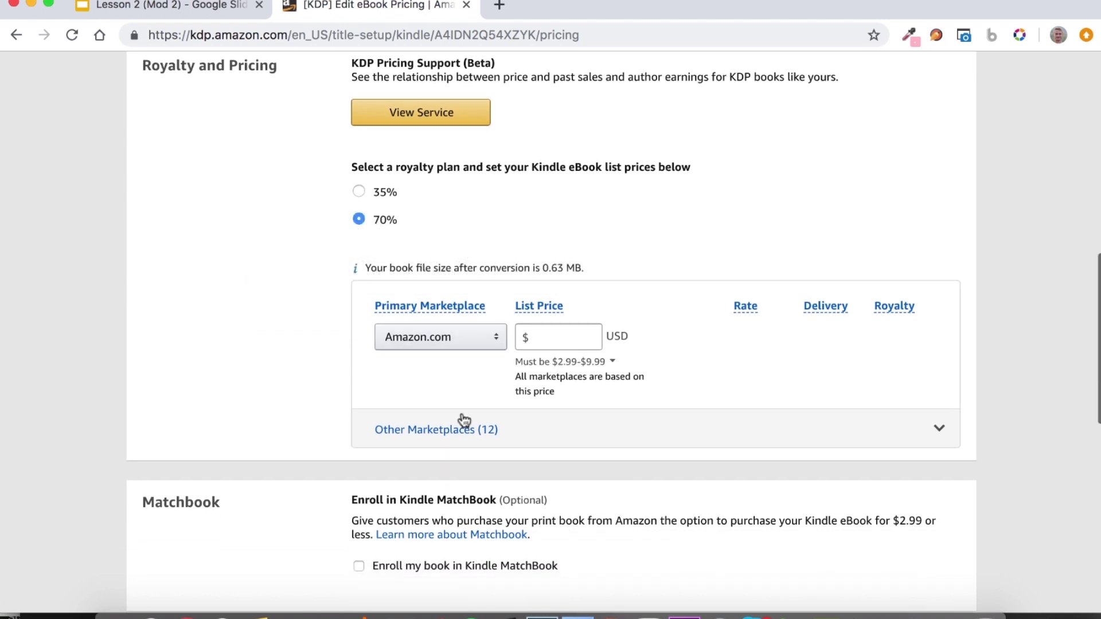
click(467, 423)
click(555, 363)
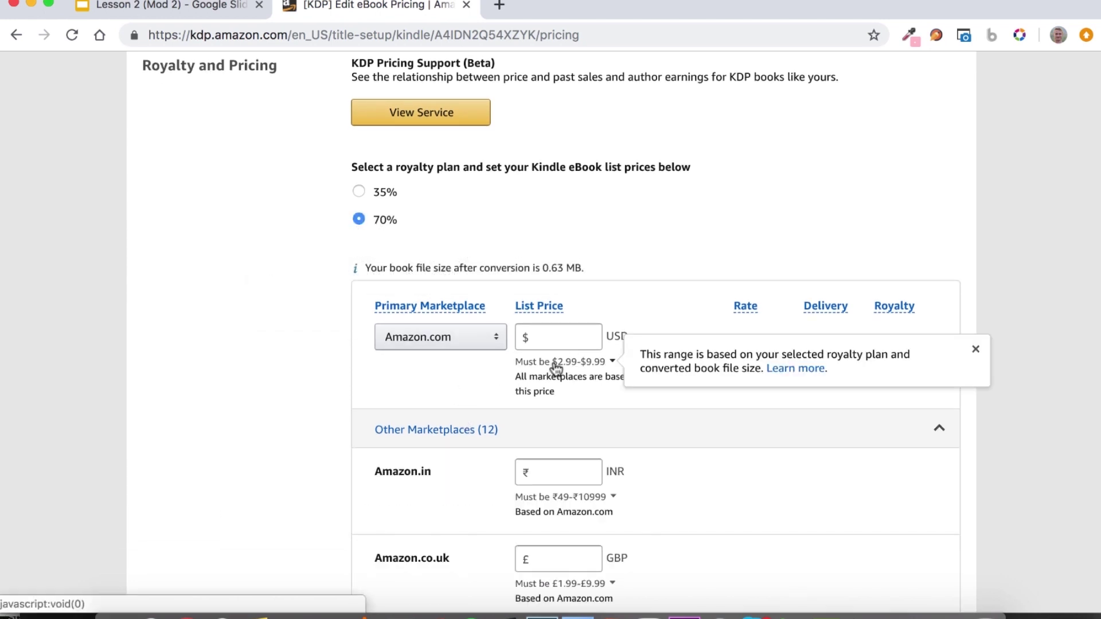
scroll(586, 370, up, 5)
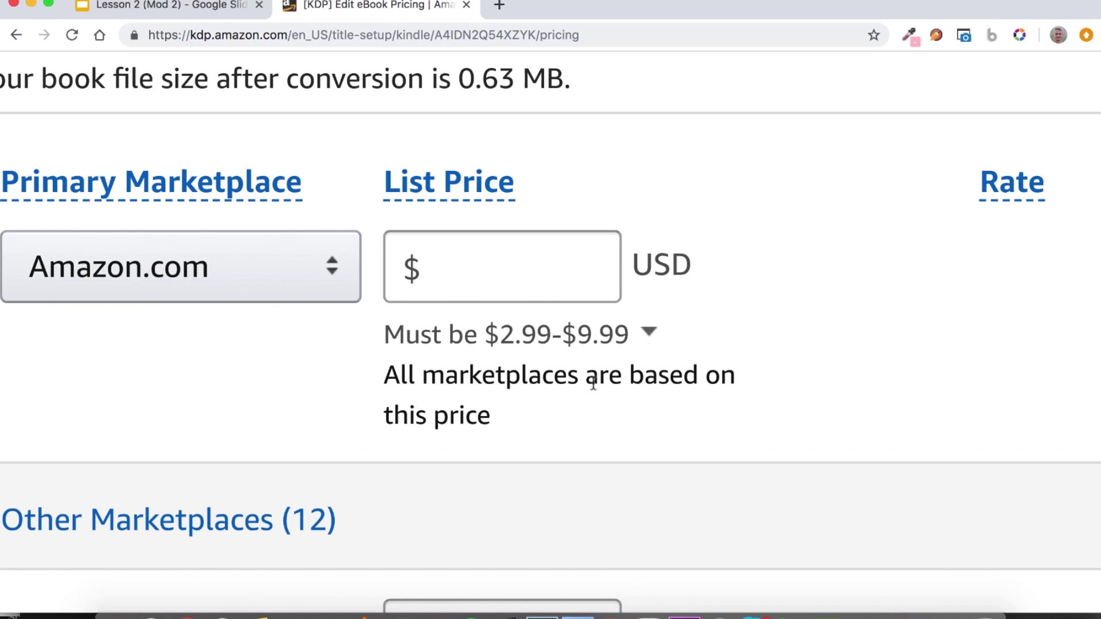
click(494, 337)
scroll(572, 331, down, 5)
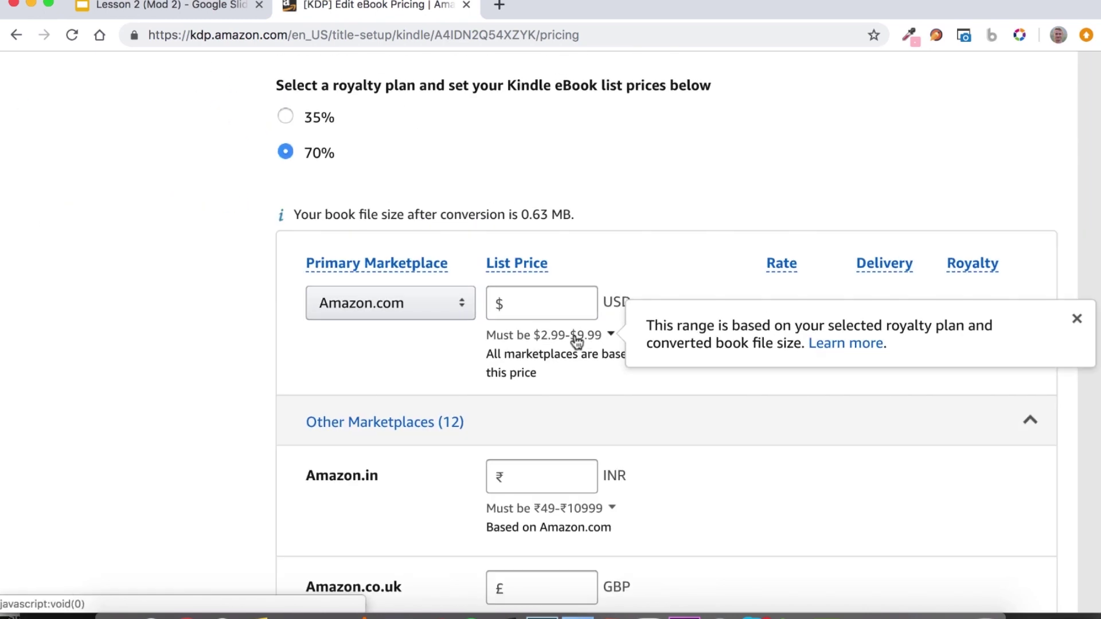
click(385, 192)
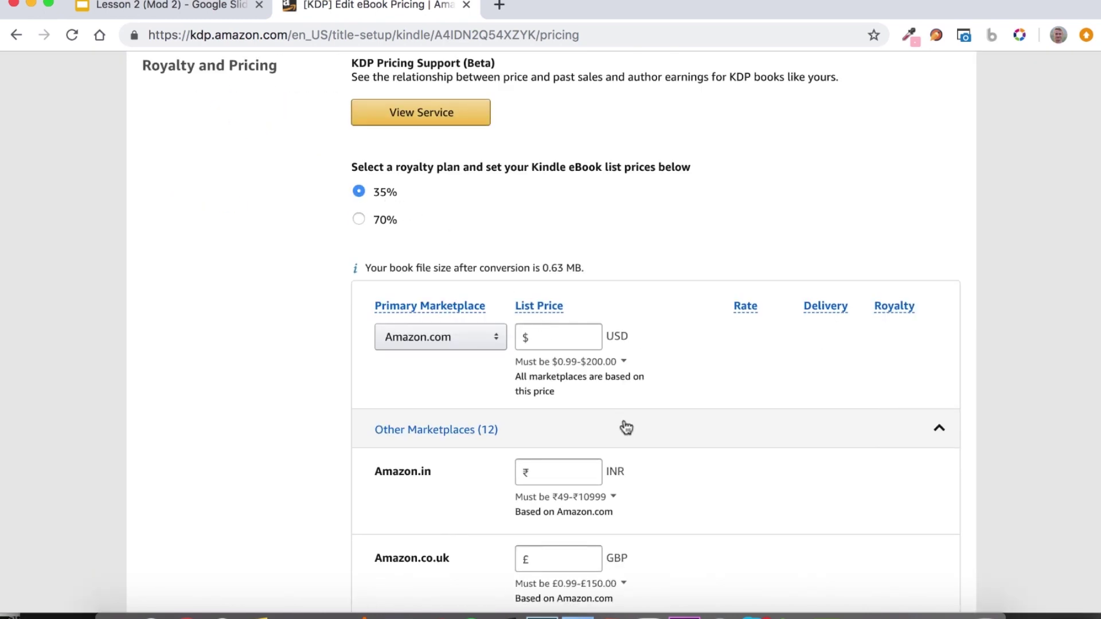
scroll(622, 422, up, 5)
scroll(568, 361, down, 1)
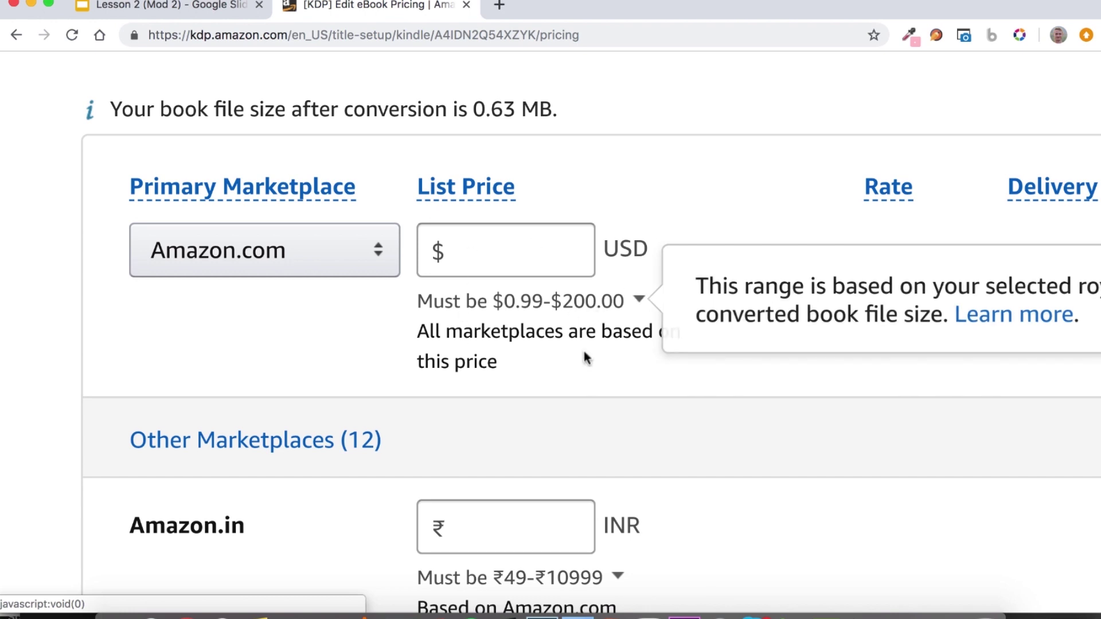
scroll(544, 351, down, 5)
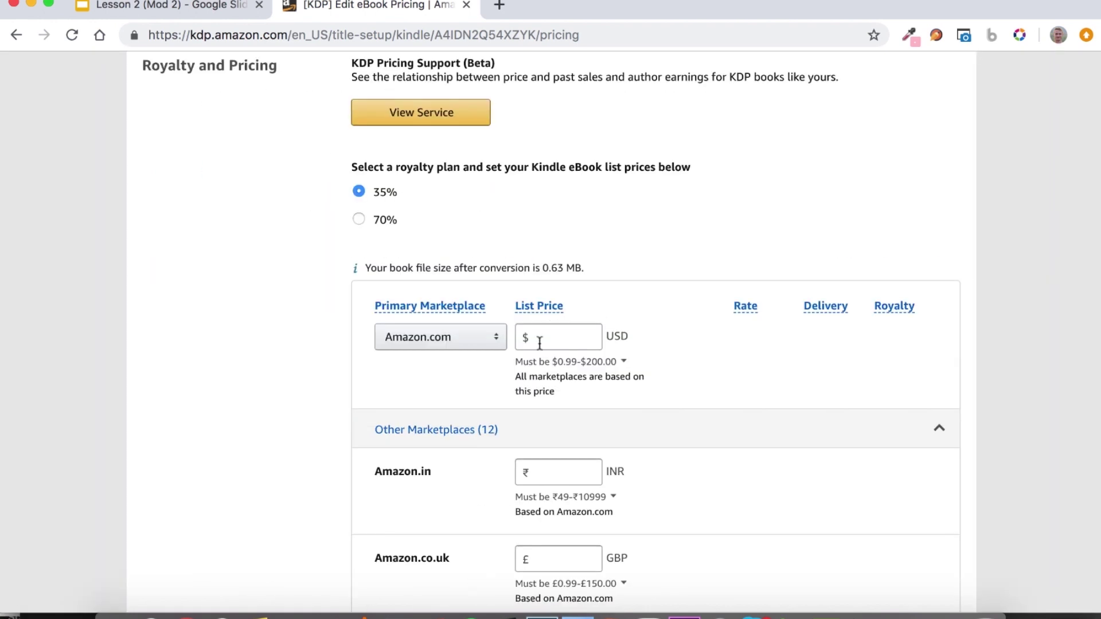
click(358, 219)
Set the Amazon.com list price to $2.99 and review the derived marketplace prices.
click(567, 334)
text(2)
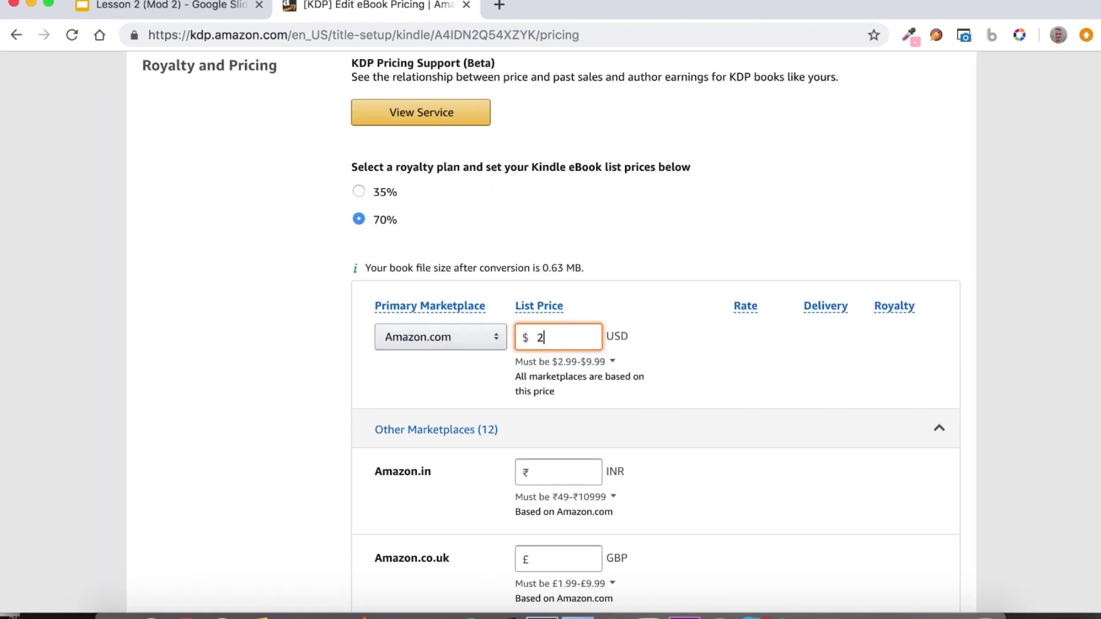
text(.99)
click(927, 226)
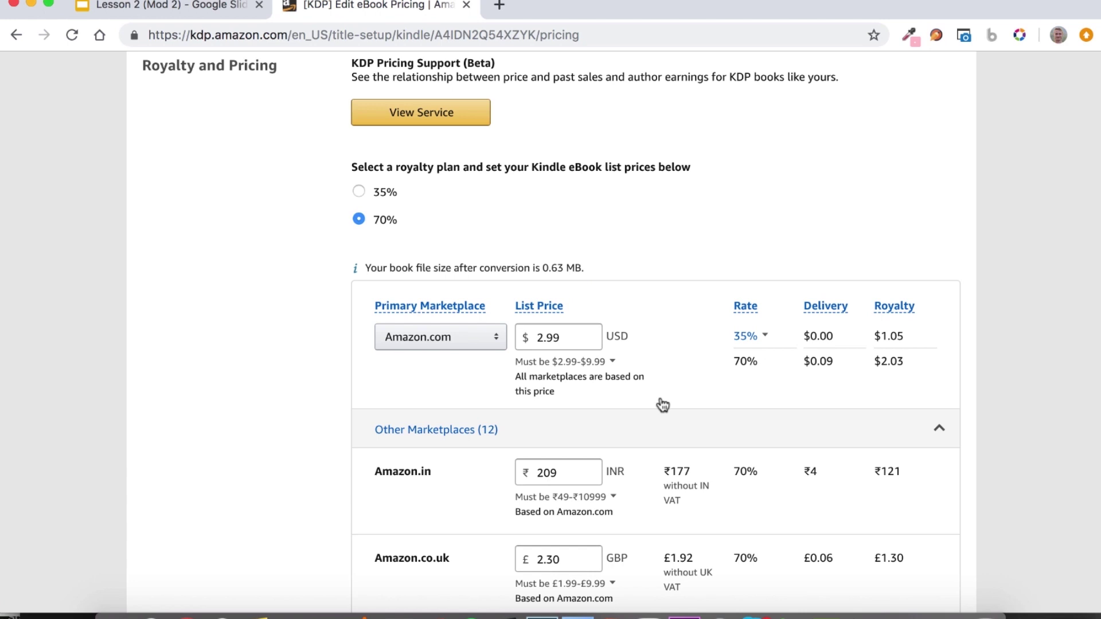
scroll(625, 354, down, 1)
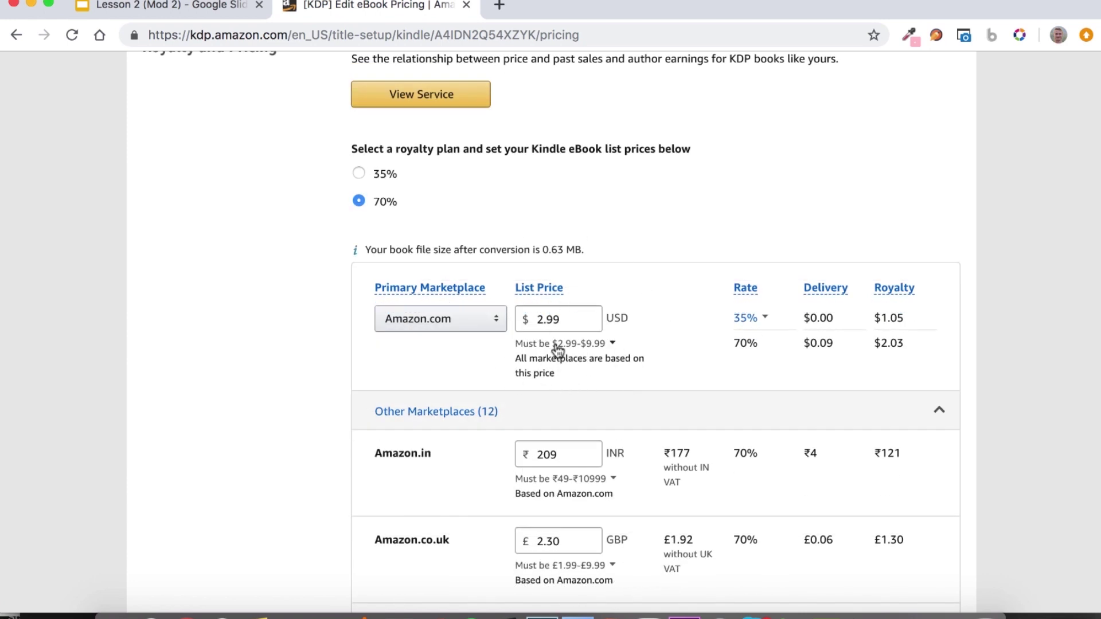
mouse_move(561, 344)
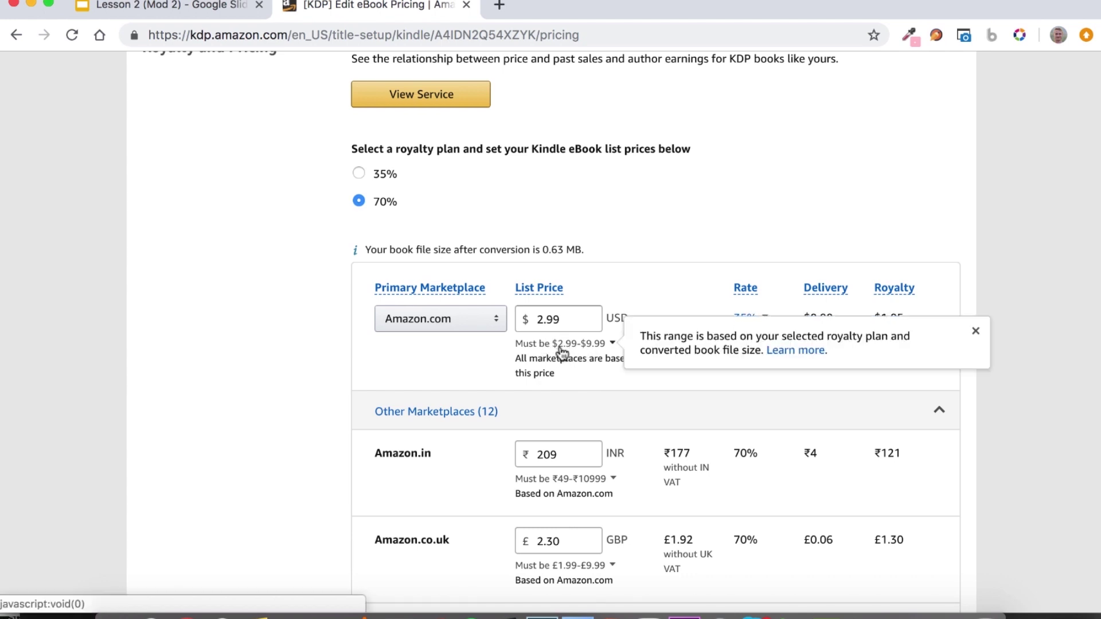
scroll(562, 351, down, 5)
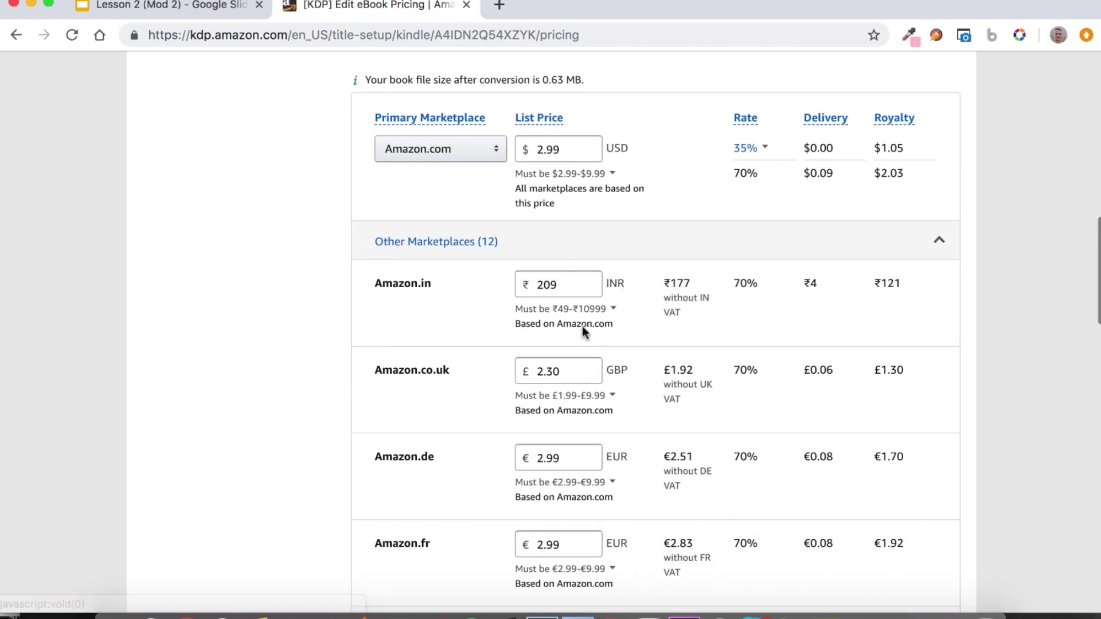
Round the Amazon.co.uk price to £2.99 and the Amazon.in price to ₹299.
scroll(580, 333, down, 1)
click(580, 359)
key(BackSpace)
key(BackSpace)
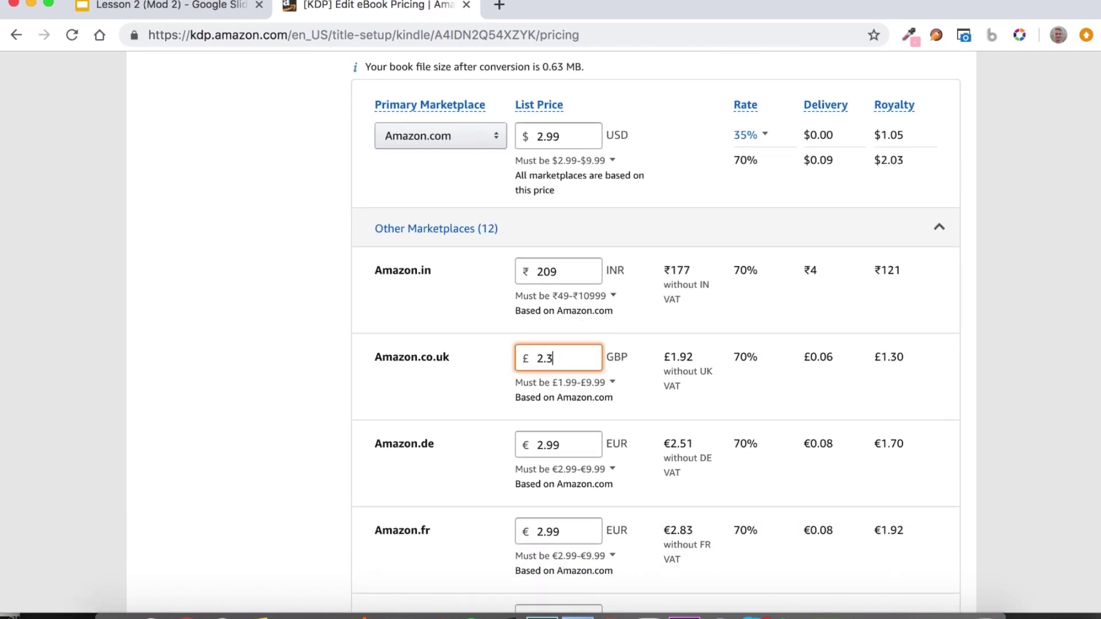
text(99)
click(555, 264)
key(BackSpace)
key(BackSpace)
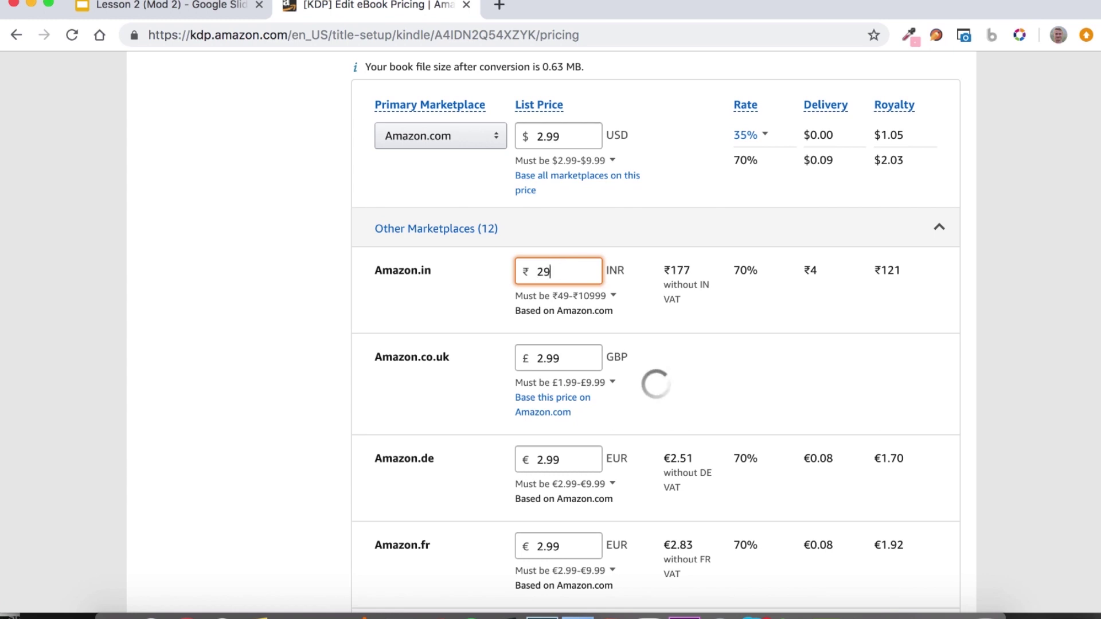
text(99)
Set the Amazon.com.br price to R$11.99 and the Amazon.ca price to $3.99.
scroll(590, 476, down, 5)
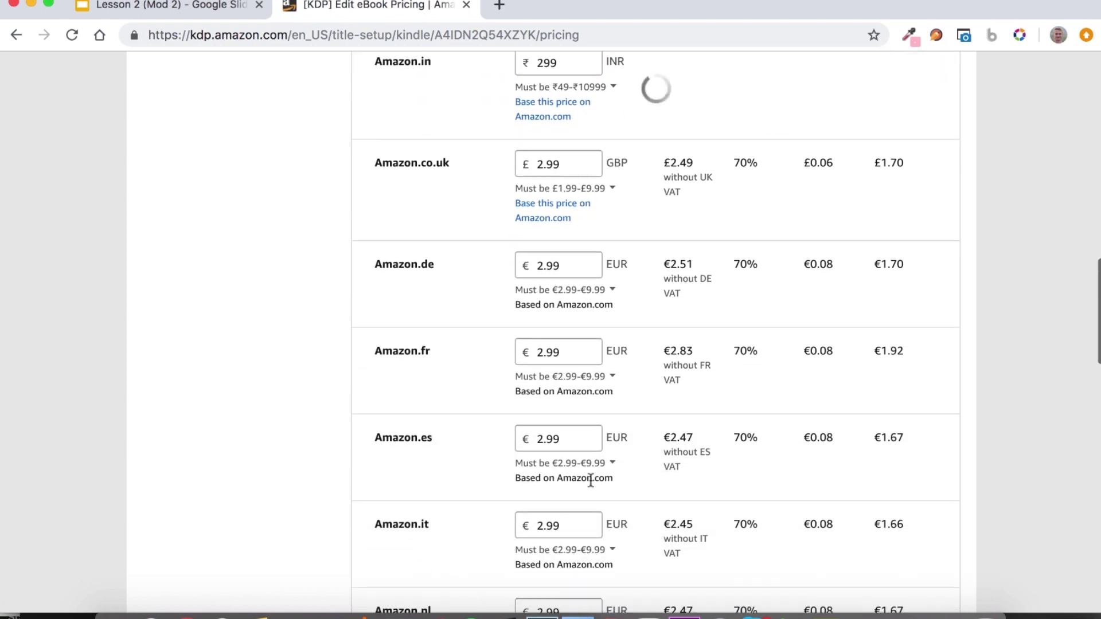
scroll(591, 481, down, 6)
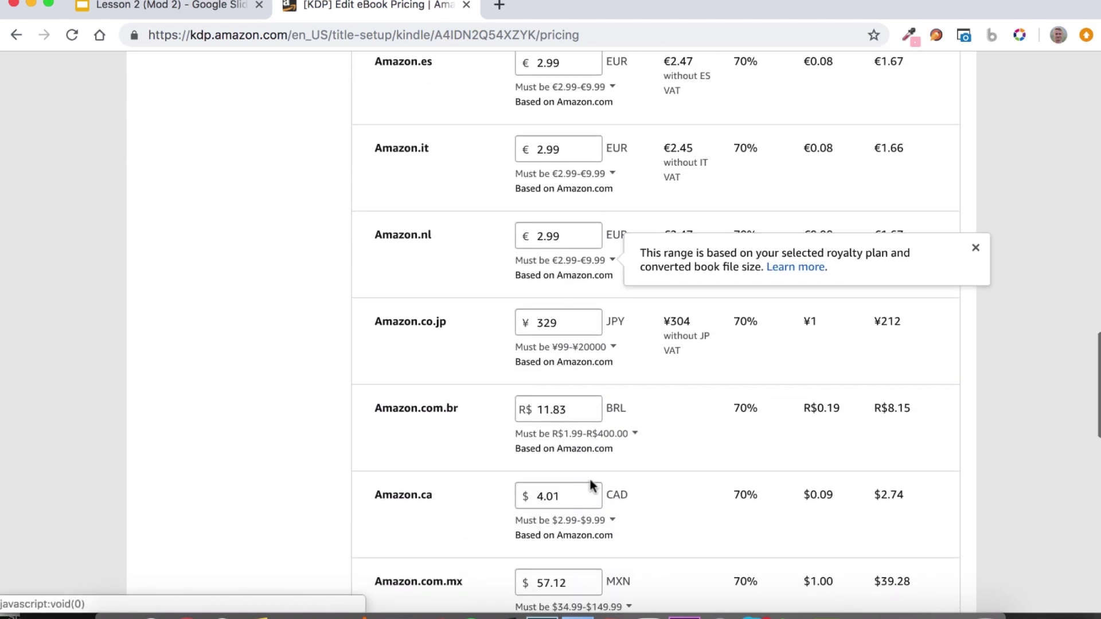
scroll(592, 486, up, 10)
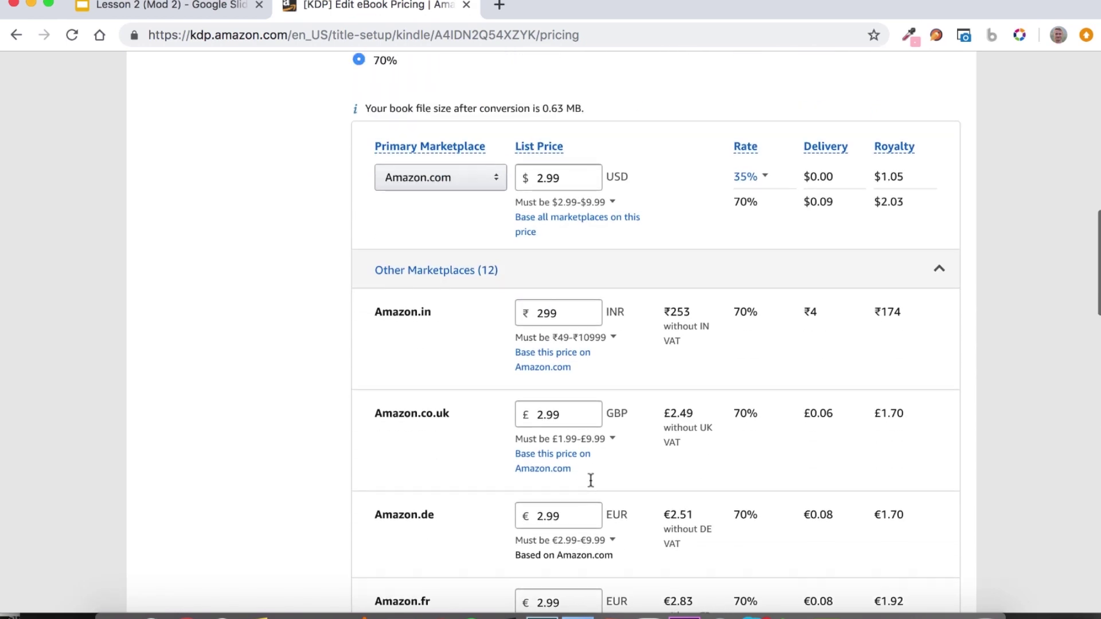
scroll(509, 141, down, 10)
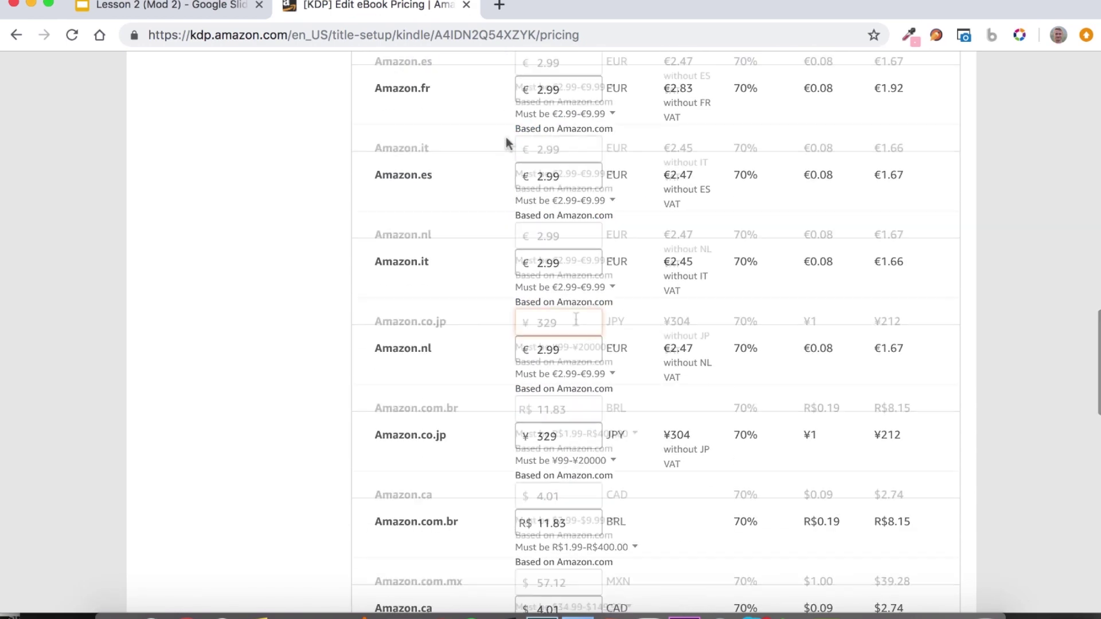
click(579, 400)
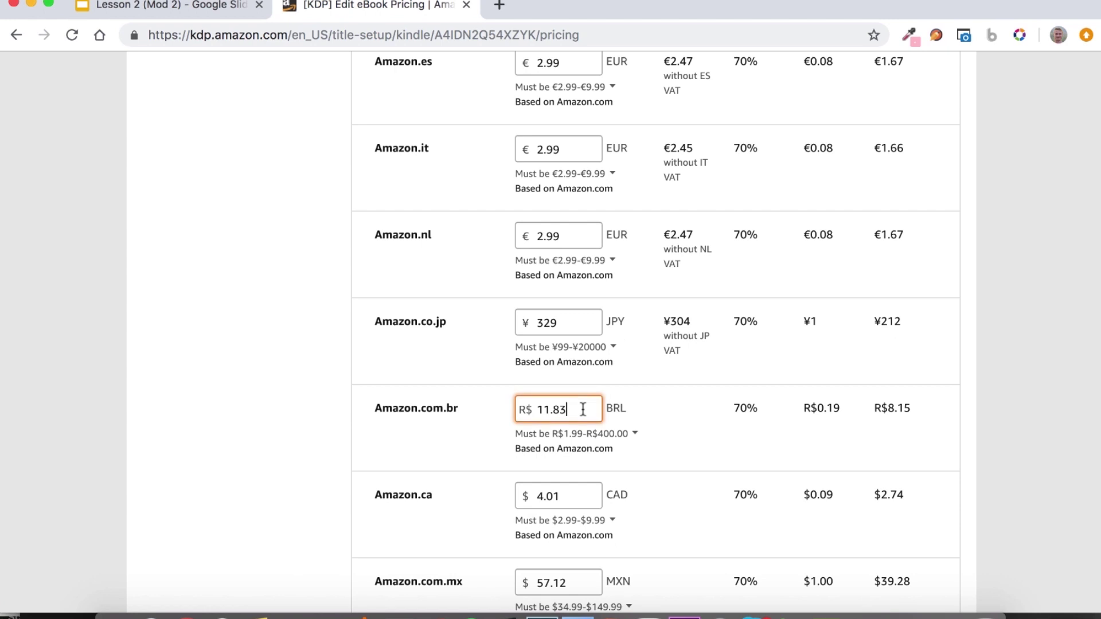
key(BackSpace)
key(BackSpace)
text(99)
scroll(583, 386, down, 5)
click(582, 385)
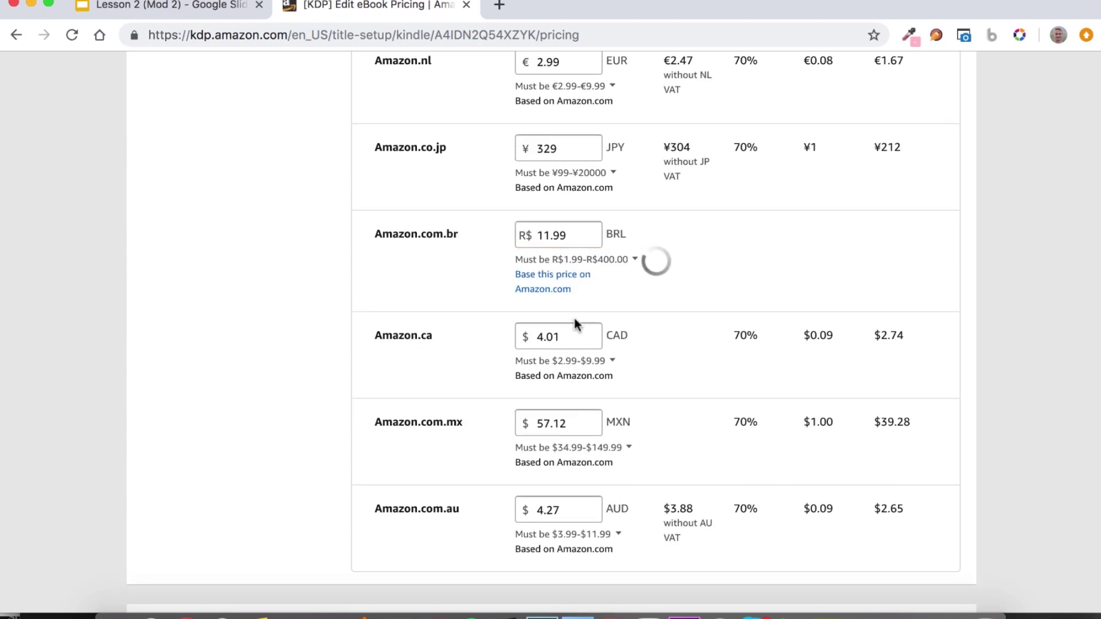
click(572, 330)
key(BackSpace)
key(BackSpace)
key(BackSpace)
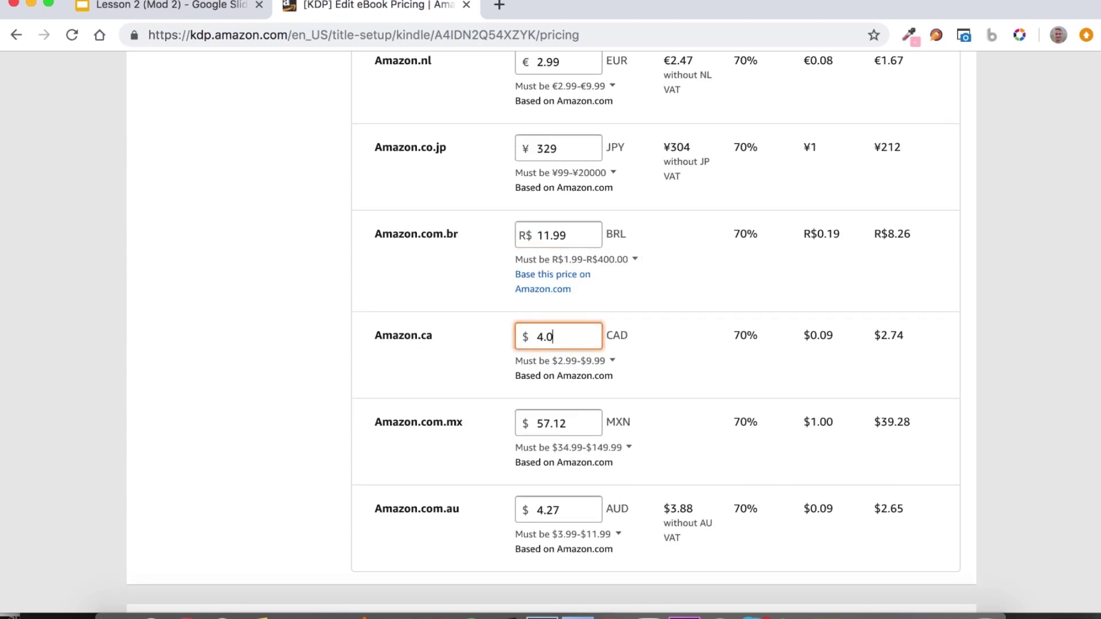
key(BackSpace)
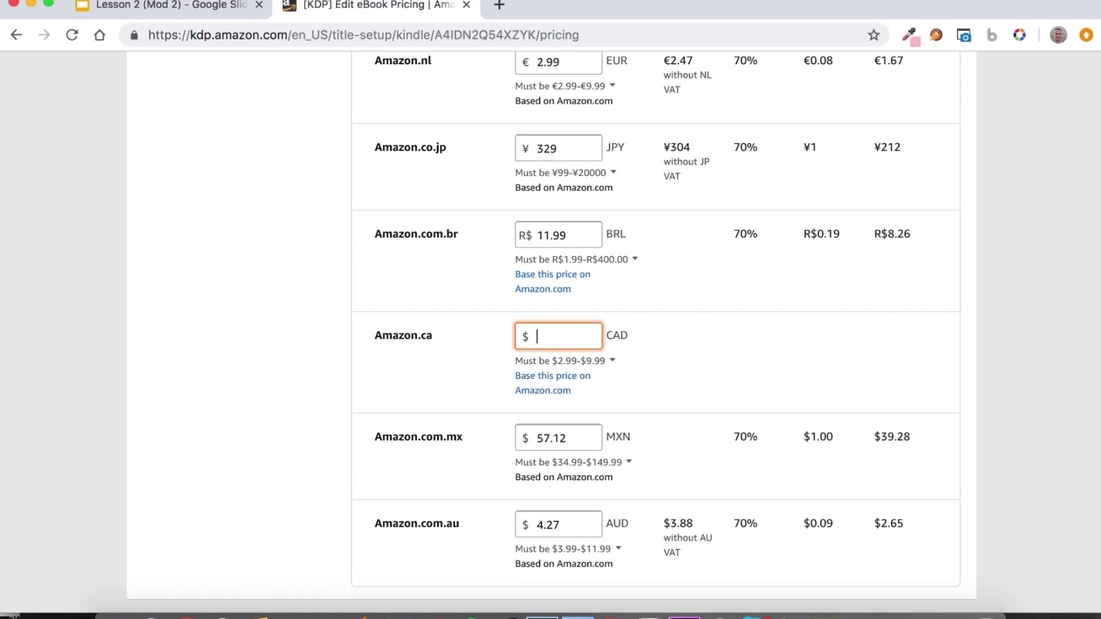
text(3.99)
click(1018, 319)
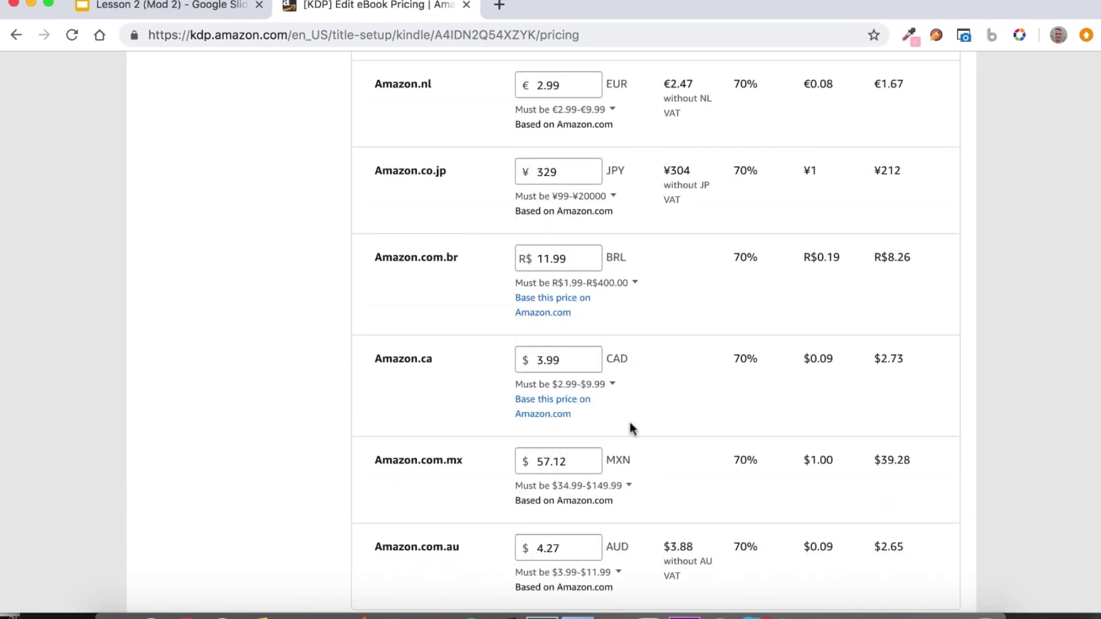
scroll(630, 427, up, 5)
scroll(631, 425, up, 5)
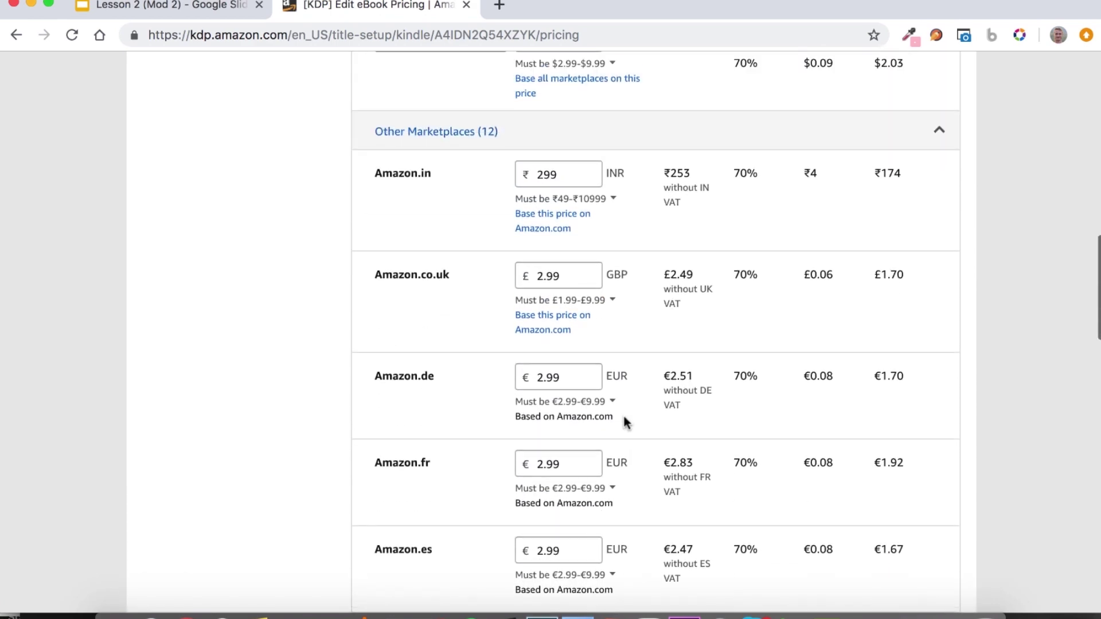
scroll(625, 418, down, 10)
scroll(624, 423, down, 5)
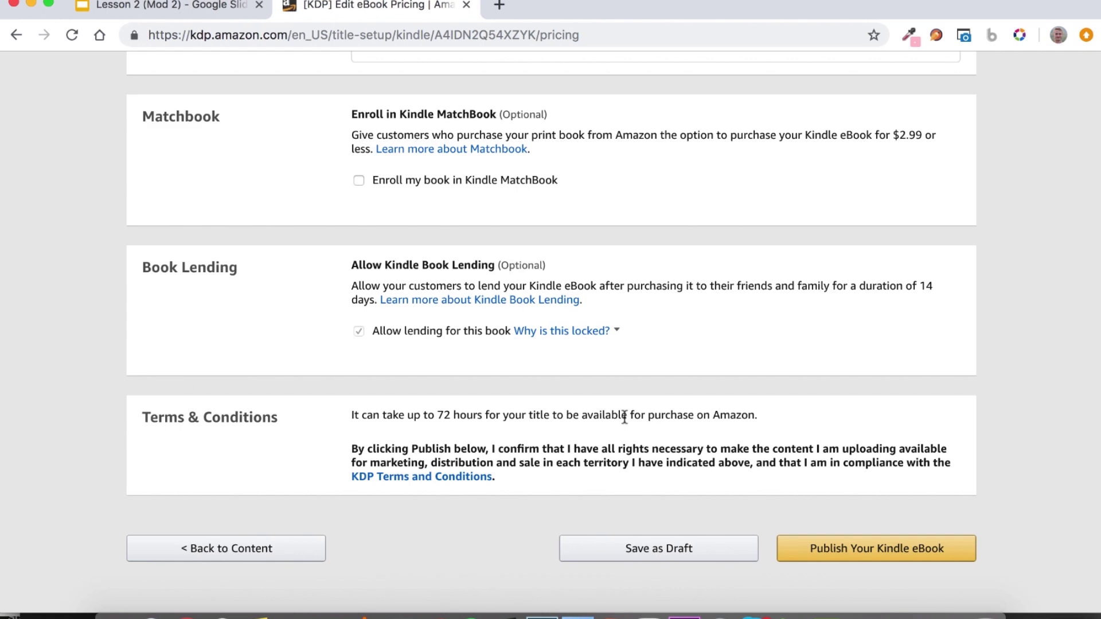
scroll(624, 417, up, 1)
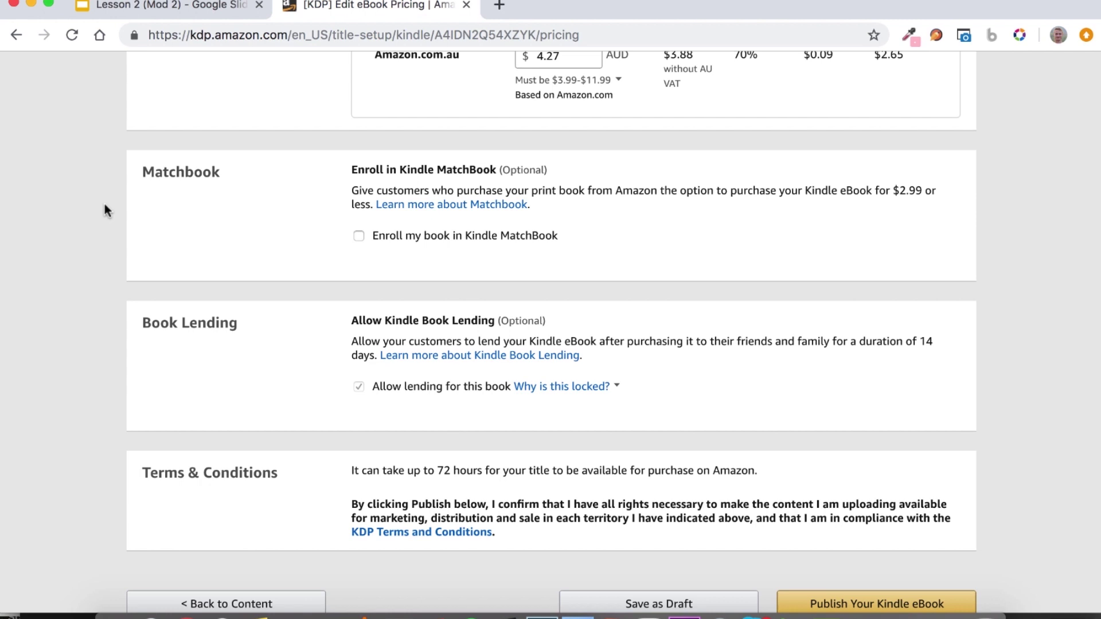
click(358, 235)
click(444, 284)
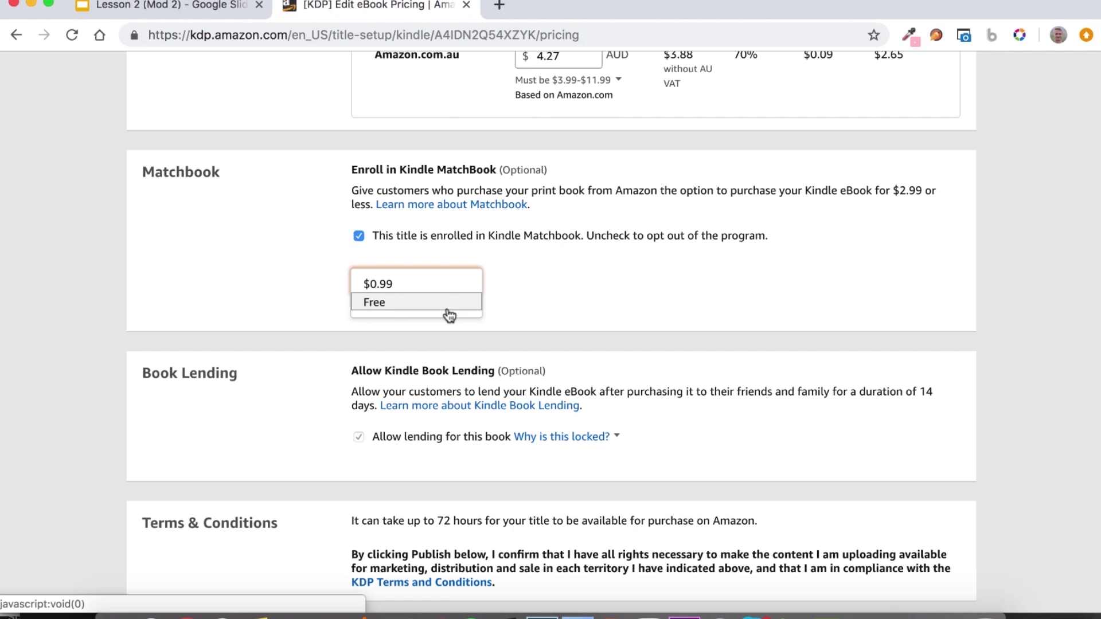
click(411, 284)
click(360, 236)
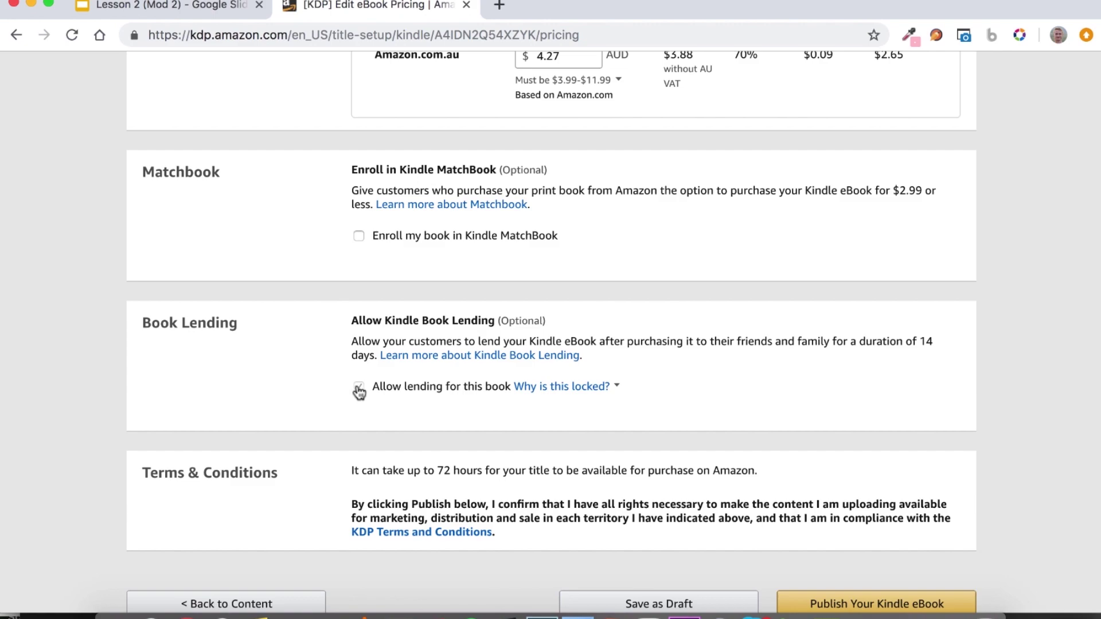
scroll(360, 390, up, 7)
scroll(358, 387, up, 20)
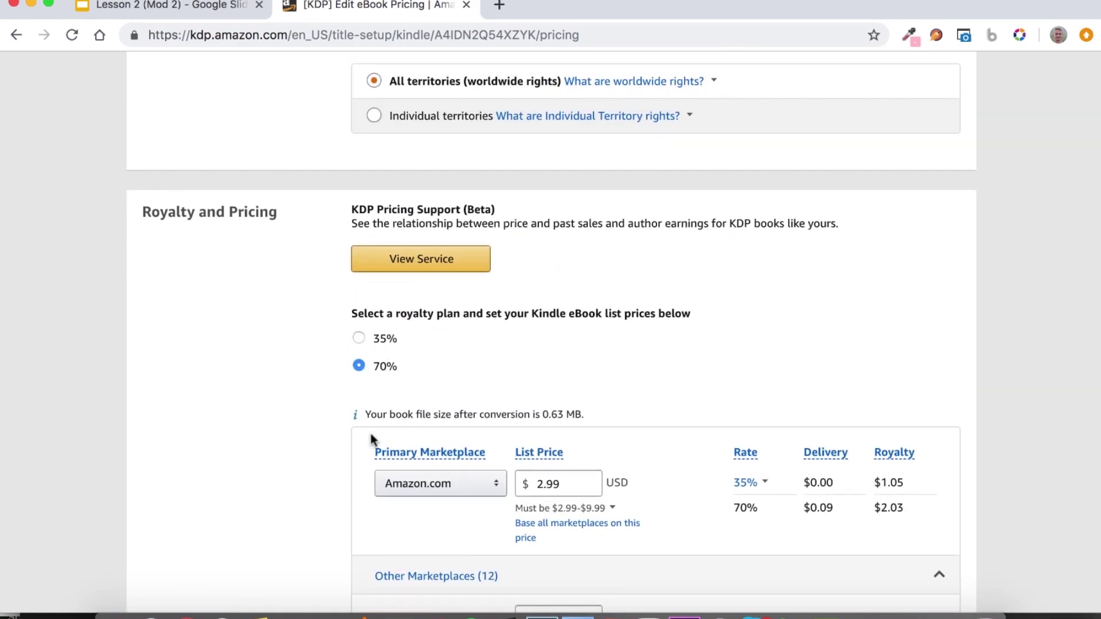
scroll(342, 413, down, 20)
scroll(301, 423, down, 4)
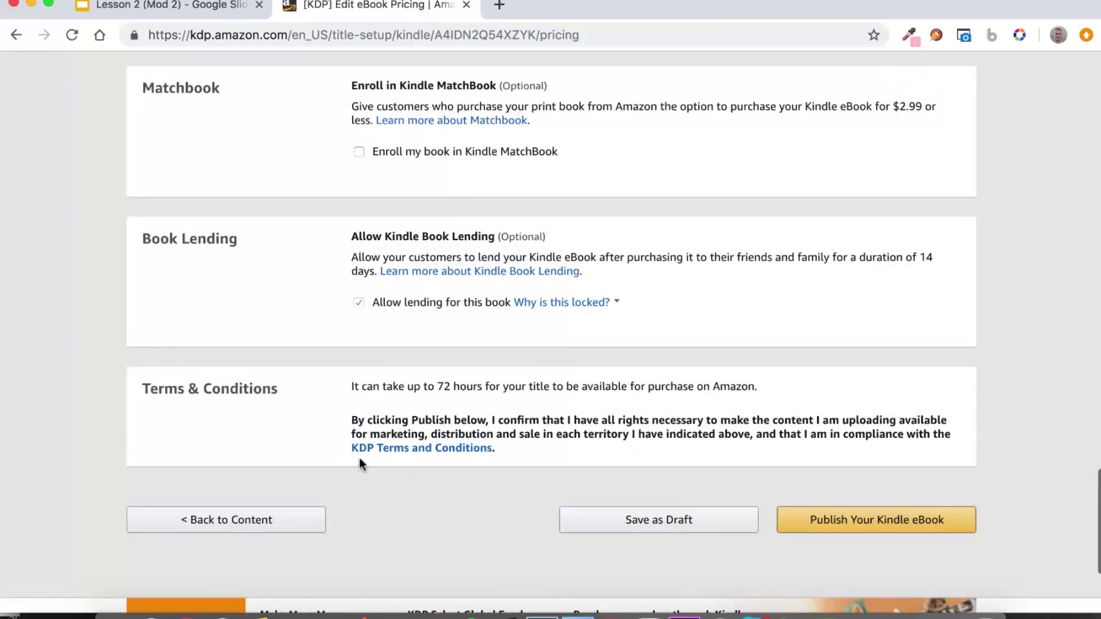